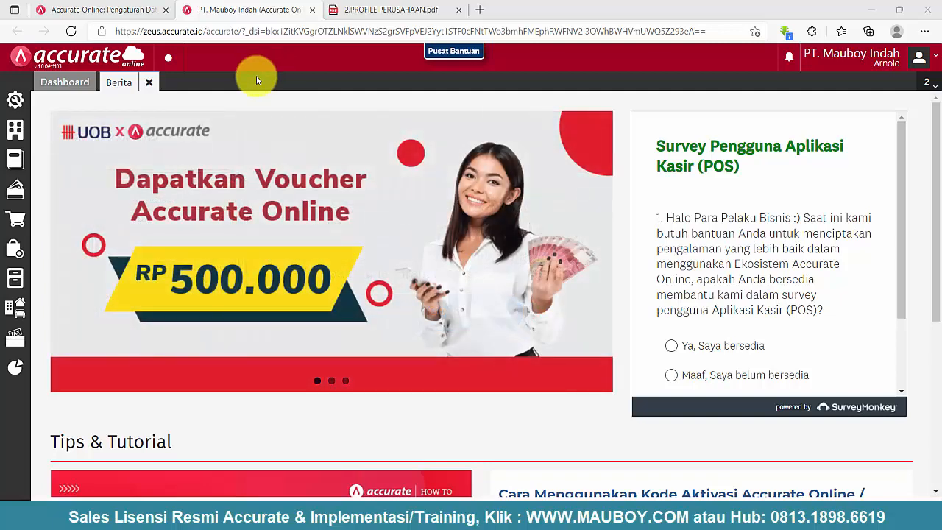
Open the Accurate POS application page in the Accurate Store catalogue.
left_click(17, 98)
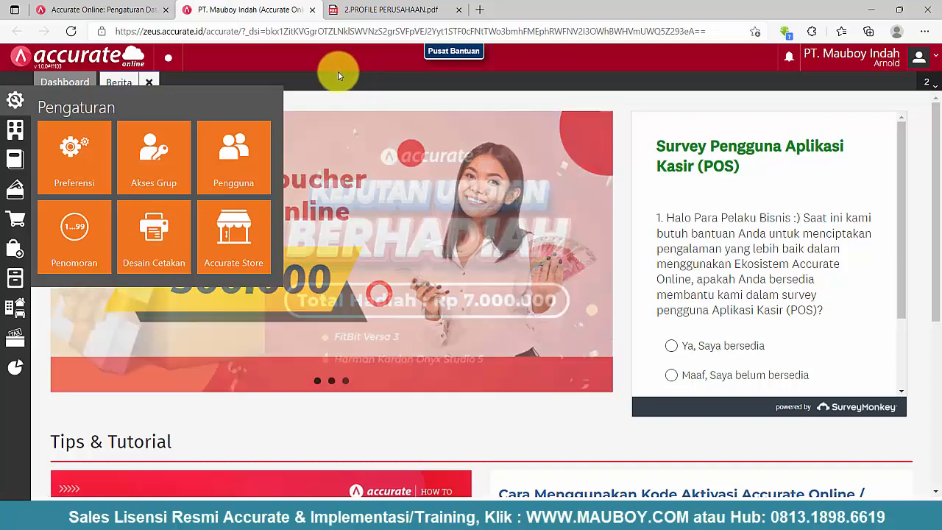
left_click(338, 68)
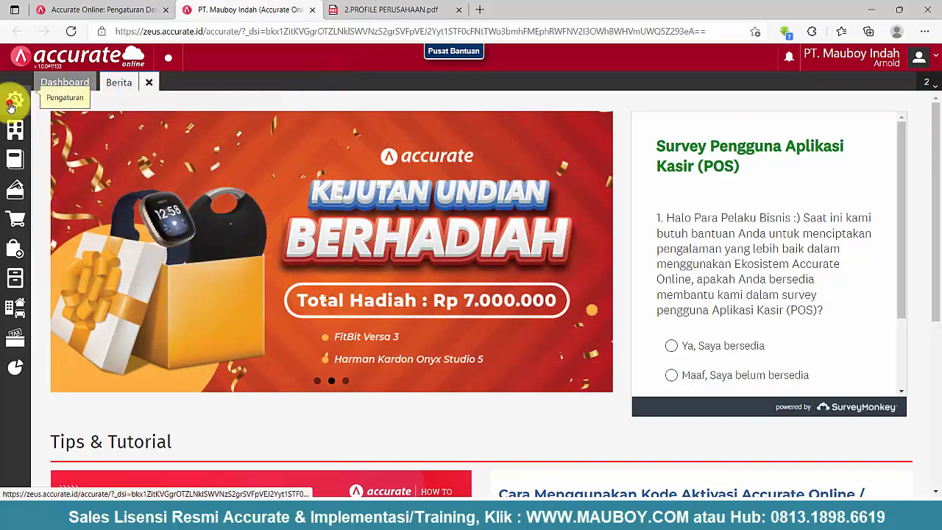
left_click(11, 105)
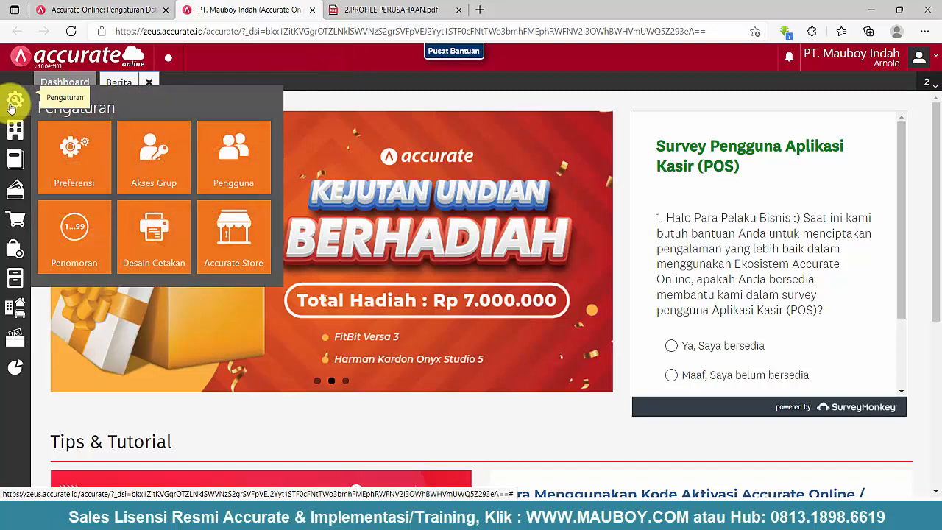
left_click(228, 254)
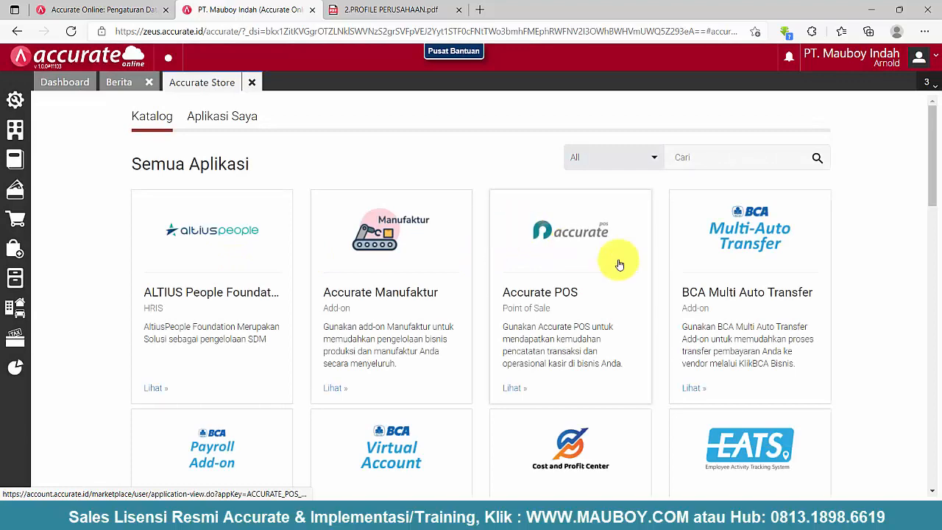
left_click(573, 245)
Examine the Accurate POS description, integration instructions, integration cost and the four preview images.
scroll(412, 259, "down", 7)
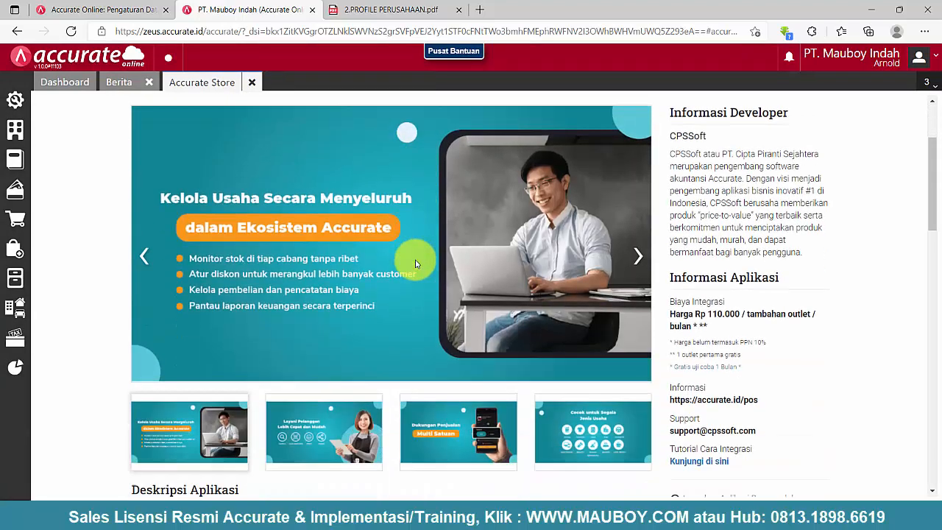
scroll(416, 262, "down", 10)
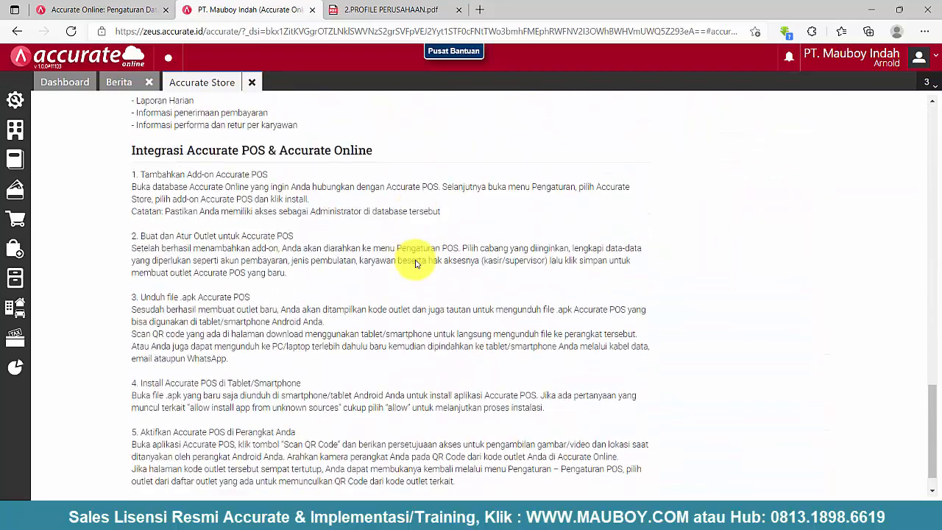
scroll(416, 263, "up", 8)
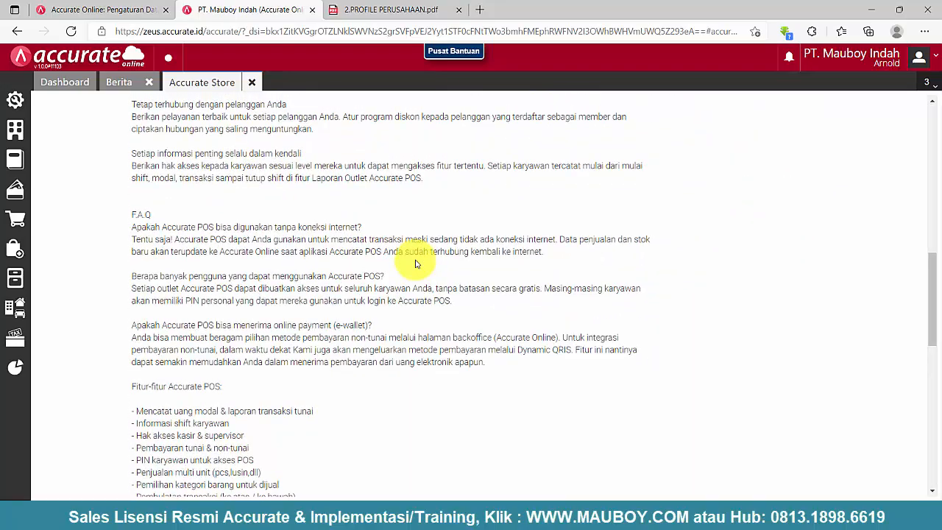
scroll(416, 263, "up", 10)
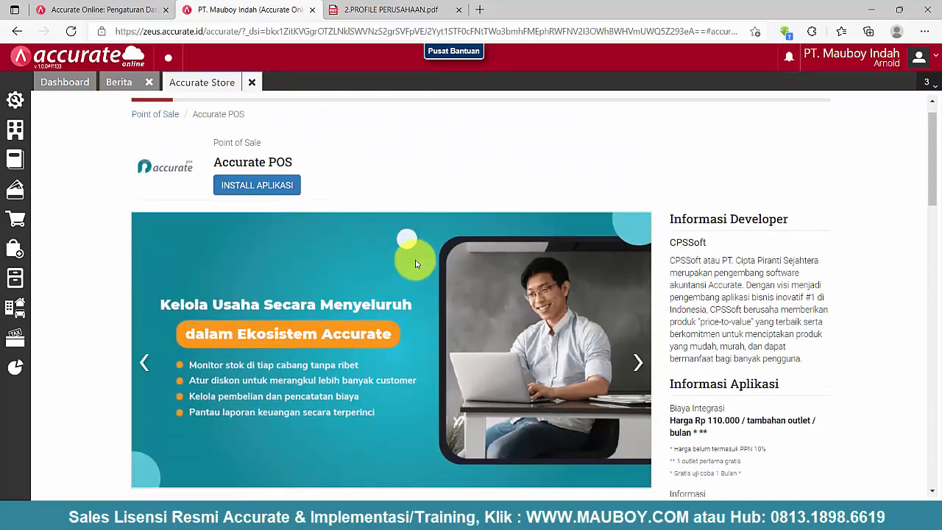
scroll(416, 261, "down", 2)
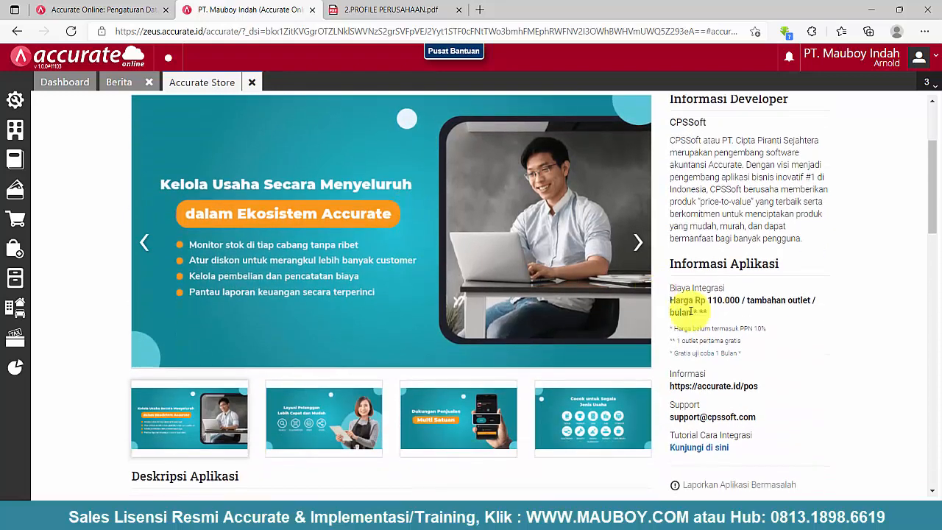
left_click_drag(718, 317, 669, 316)
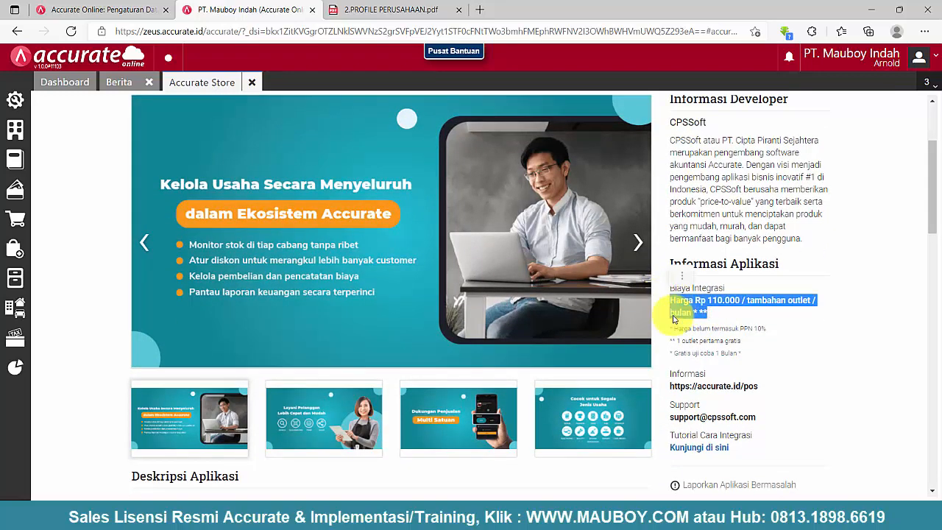
left_click(812, 358)
left_click(322, 413)
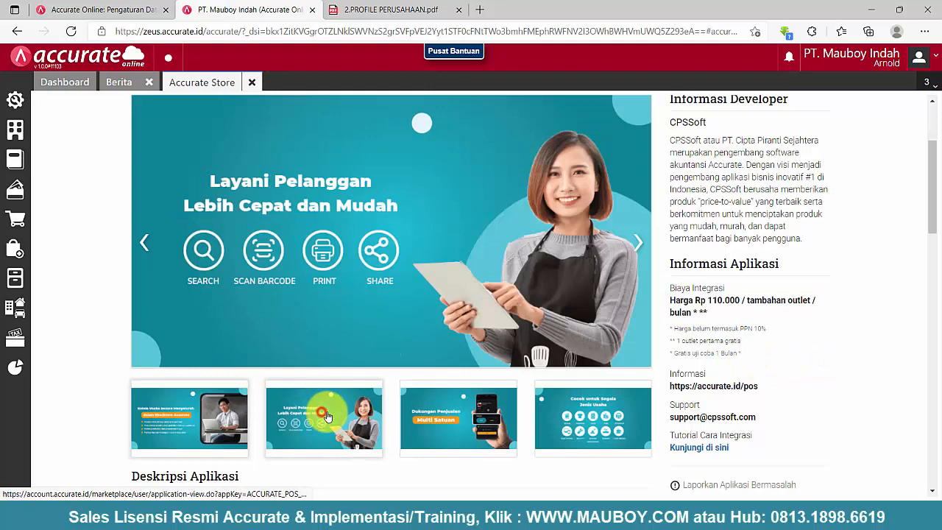
left_click(475, 416)
left_click(587, 423)
left_click(216, 417)
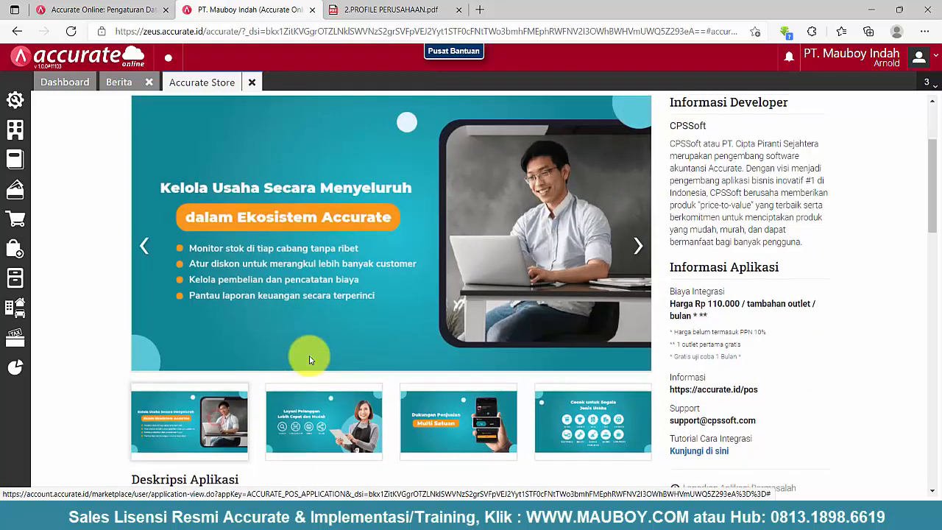
scroll(312, 358, "up", 2)
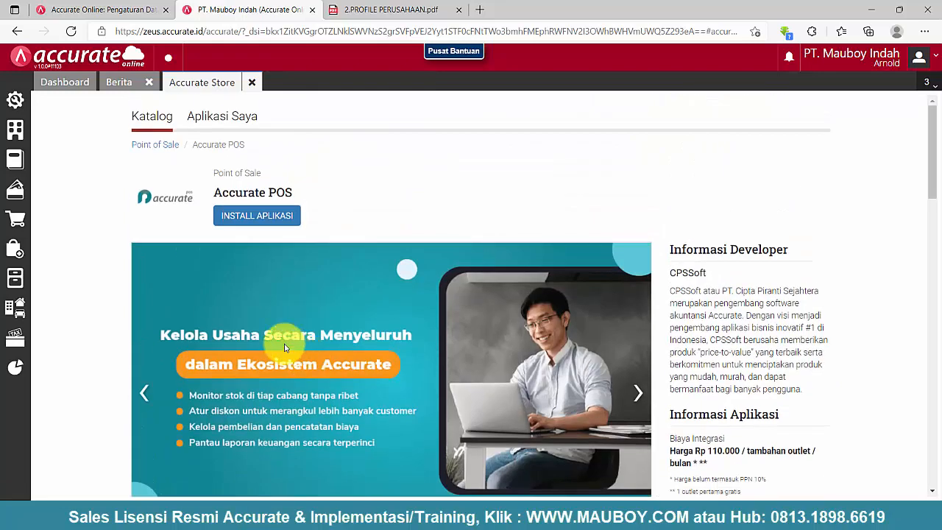
Install Accurate POS on the PT. Mauboy Indah database and dismiss the processing error.
left_click(262, 223)
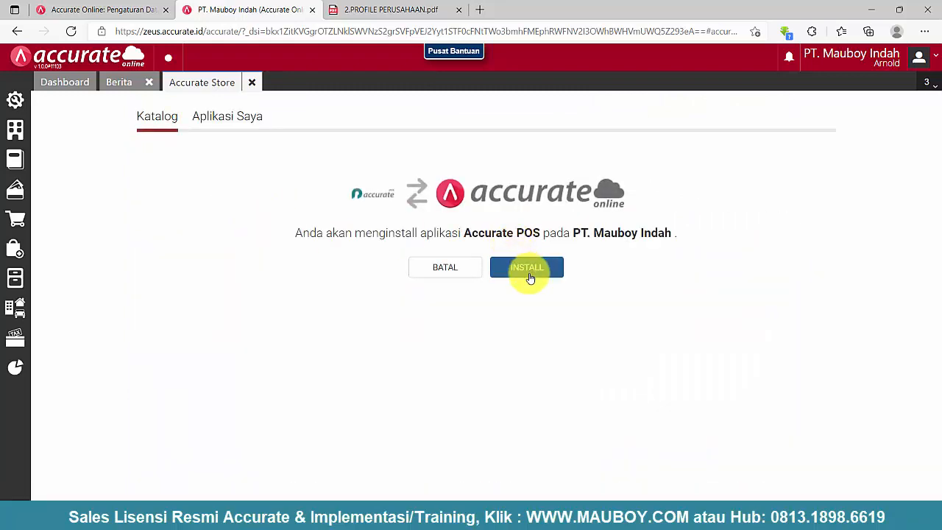
left_click(530, 277)
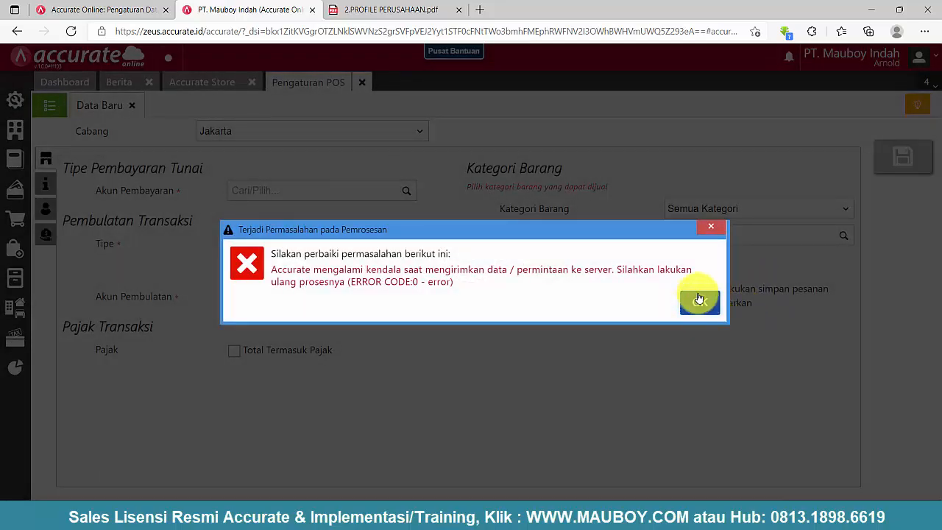
left_click(700, 303)
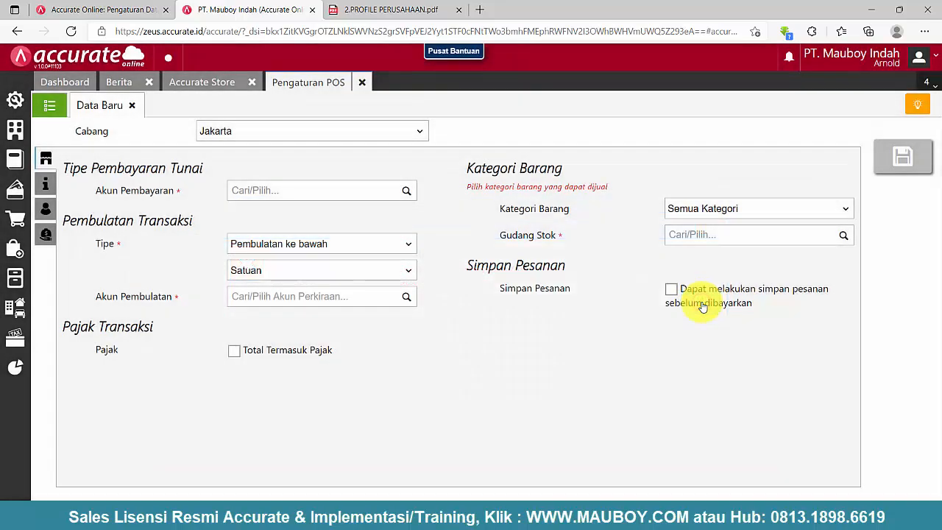
Close the Pengaturan POS and Accurate Store pages and reopen Pengaturan POS.
left_click(363, 83)
left_click(250, 82)
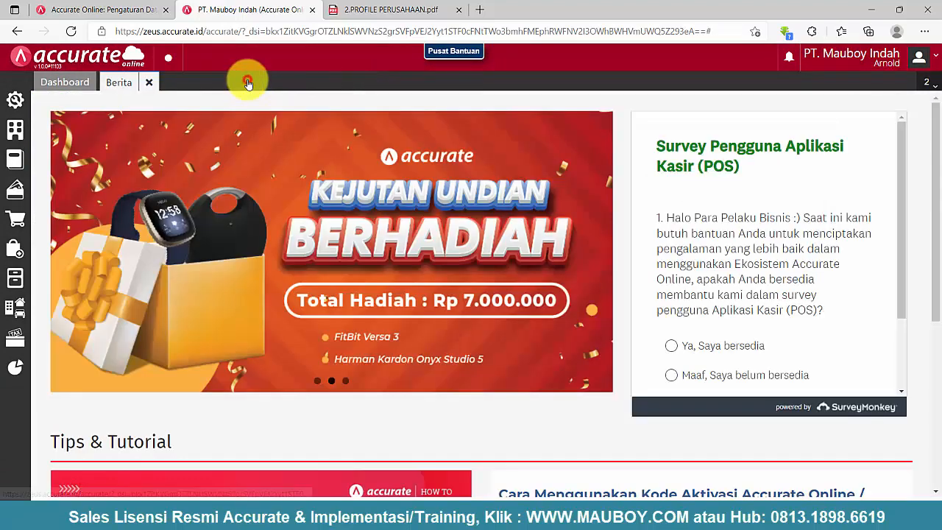
left_click(13, 101)
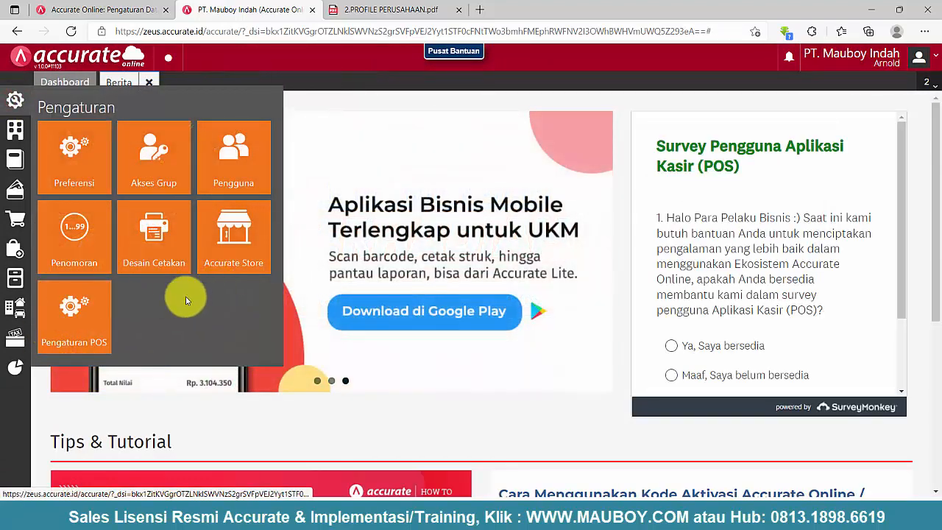
left_click(65, 327)
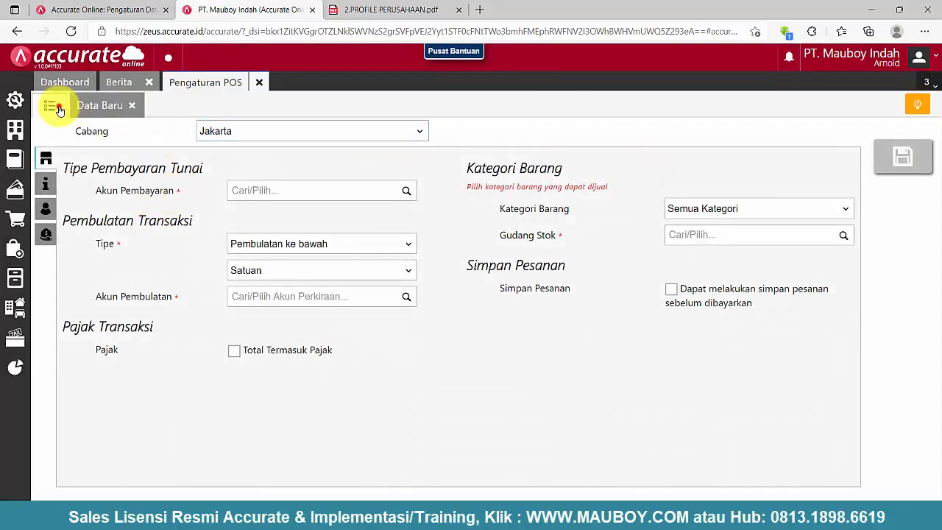
Check the list of POS settings and the branches offered for the new record, keeping Jakarta.
left_click(49, 105)
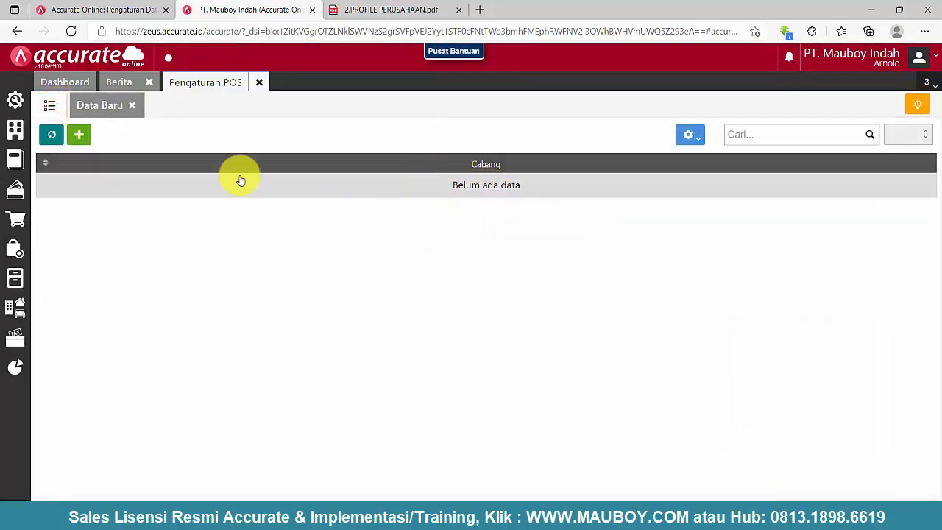
left_click(103, 106)
left_click(312, 136)
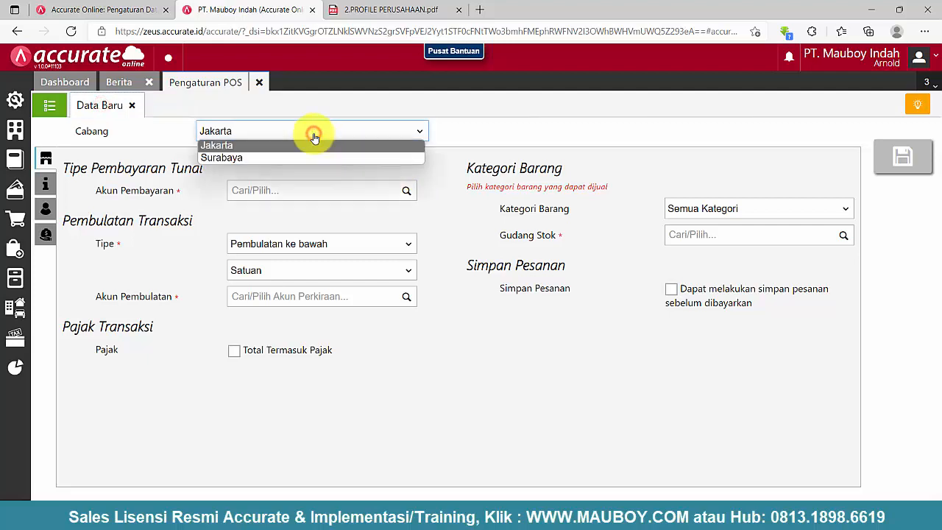
left_click(315, 137)
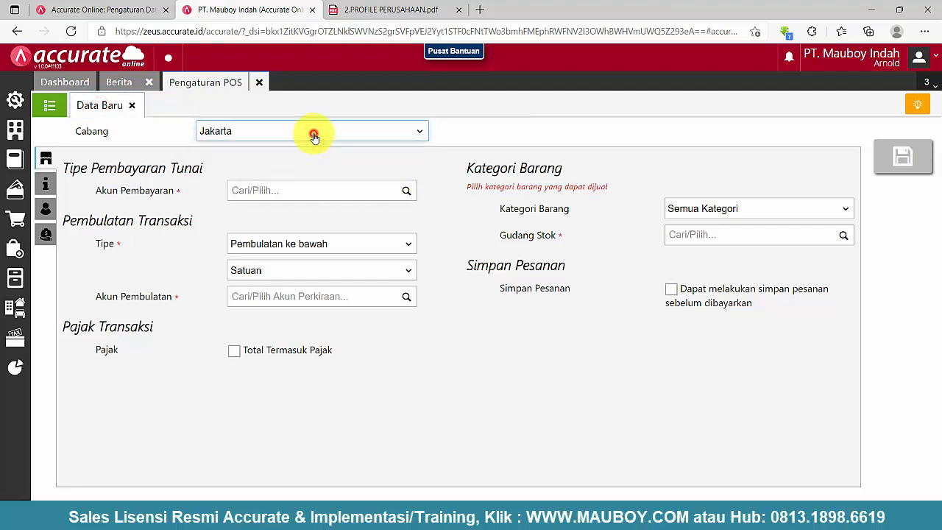
left_click(254, 130)
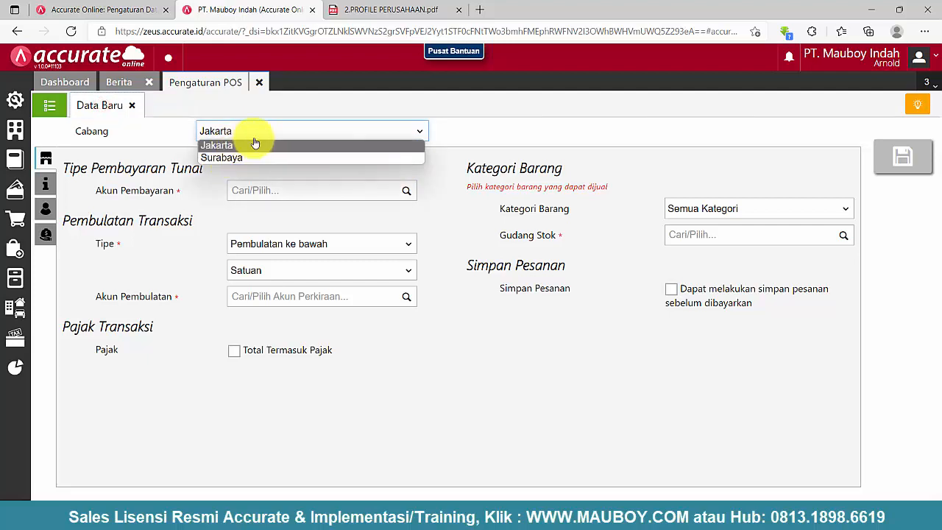
left_click(481, 123)
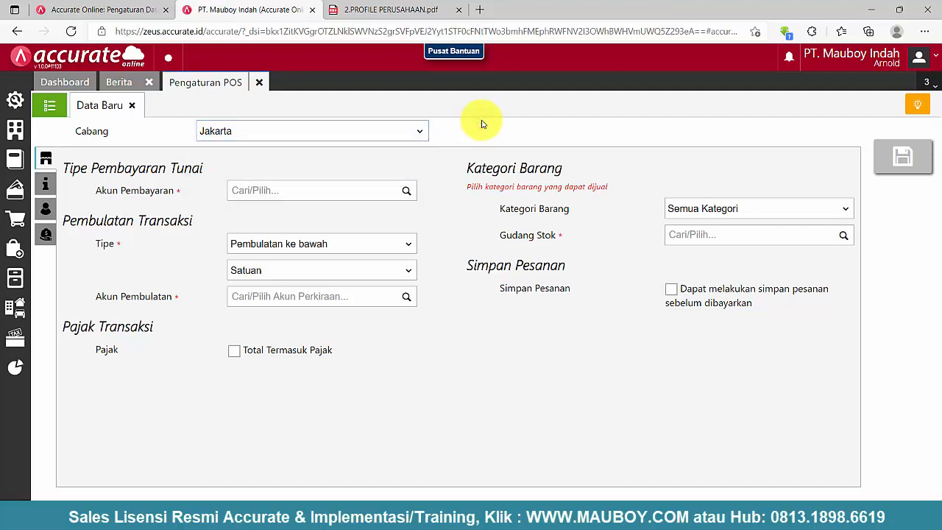
Set the cash payment account (Akun Pembayaran) to Kas Kasir Jakarta.
left_click(408, 191)
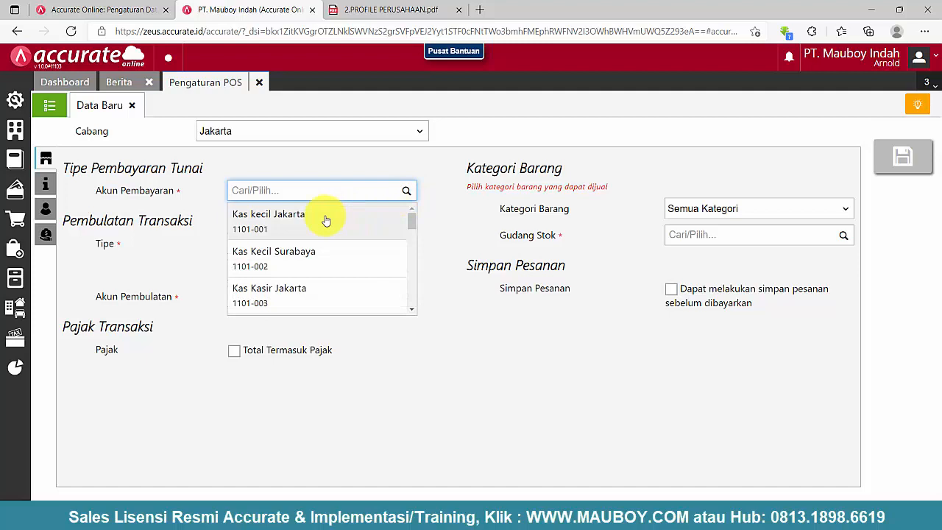
scroll(316, 243, "down", 2)
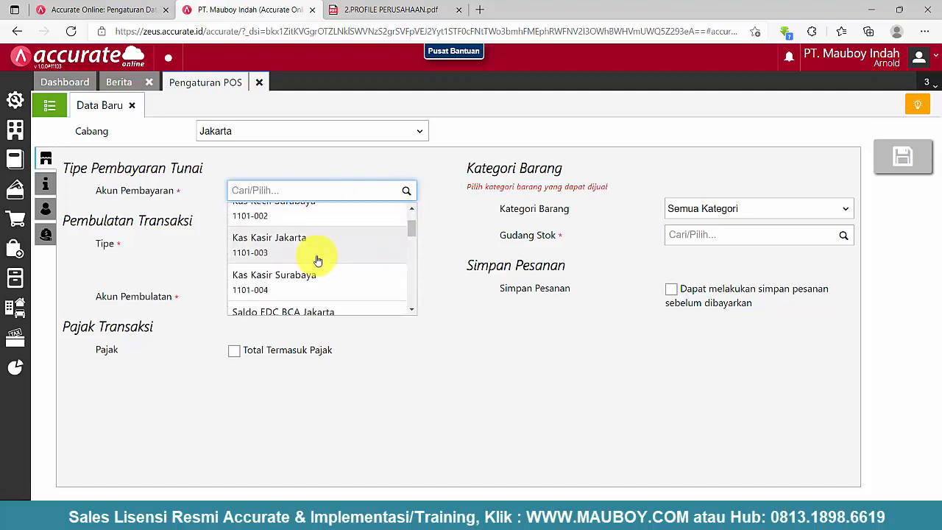
left_click(263, 248)
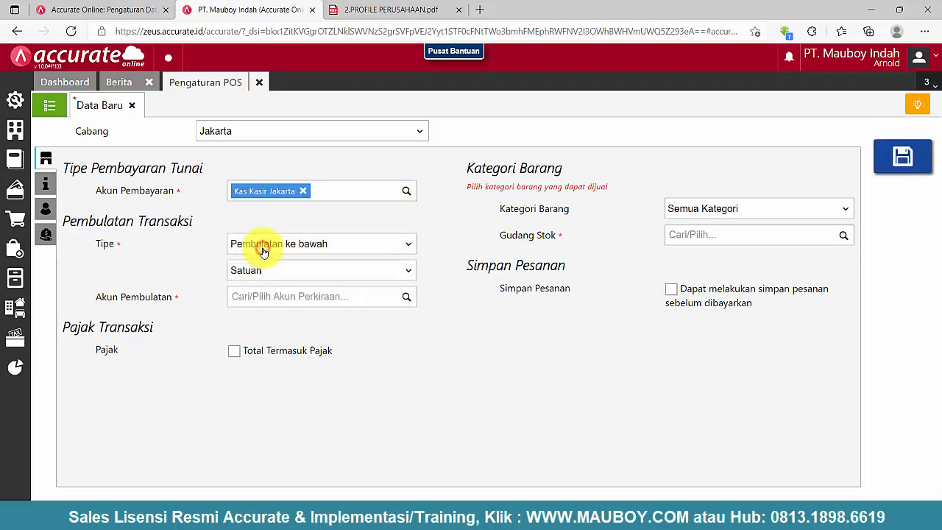
Set the transaction rounding type to Pembulatan ke atas with the Ratusan unit.
left_click(307, 247)
left_click(304, 270)
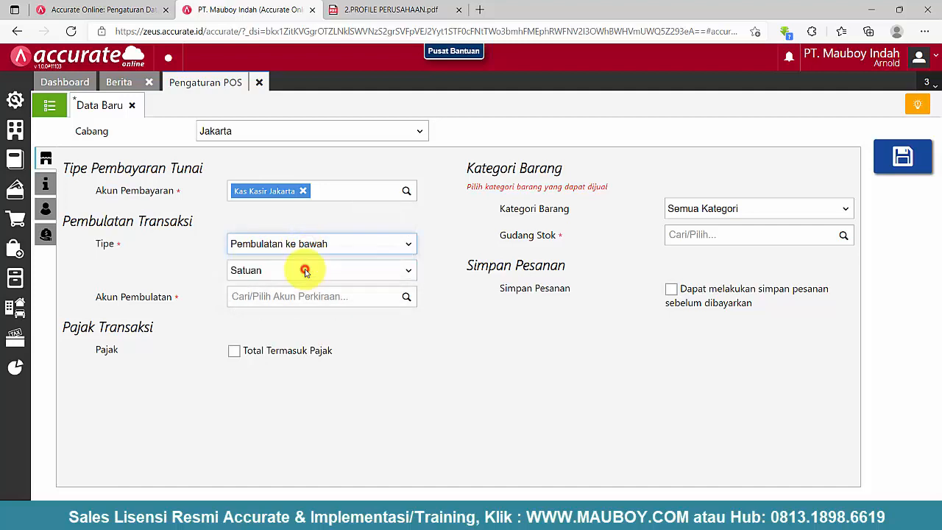
left_click(278, 277)
left_click(251, 297)
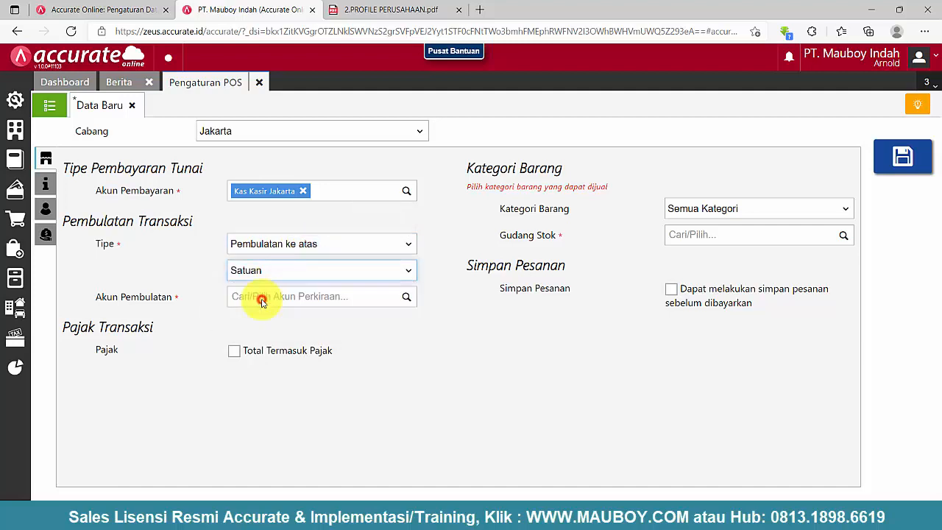
Change the rounding type to Pembulatan ke bawah and find Laba/Rugi Pembulatan with "pembu" as the rounding account.
left_click(407, 297)
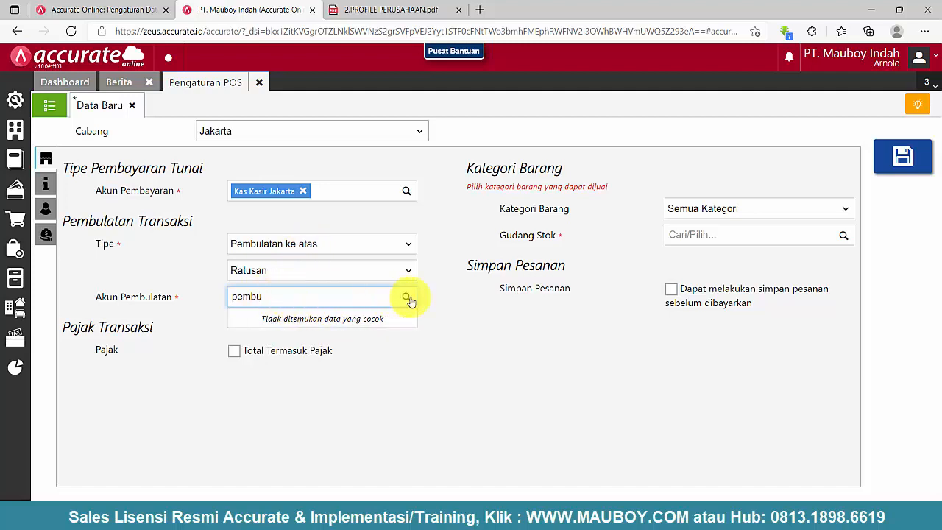
left_click_drag(315, 297, 166, 302)
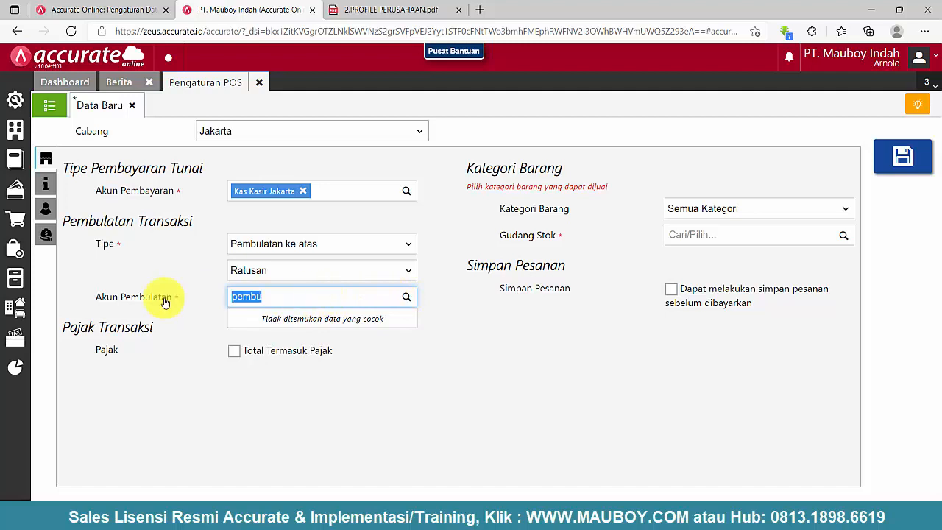
left_click(312, 246)
left_click(312, 260)
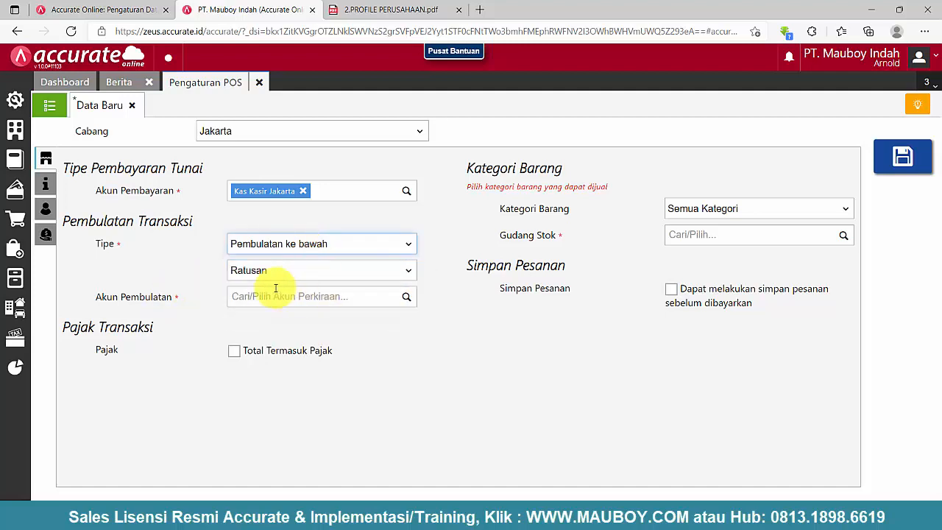
left_click(280, 300)
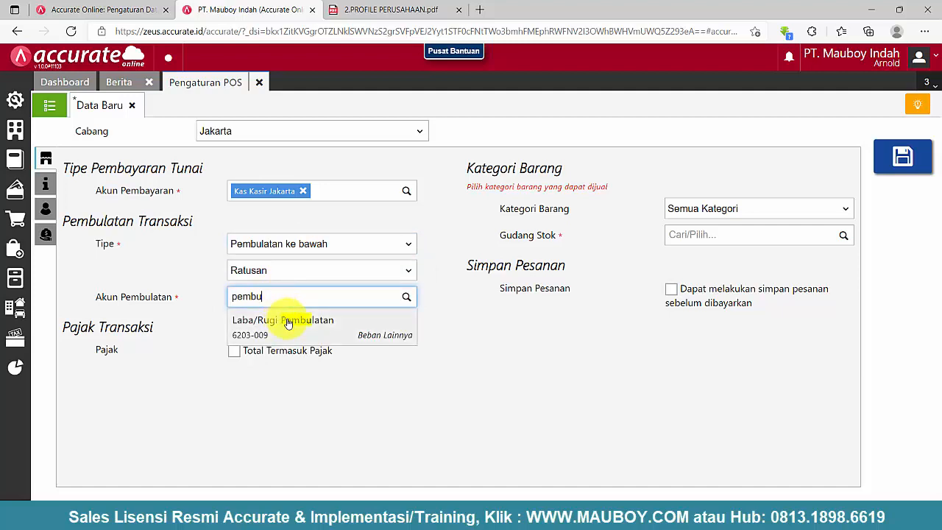
left_click(349, 326)
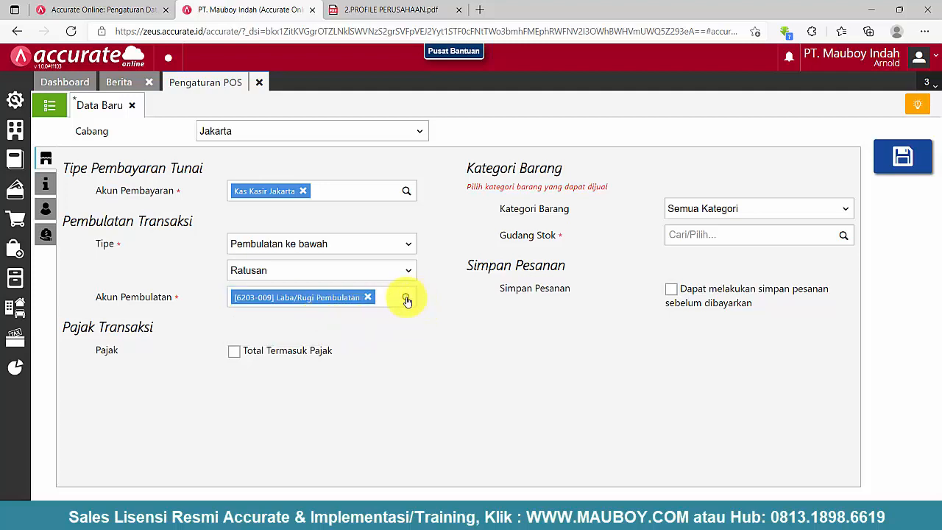
left_click(287, 244)
left_click(285, 245)
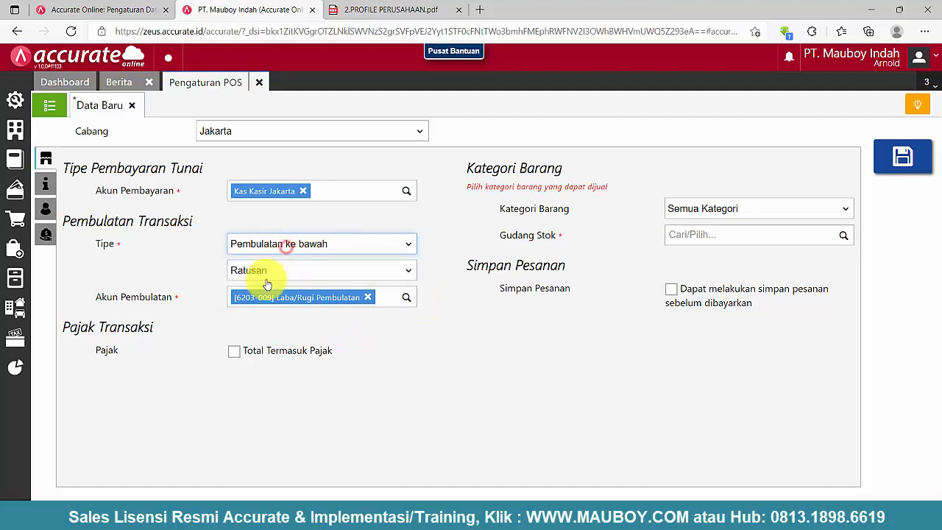
Try the Pembulatan ke atas rounding type with the Ratusan unit.
left_click(407, 297)
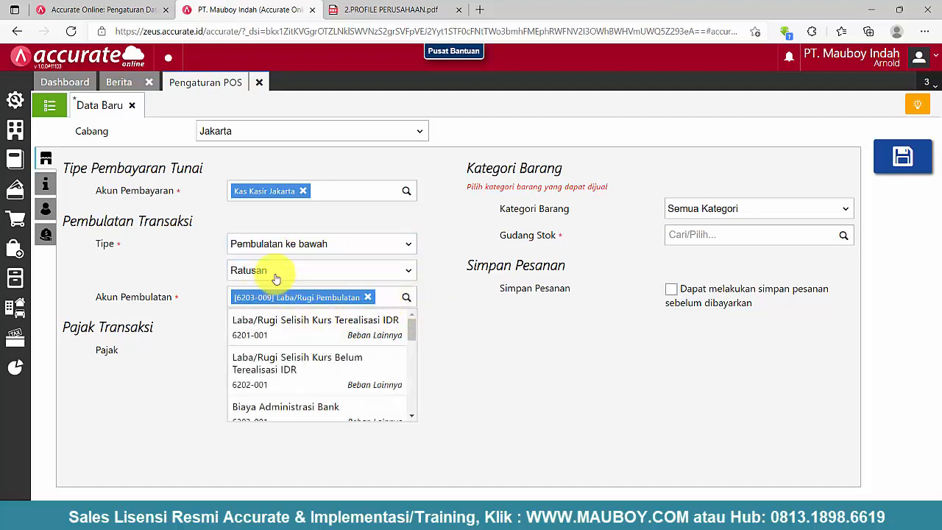
left_click(272, 245)
left_click(277, 272)
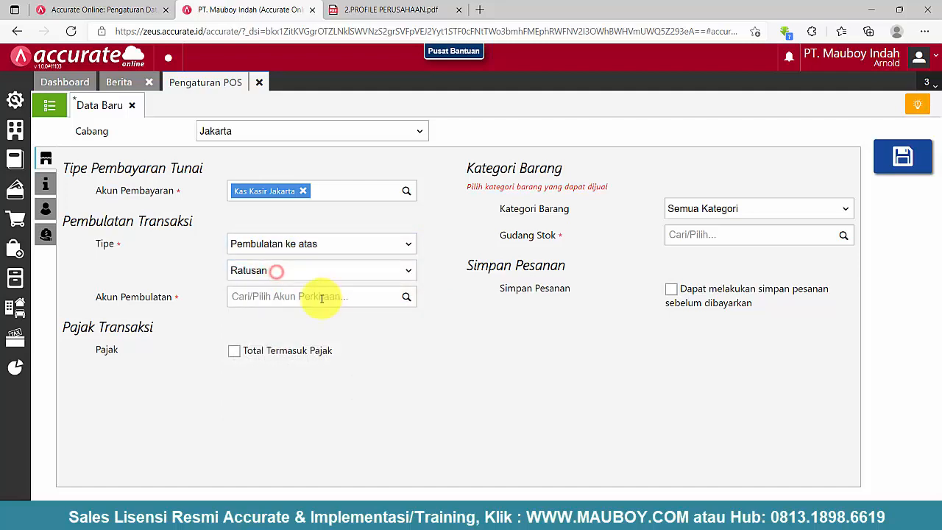
Set the rounding type to Pembulatan ke bawah and choose Laba/Rugi Pembulatan (6203-009) as the rounding account, searching with "pem".
left_click(270, 244)
left_click(274, 259)
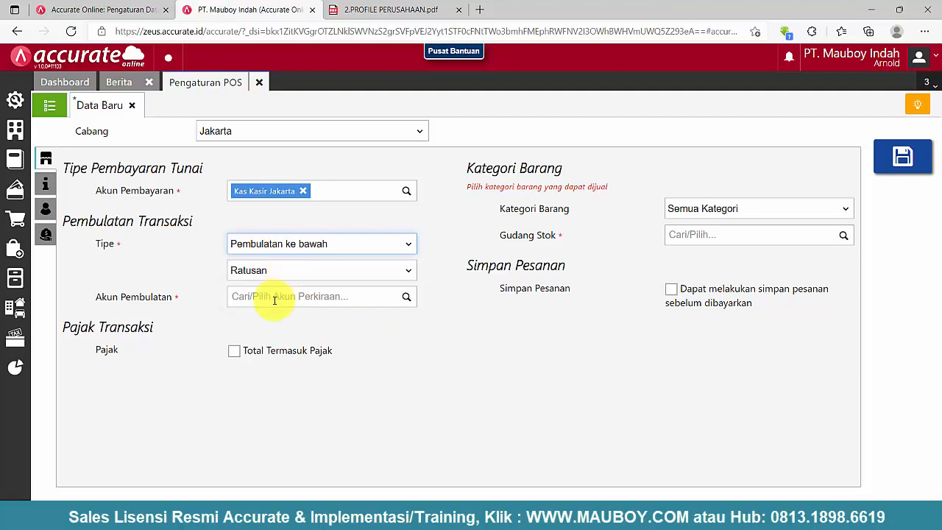
left_click(273, 299)
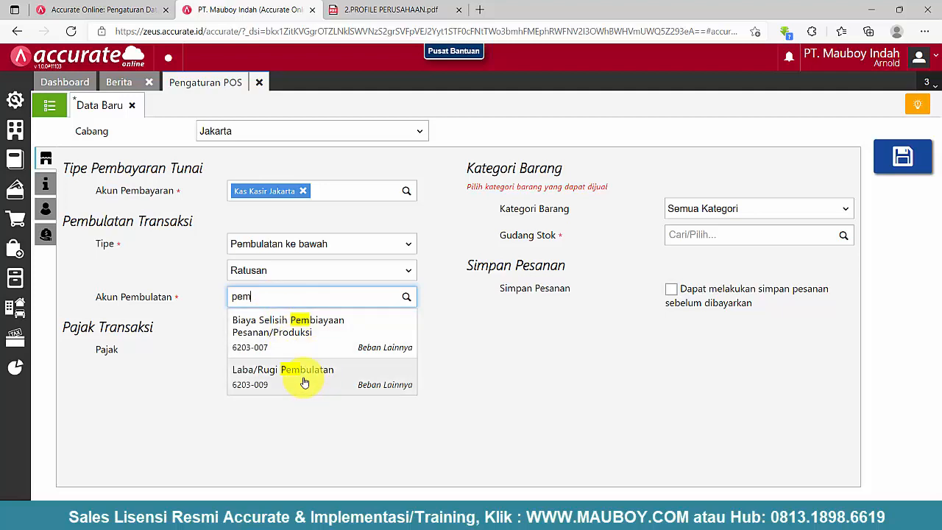
left_click(377, 384)
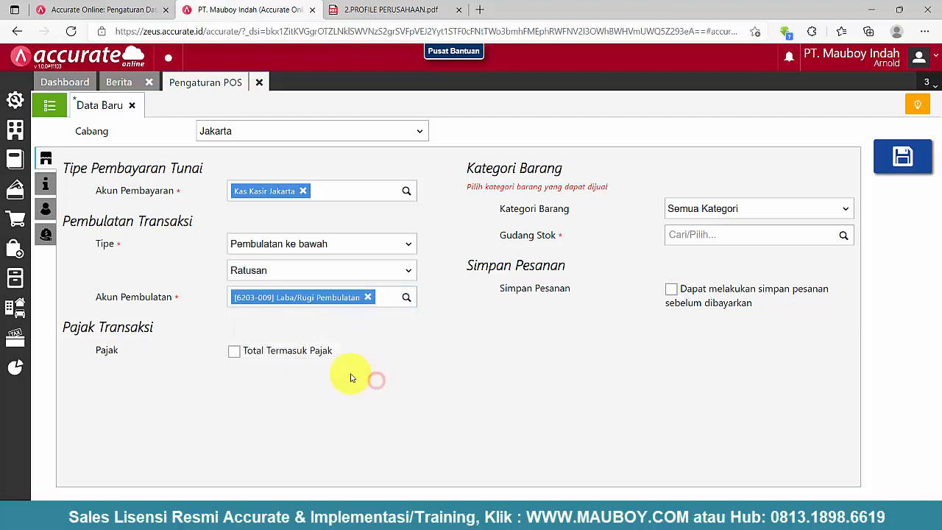
Enable Total Termasuk Pajak and try Sebagian Kategori for the item category before choosing Semua Kategori.
left_click(234, 352)
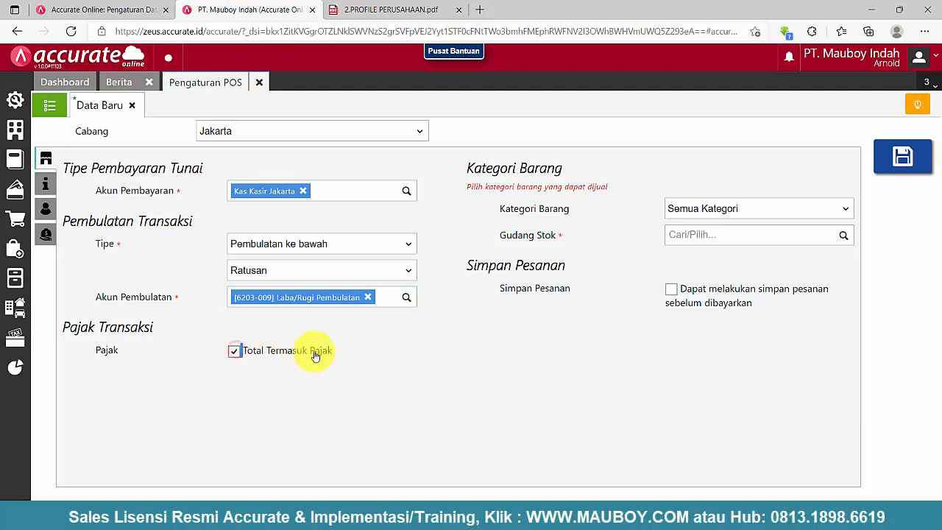
left_click(726, 212)
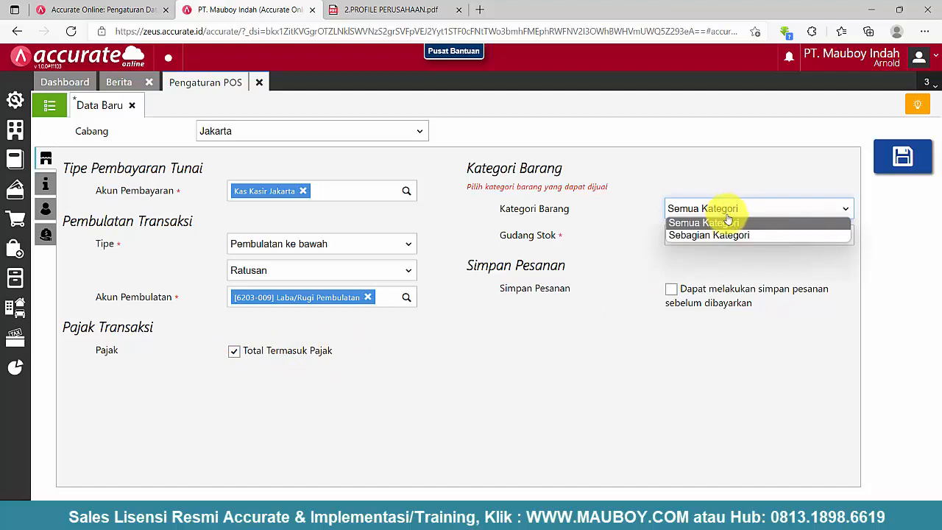
left_click(731, 235)
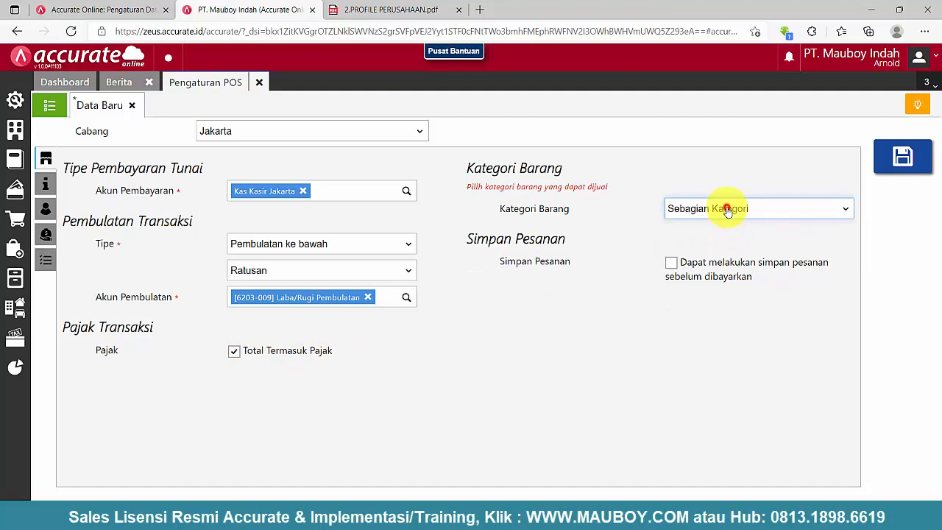
left_click(727, 211)
left_click(721, 220)
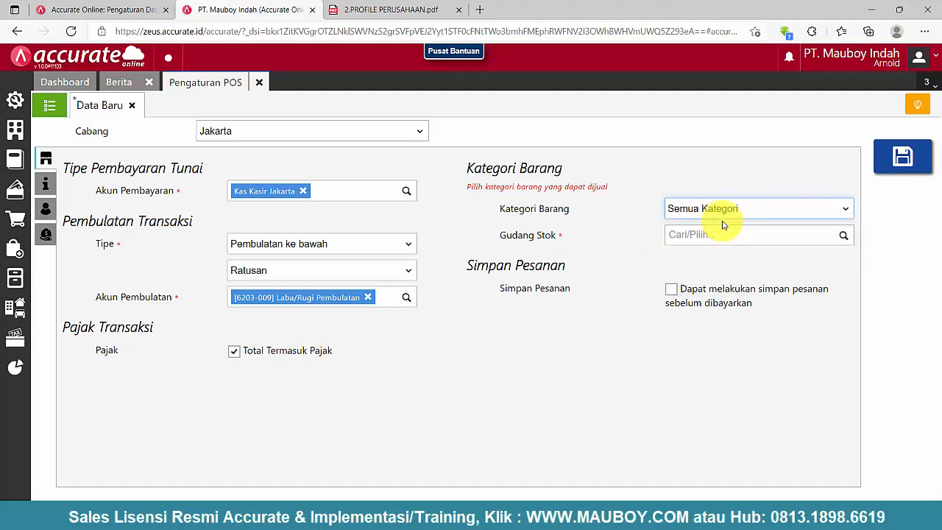
Set the stock warehouse (Gudang Stok) to Jakarta and review the Simpan Pesanan option.
left_click(844, 235)
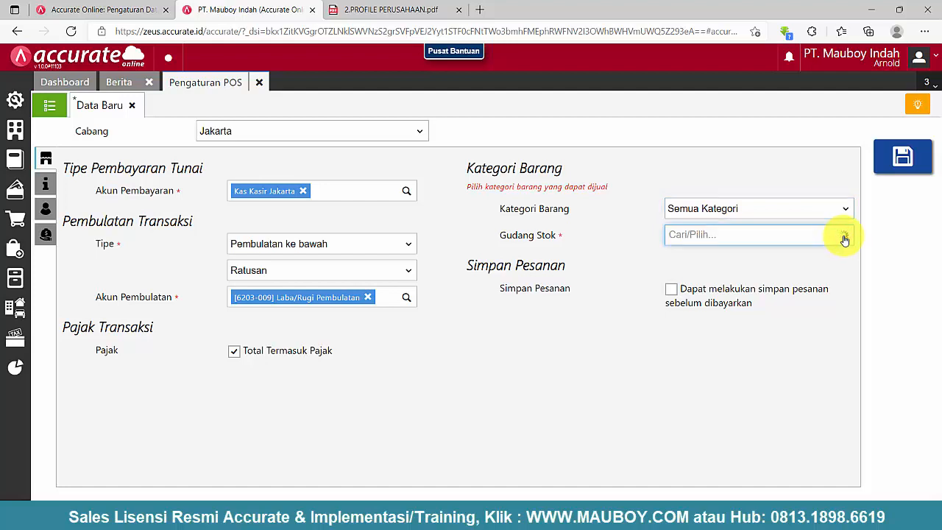
left_click(768, 278)
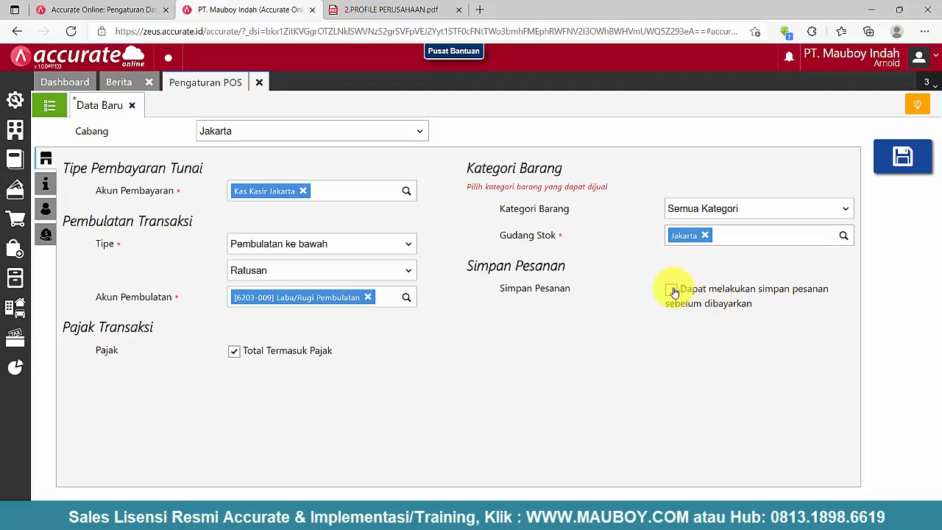
left_click_drag(465, 265, 652, 303)
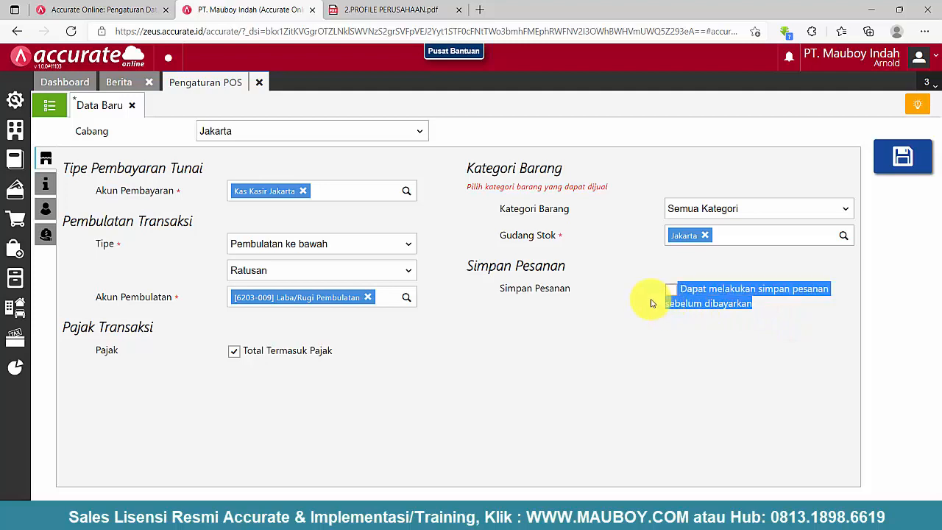
left_click(589, 294)
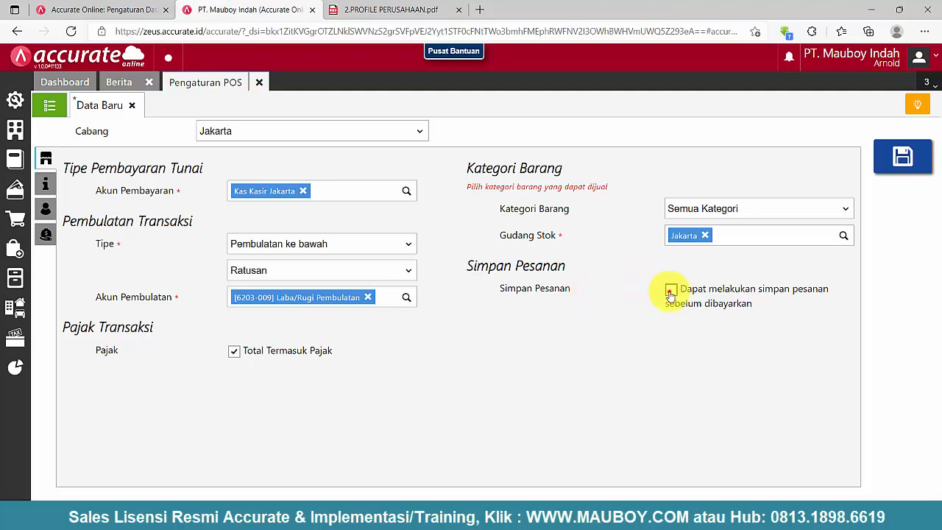
In the additional POS information, keep the service charge on Tanpa Biaya and add Jakarta as the stock-checking warehouse.
left_click(45, 184)
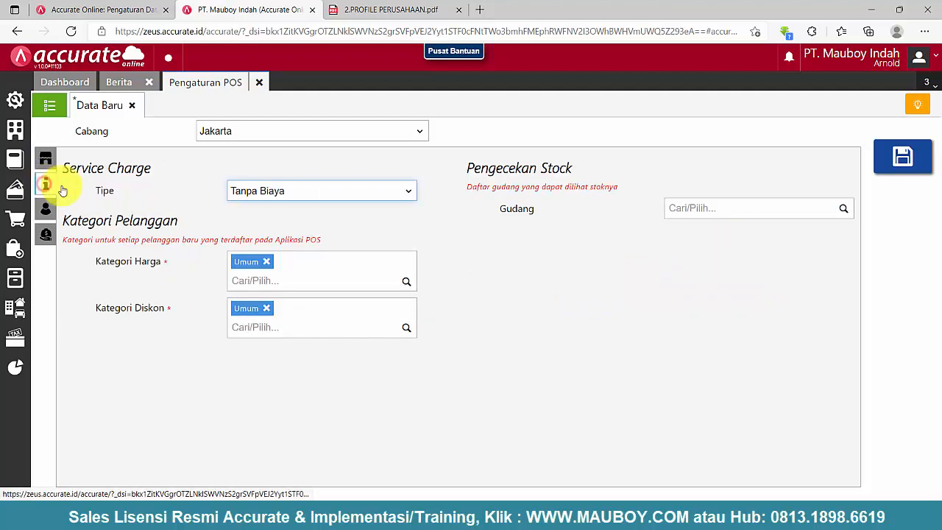
left_click(319, 190)
left_click(326, 194)
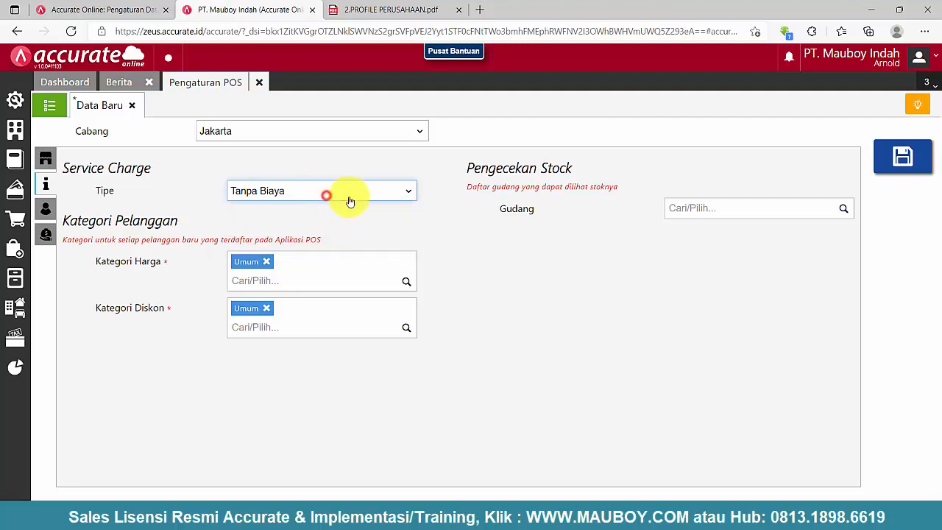
left_click(847, 212)
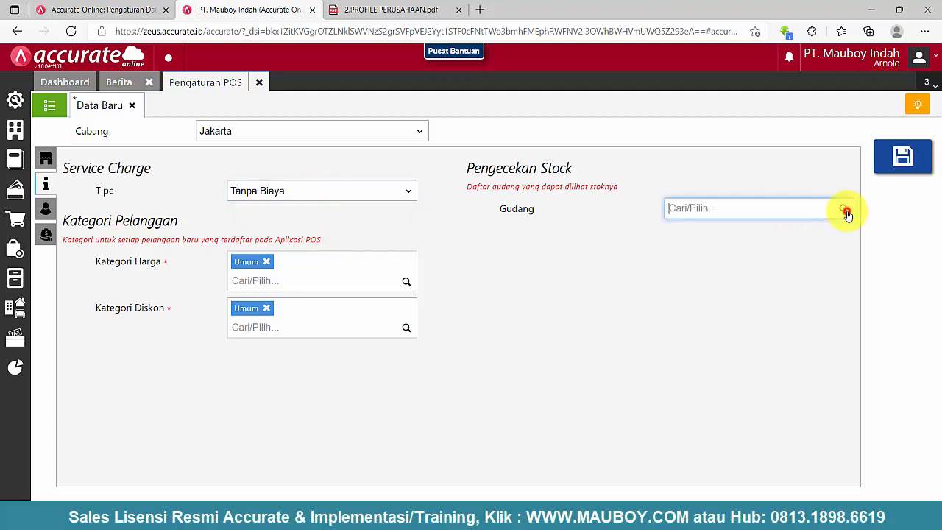
left_click(762, 256)
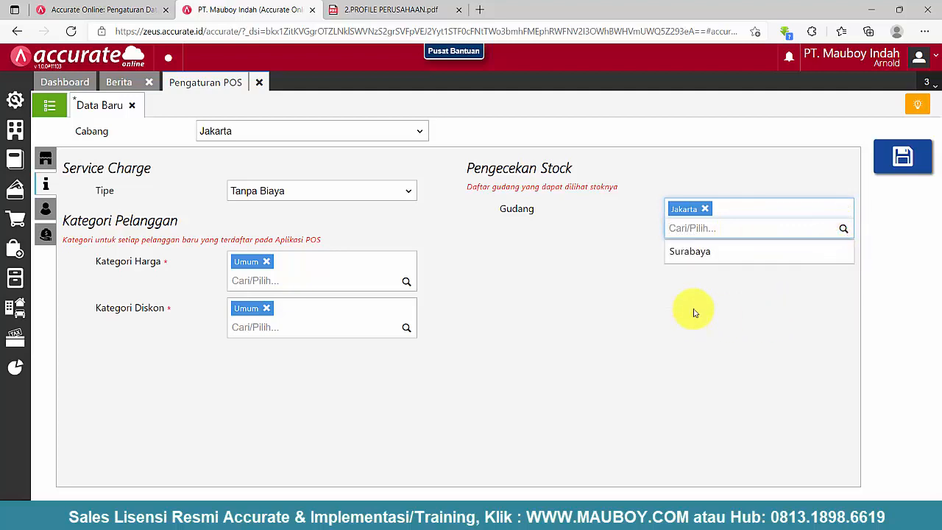
left_click(612, 241)
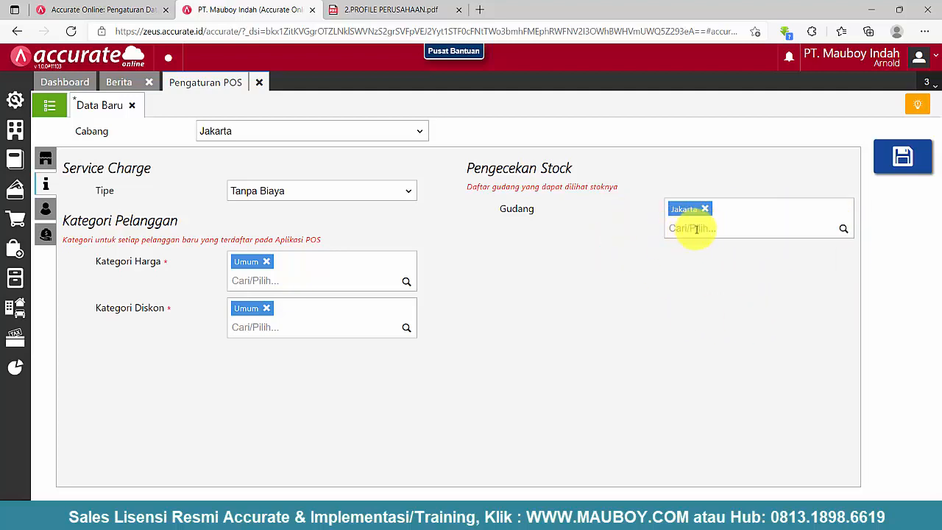
Add Grosir and Reseller to both the customer price category (Kategori Harga) and discount category (Kategori Diskon).
left_click(406, 282)
left_click(266, 307)
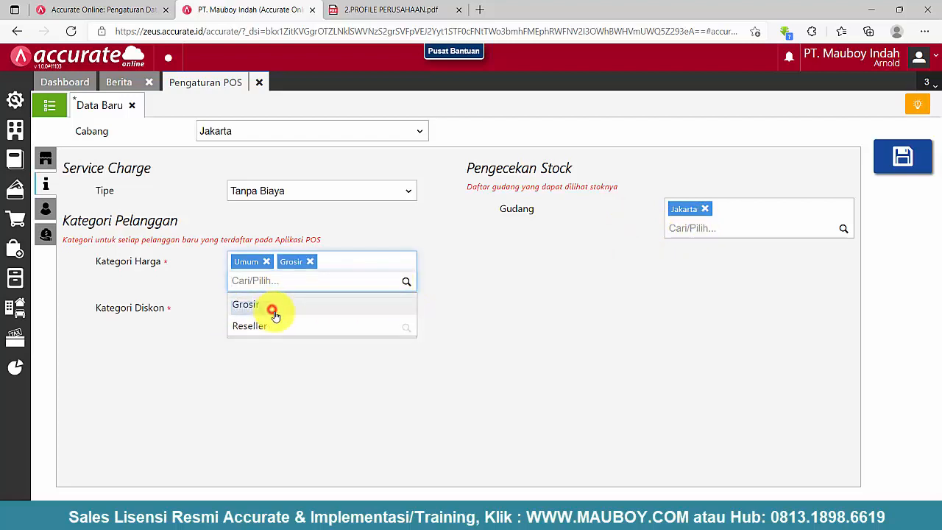
left_click(407, 284)
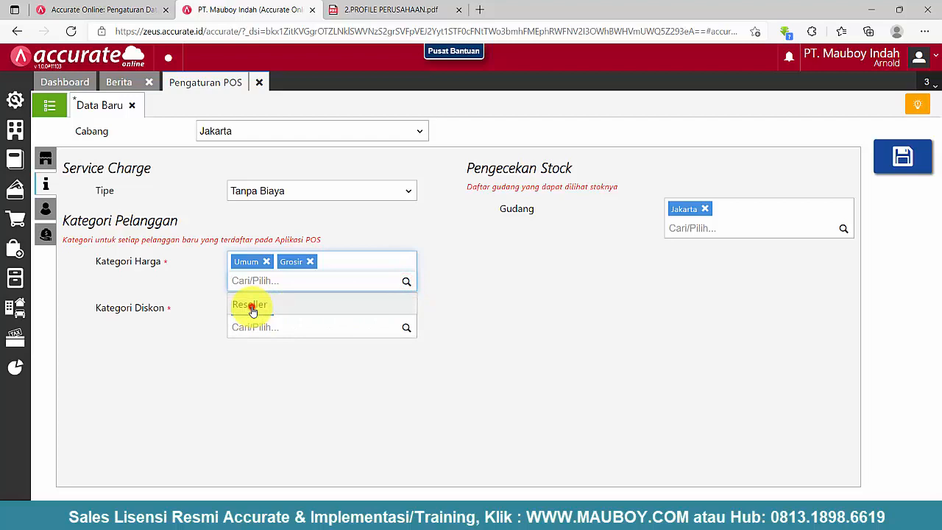
left_click(251, 308)
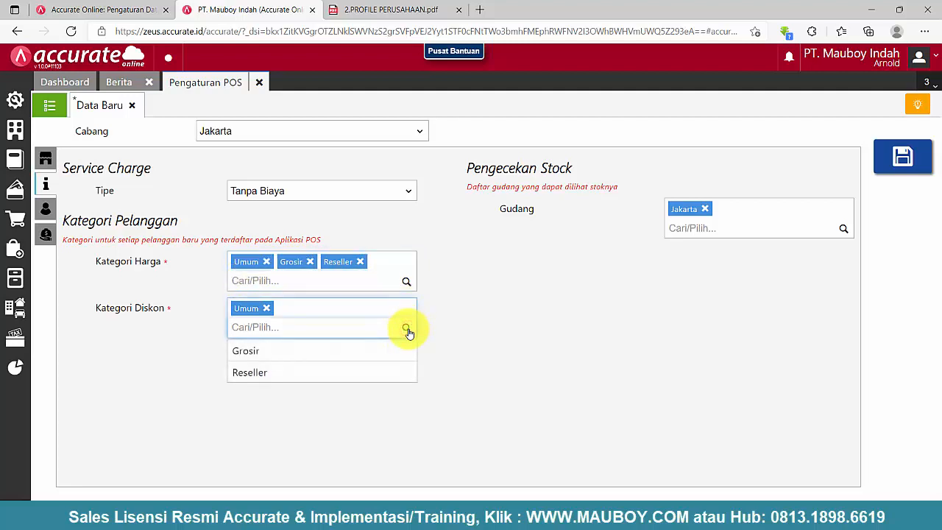
left_click(372, 347)
left_click(403, 327)
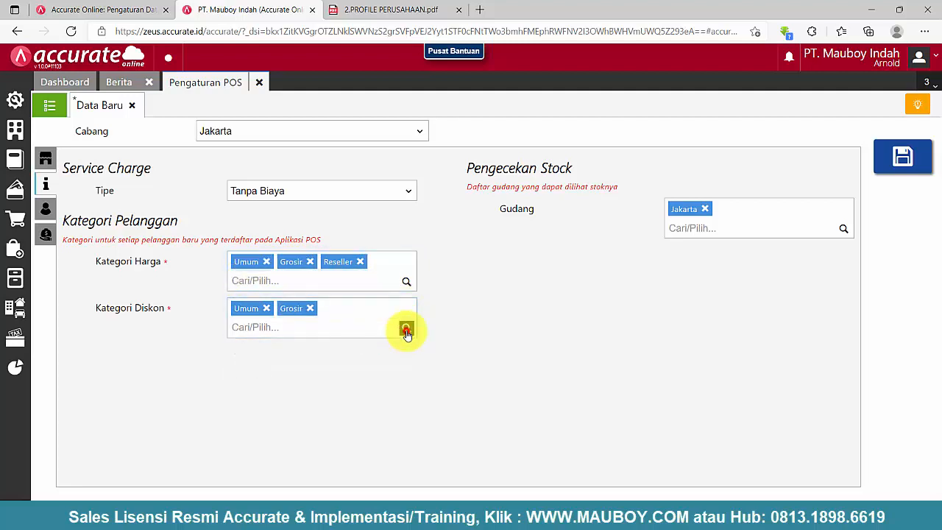
left_click(274, 351)
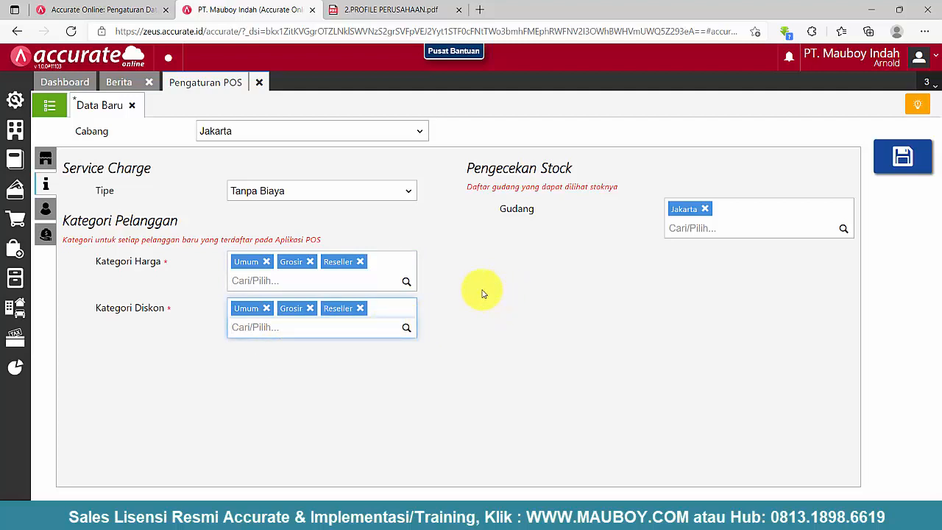
Check which employees can be selected for POS login at the Jakarta branch.
left_click(47, 211)
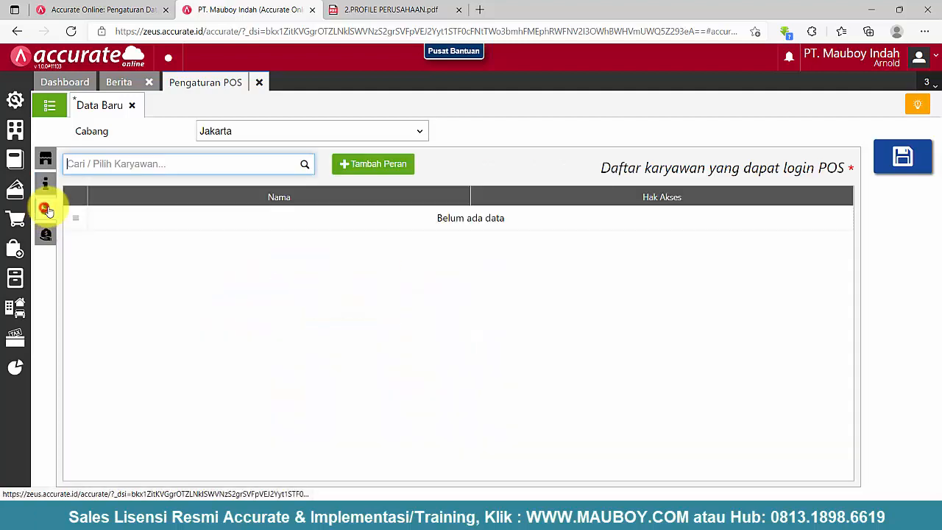
left_click(306, 168)
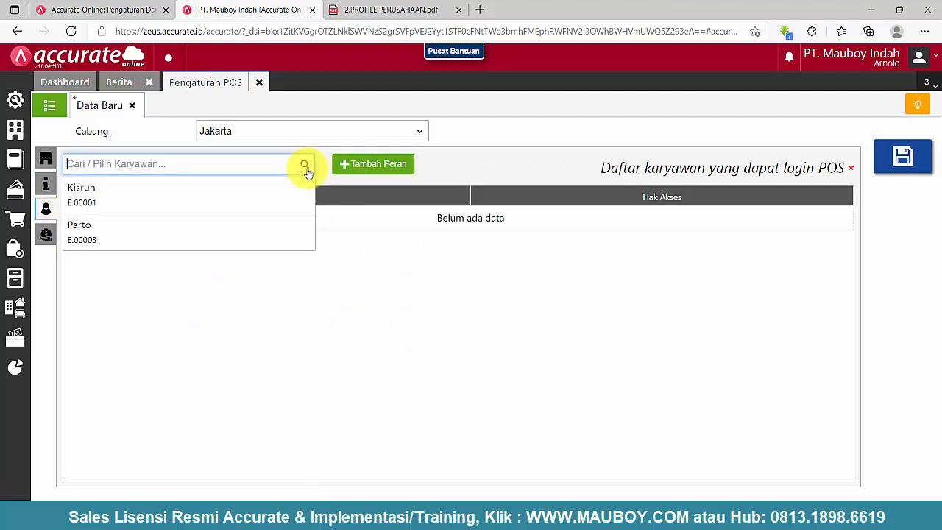
left_click(464, 161)
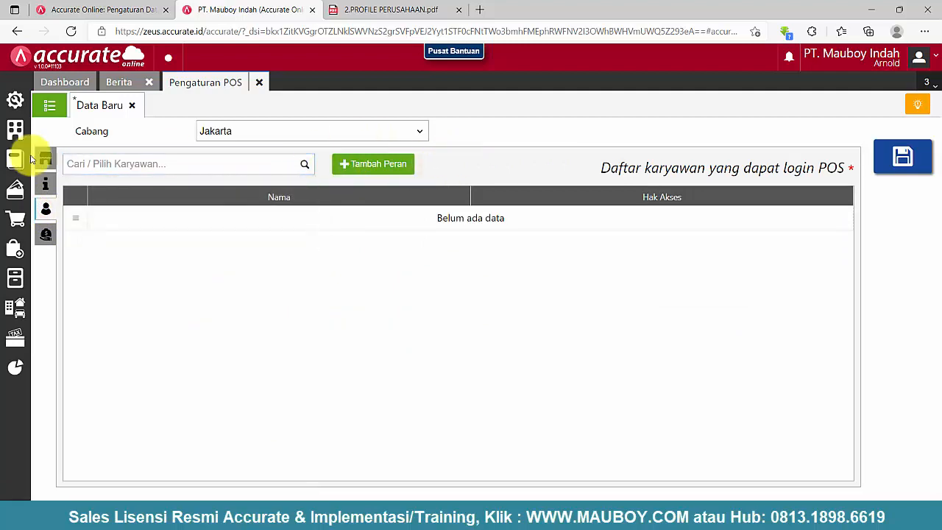
Start a new employee (Karyawan) record with the salutation Ibu and the full name "Kasir Jakarta".
left_click(9, 131)
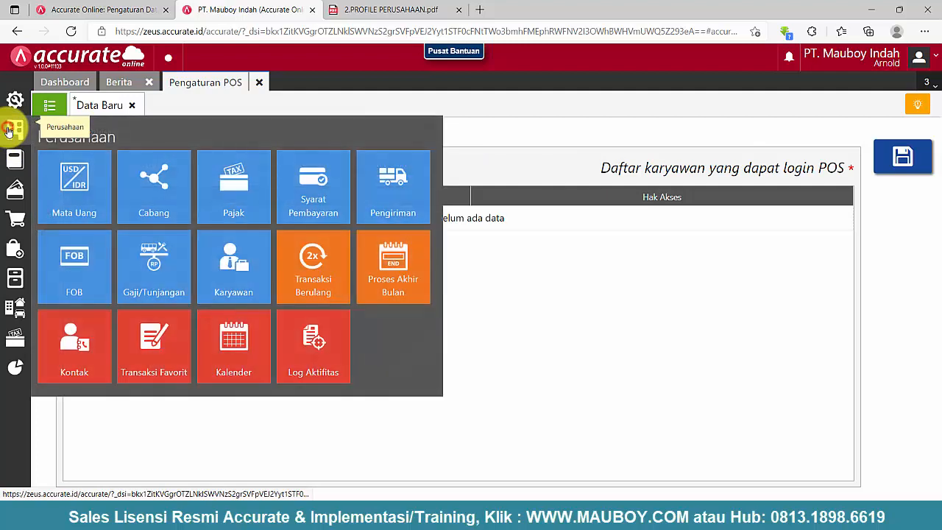
left_click(254, 285)
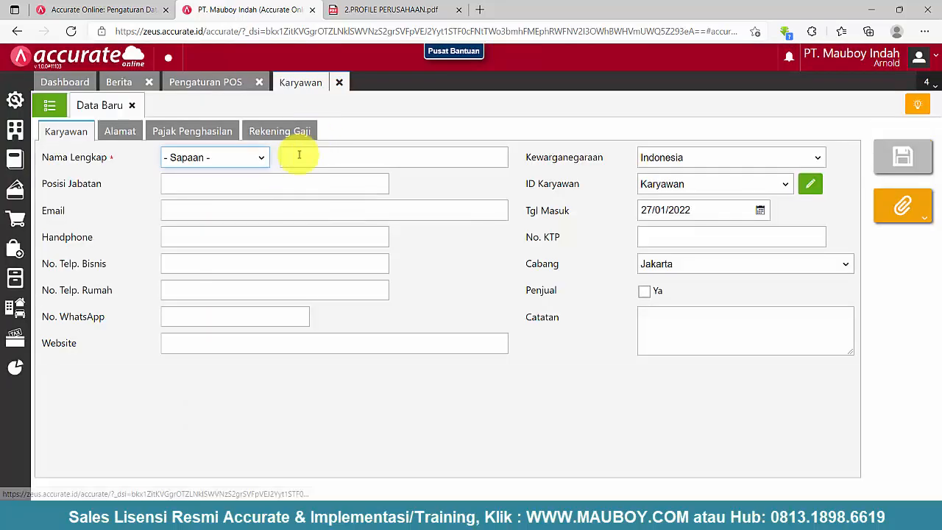
left_click(242, 162)
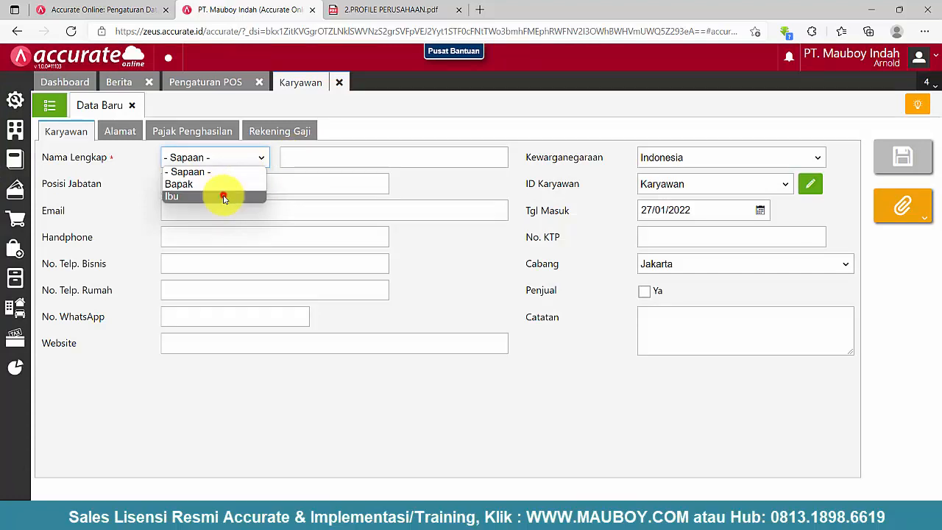
left_click(224, 197)
left_click(318, 157)
type("Kasir Jakarta")
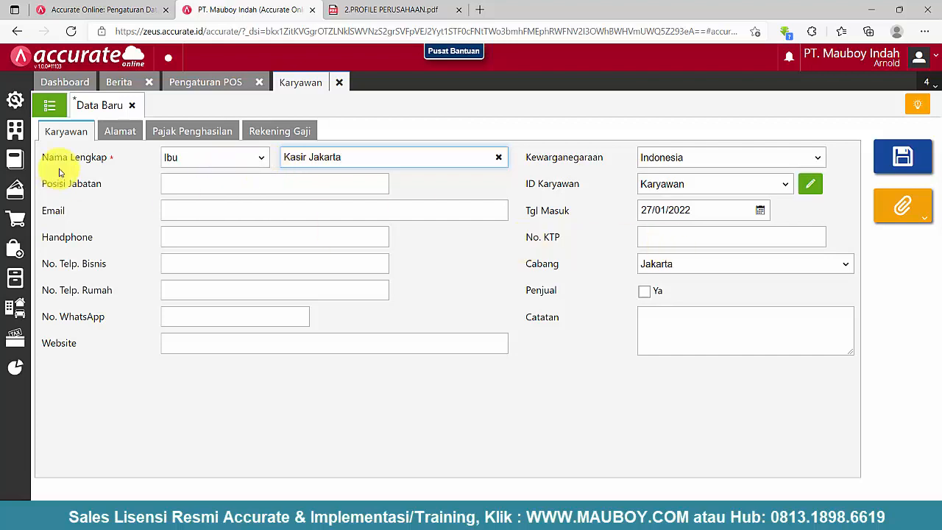
Open a new user (Pengguna) record and fill in the cashier user's e-mail address.
left_click(15, 100)
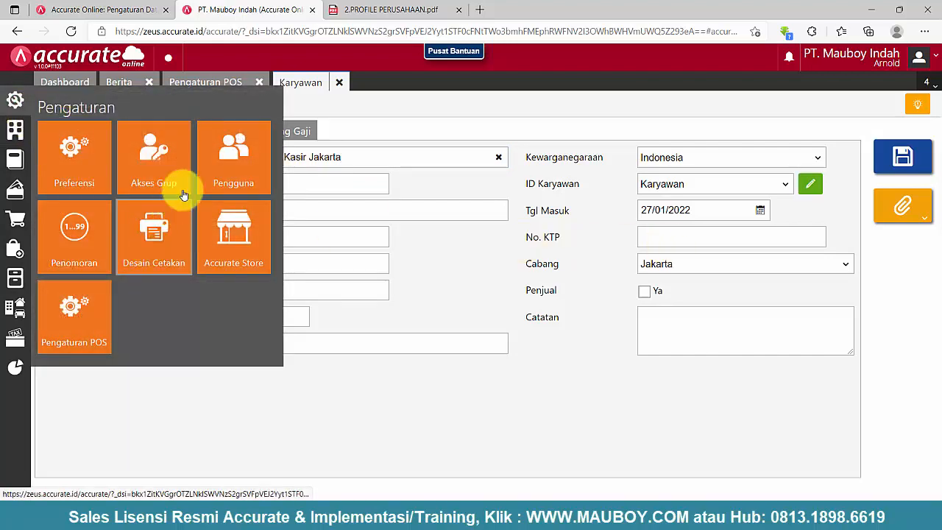
left_click(243, 161)
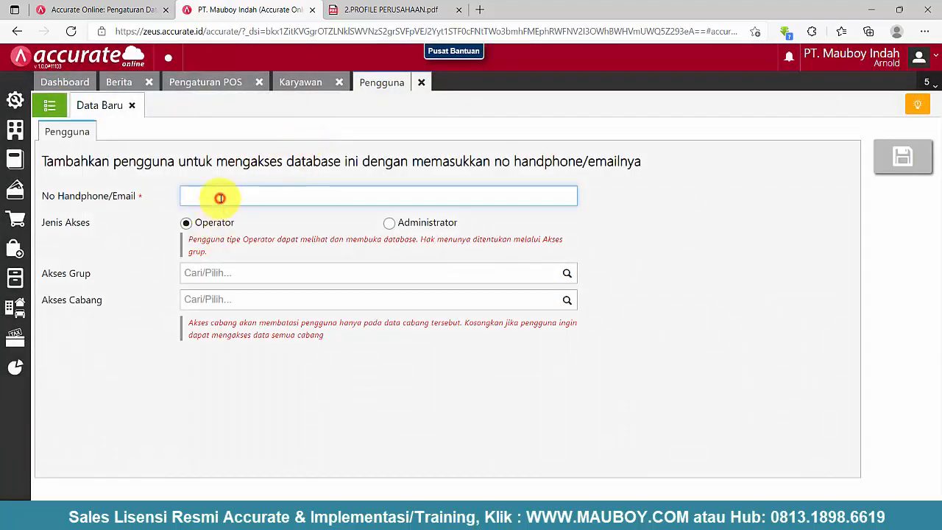
left_click(219, 197)
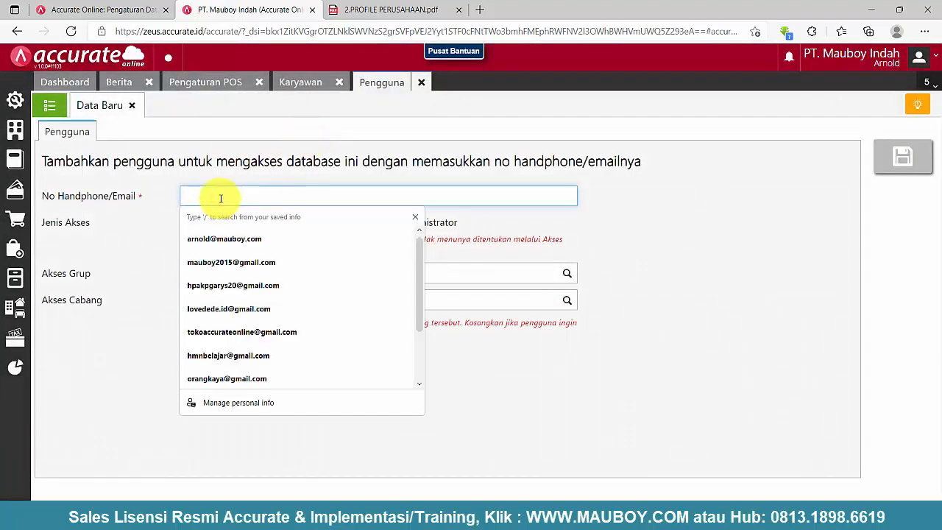
type("mauboy")
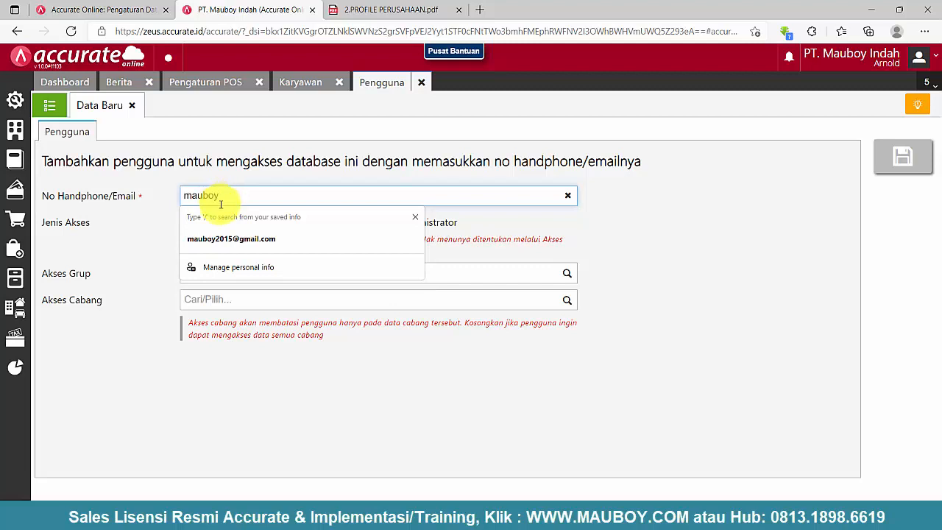
left_click(222, 238)
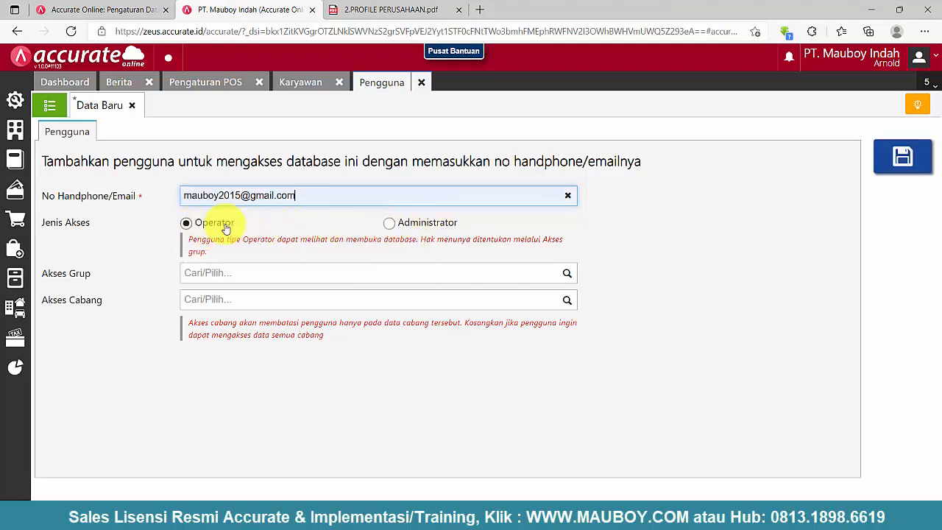
Compare the Operator and Administrator access types for the new user and look up the available access groups (Akses Grup).
left_click(565, 273)
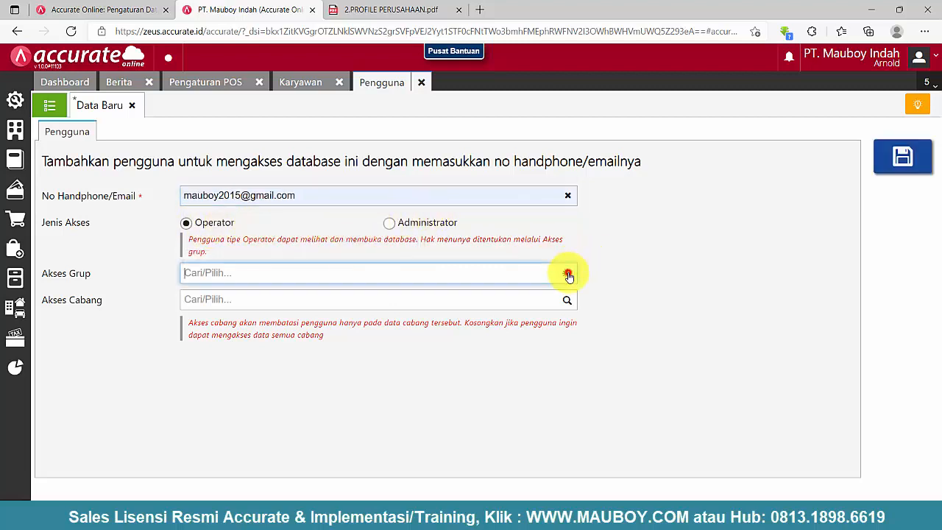
left_click(611, 231)
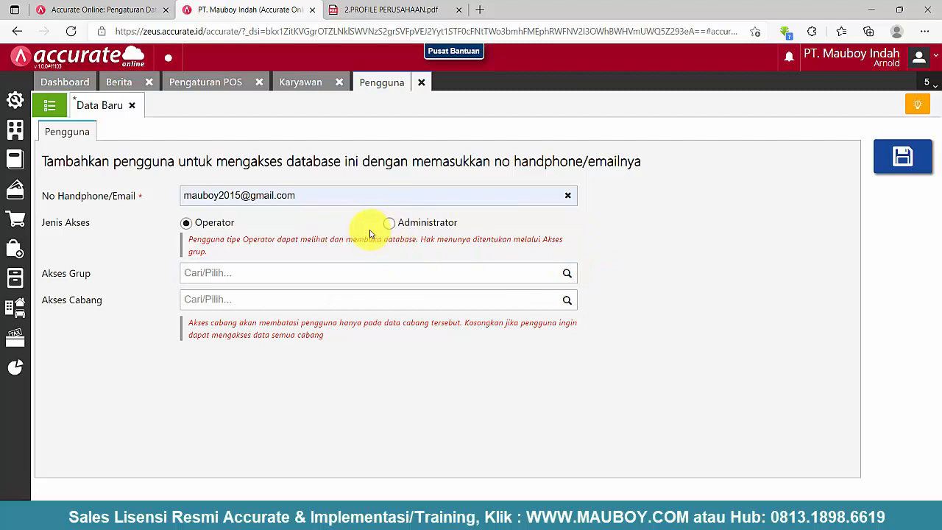
left_click(391, 223)
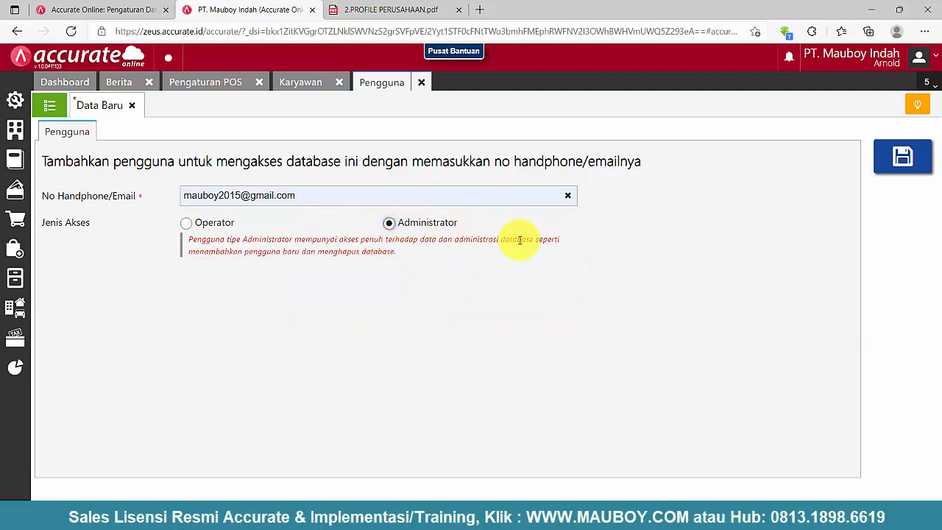
left_click(192, 224)
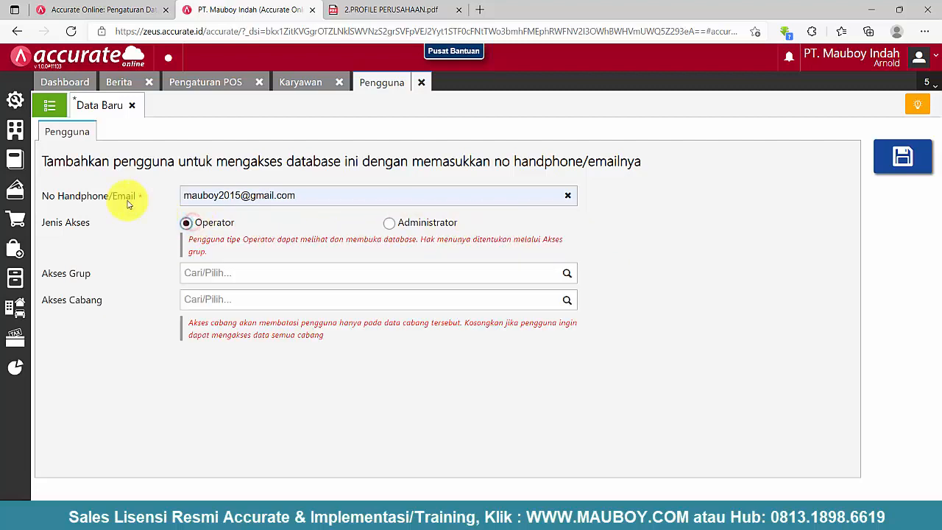
left_click(17, 98)
left_click(412, 223)
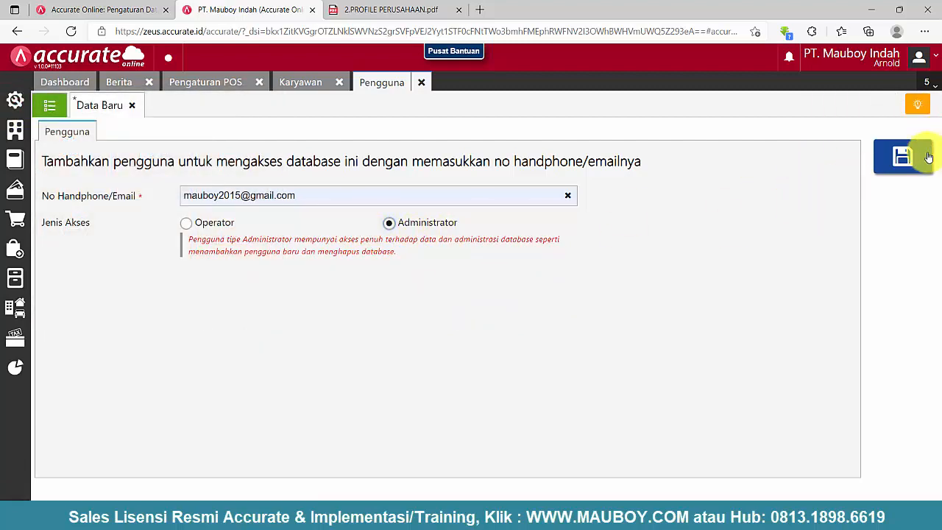
left_click(189, 223)
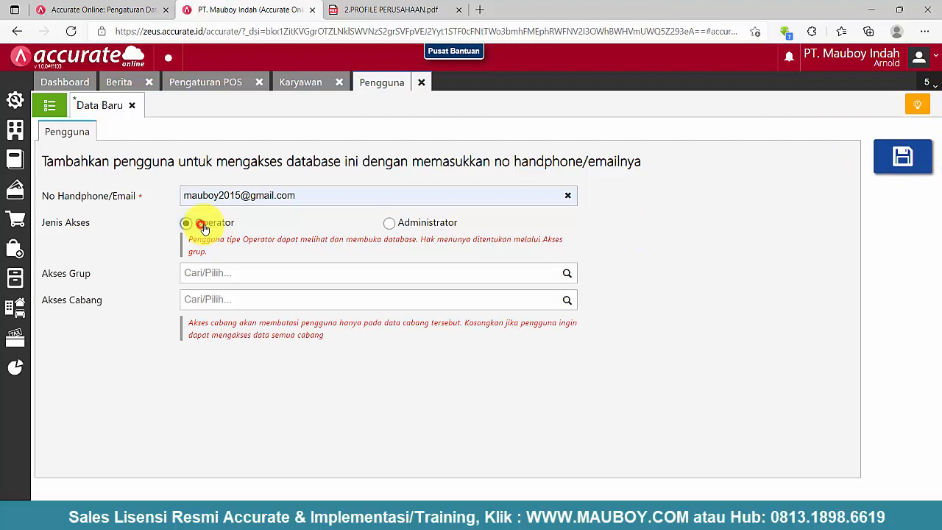
left_click(566, 274)
left_click(631, 274)
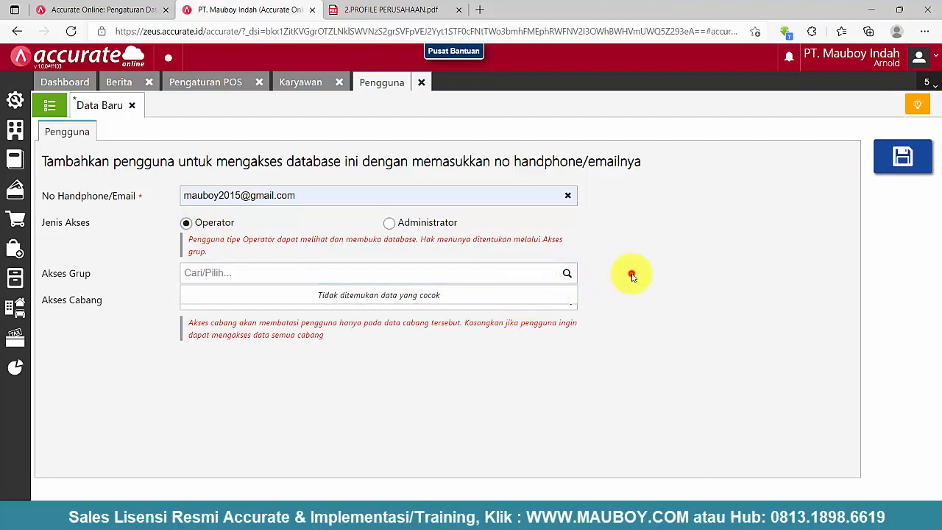
Set the new user's access type (Jenis Akses) to Administrator, save the record and show the user list.
left_click(426, 231)
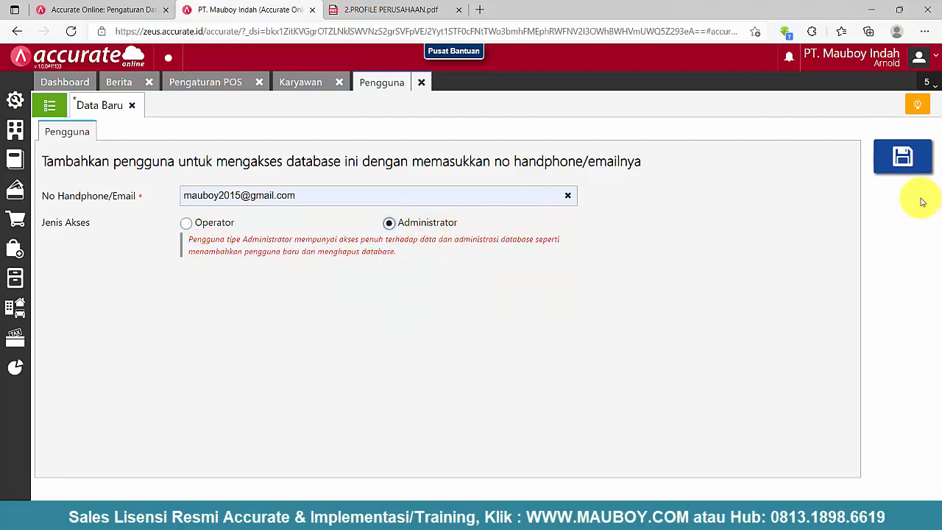
left_click(914, 165)
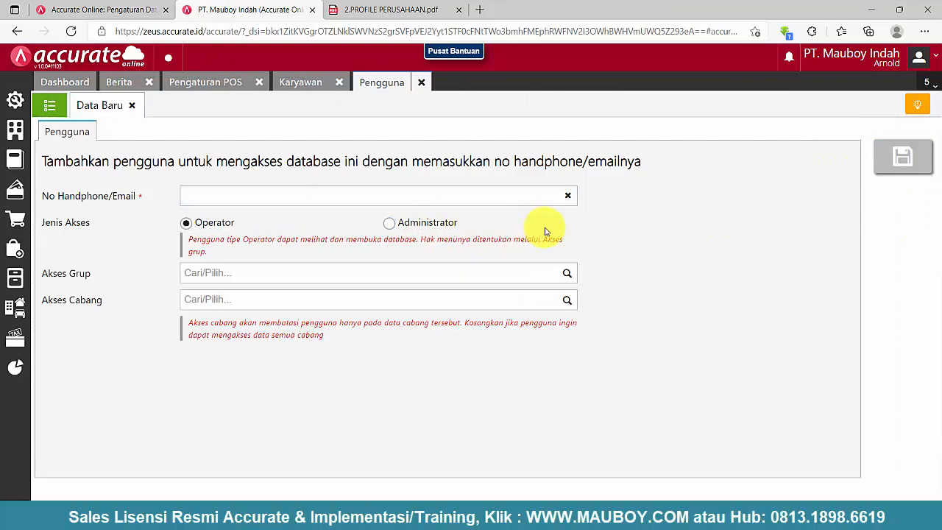
left_click(49, 105)
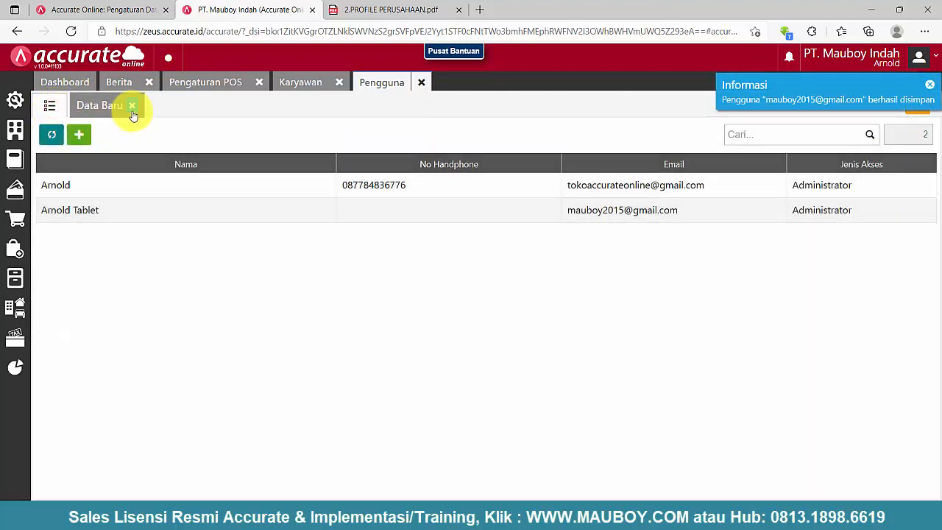
Return to the pending employee (Karyawan) record for Kasir Jakarta and save it.
left_click(300, 82)
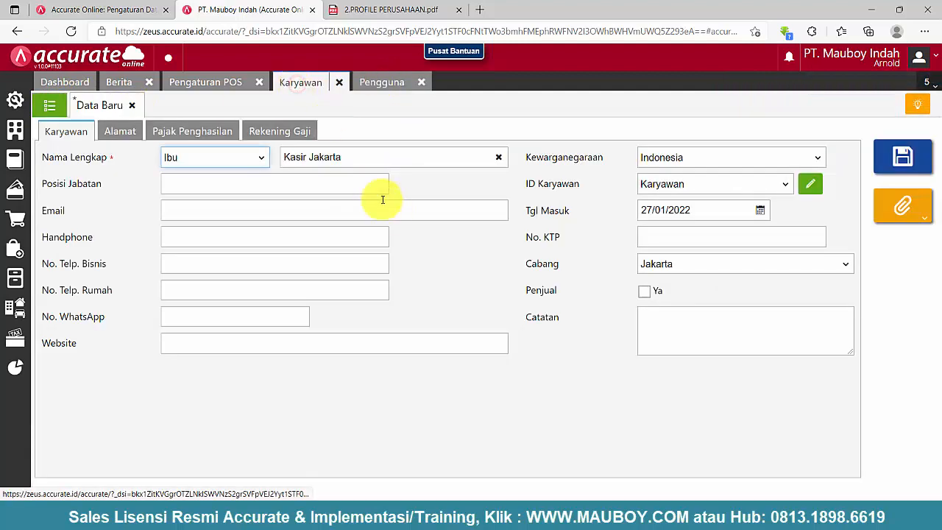
left_click(53, 108)
left_click(84, 104)
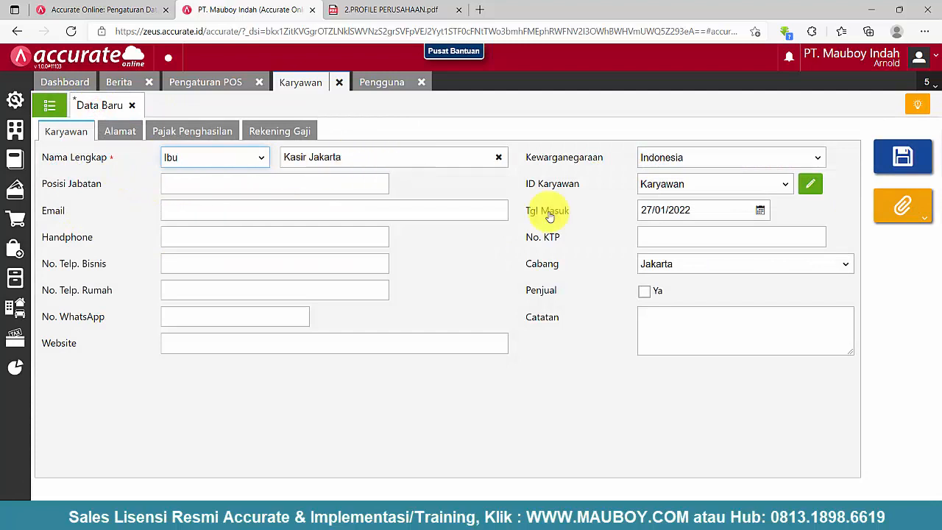
left_click(911, 167)
Add Kasir Jakarta to the Jakarta branch's POS login employees in Pengaturan POS with the Kasir access right.
left_click(207, 84)
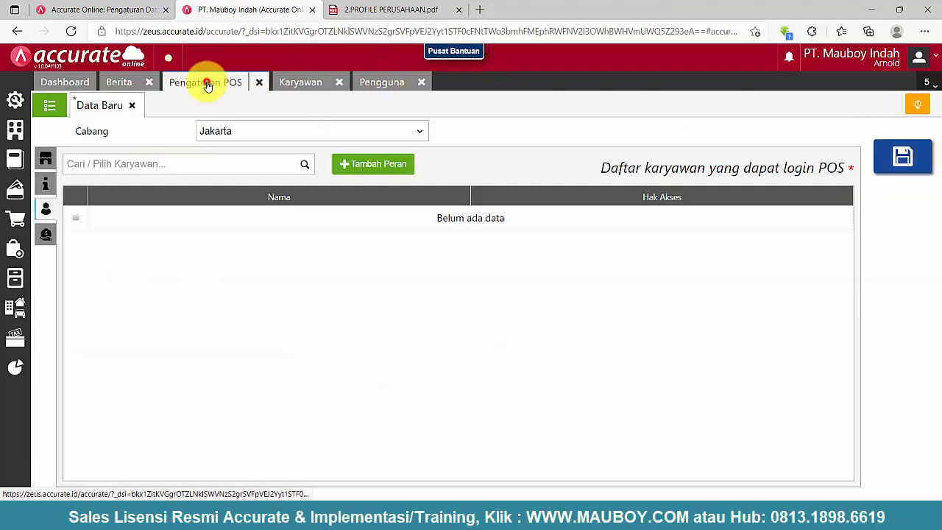
left_click(301, 166)
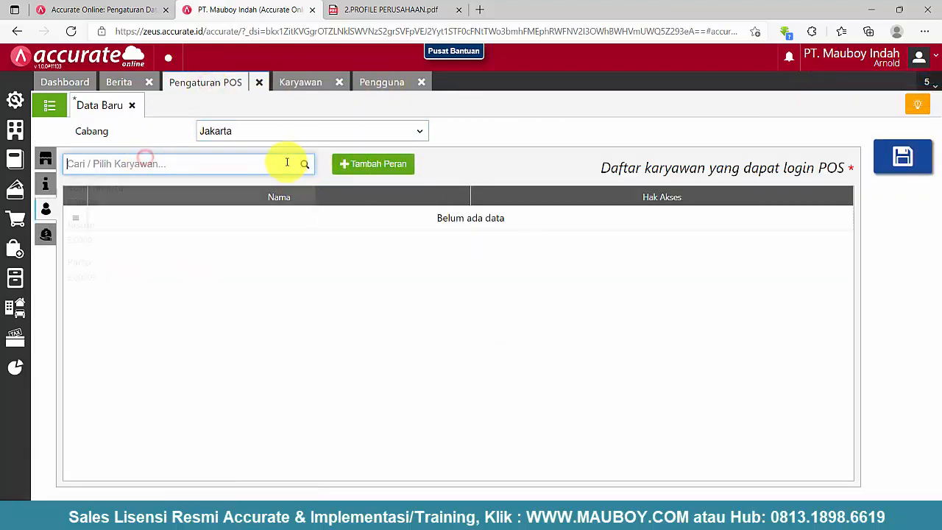
left_click(147, 198)
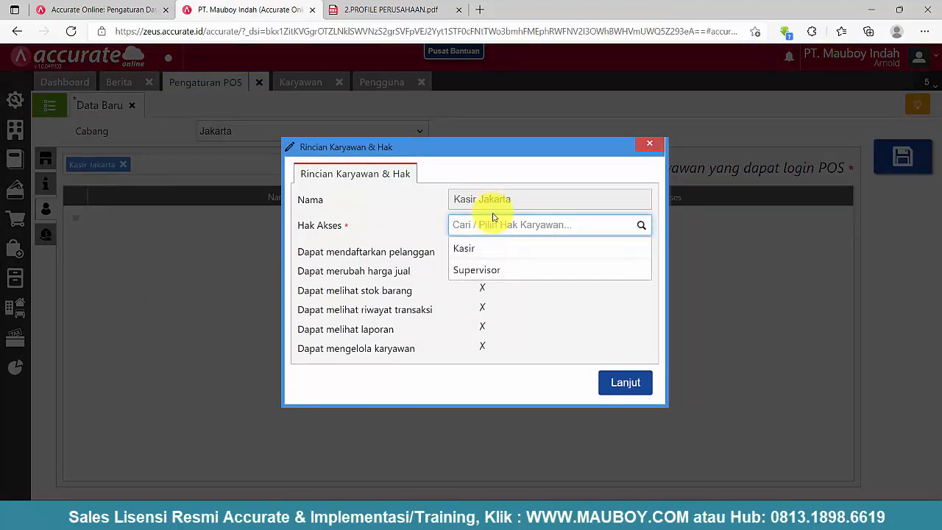
left_click(484, 250)
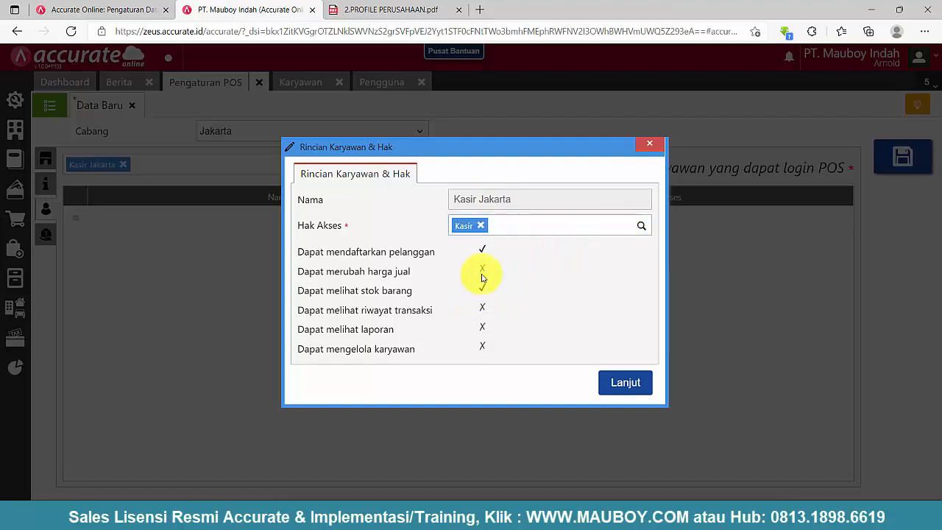
left_click(622, 385)
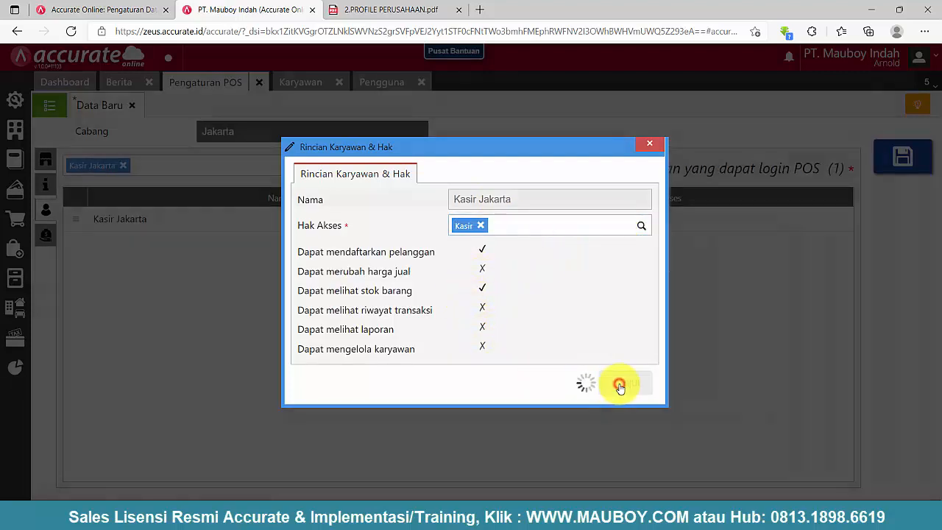
Add a non-cash payment named EDC BCA for the Jakarta branch, linked to the bank account Saldo EDC BCA Jakarta.
left_click(45, 237)
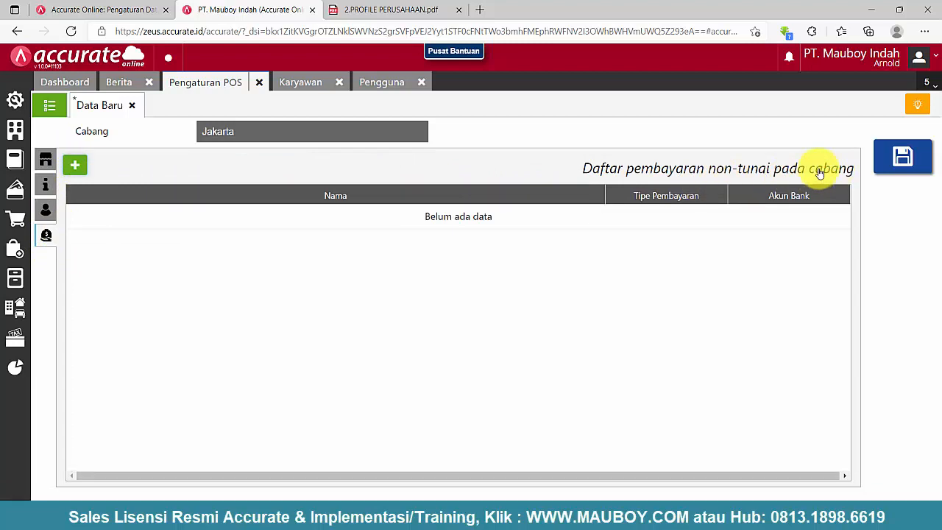
left_click(46, 211)
left_click(55, 186)
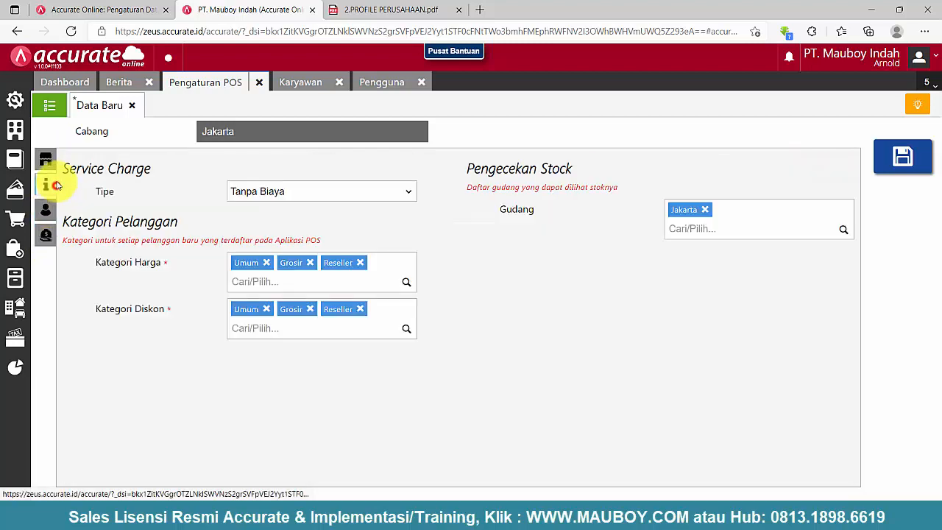
left_click(46, 160)
left_click(44, 238)
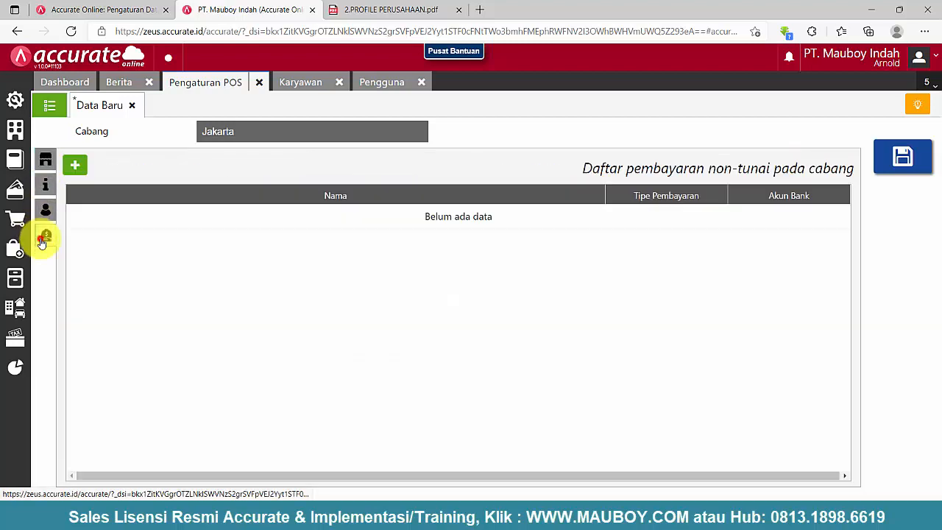
left_click(74, 166)
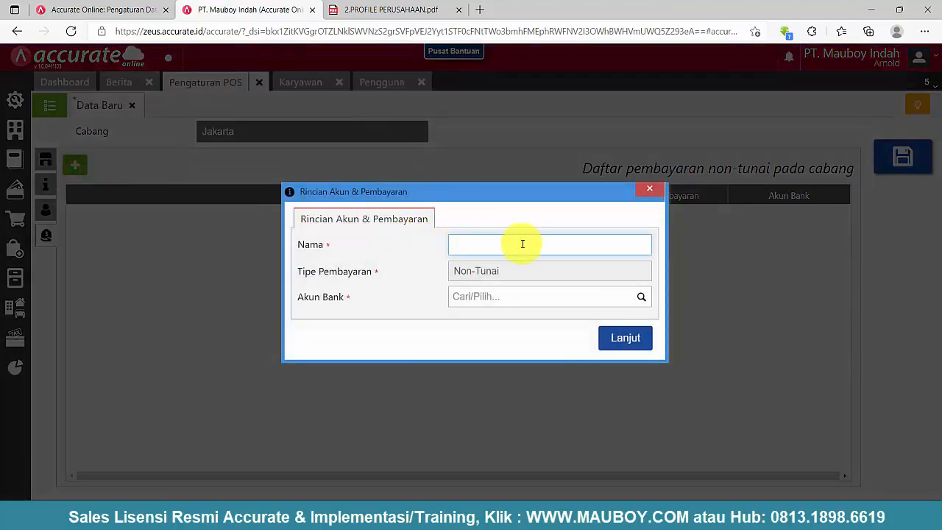
type("EDC")
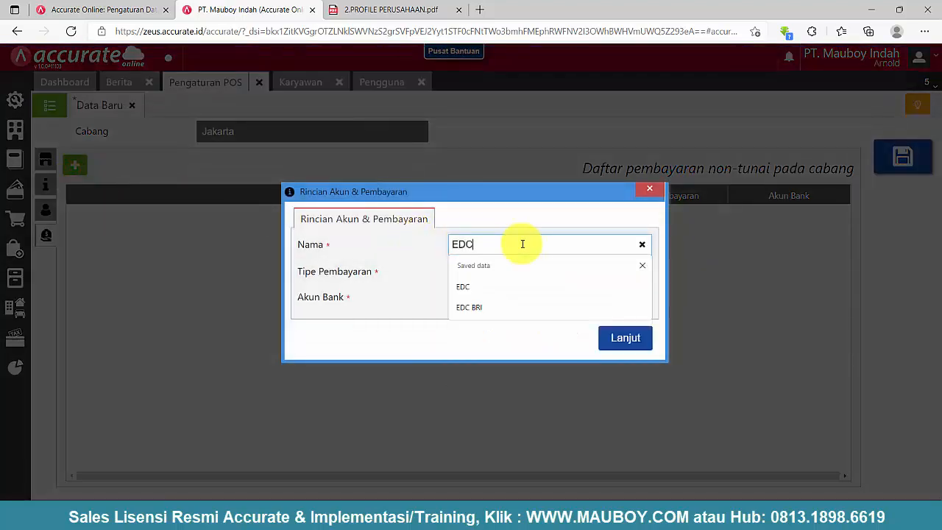
type(" BCA")
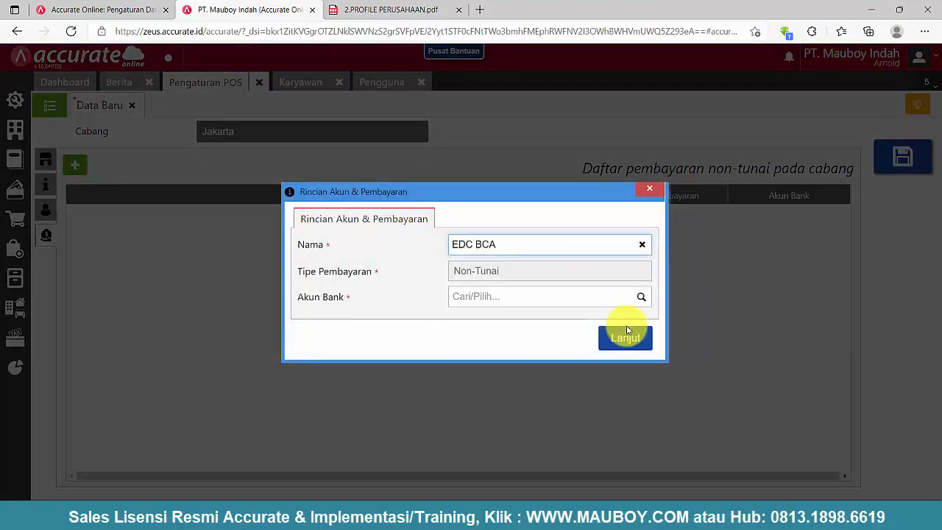
left_click(584, 299)
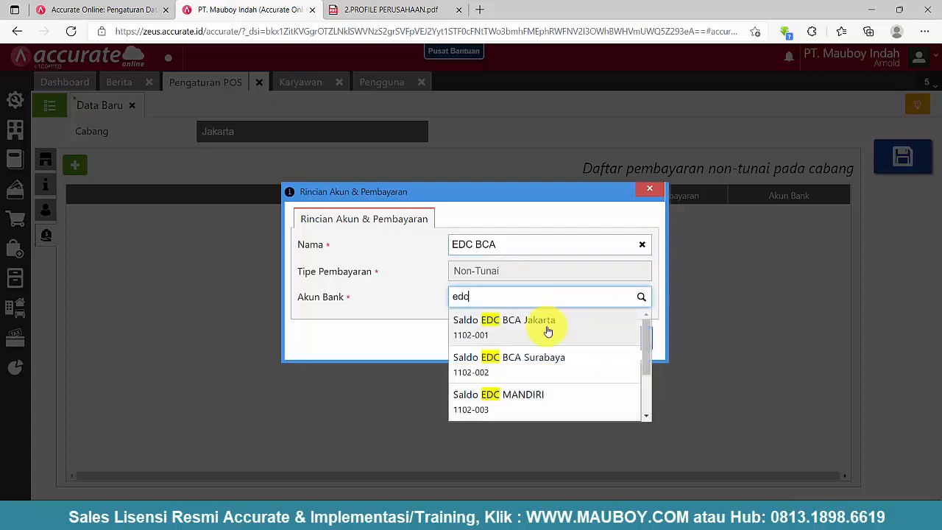
left_click(547, 329)
left_click(629, 340)
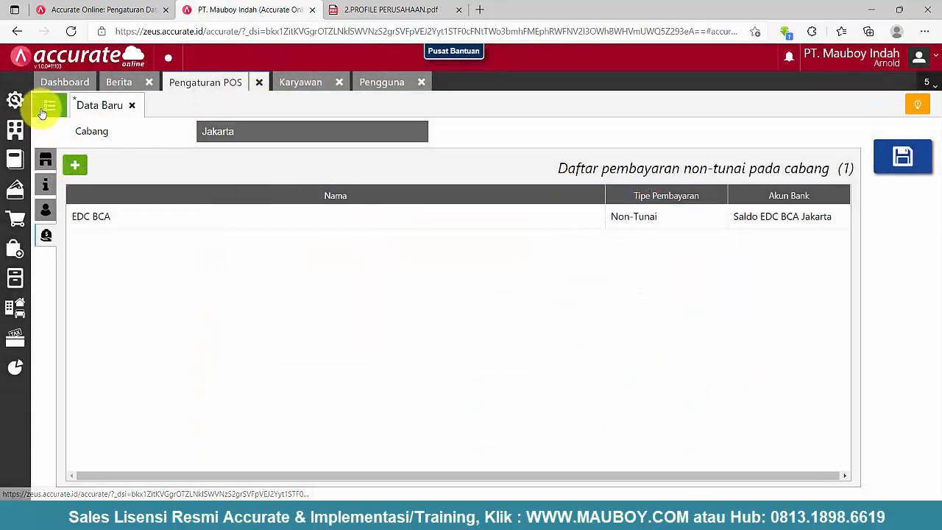
Examine the cash, EDC and electronic payment accounts in the chart of accounts (Akun Perkiraan).
left_click(17, 158)
left_click(89, 215)
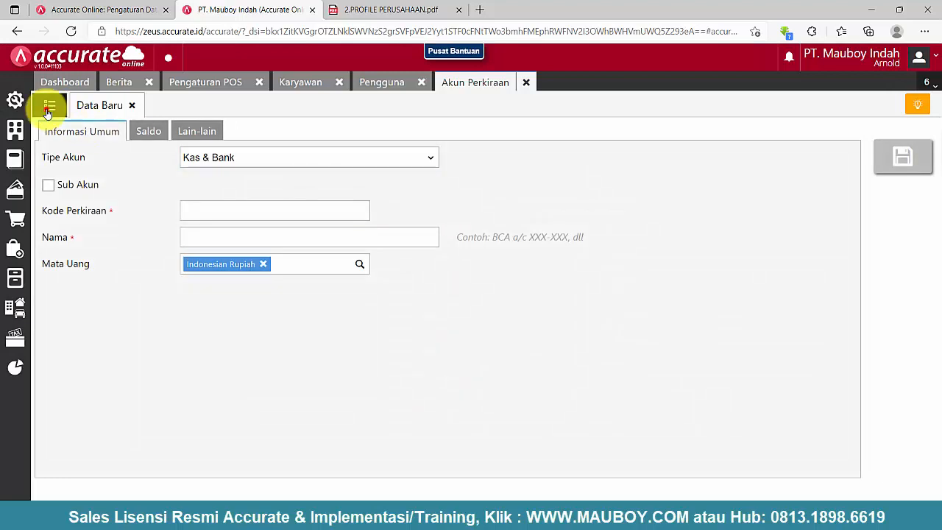
left_click(49, 105)
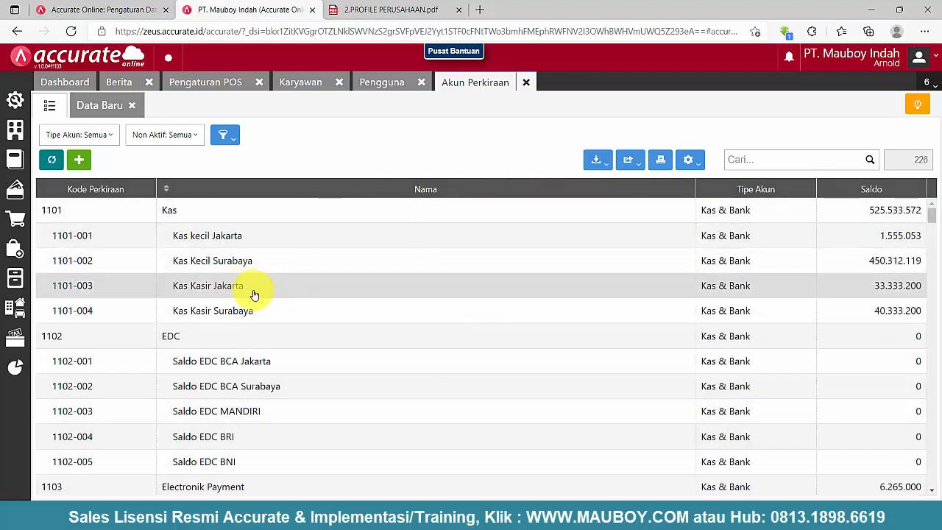
scroll(254, 294, "down", 1)
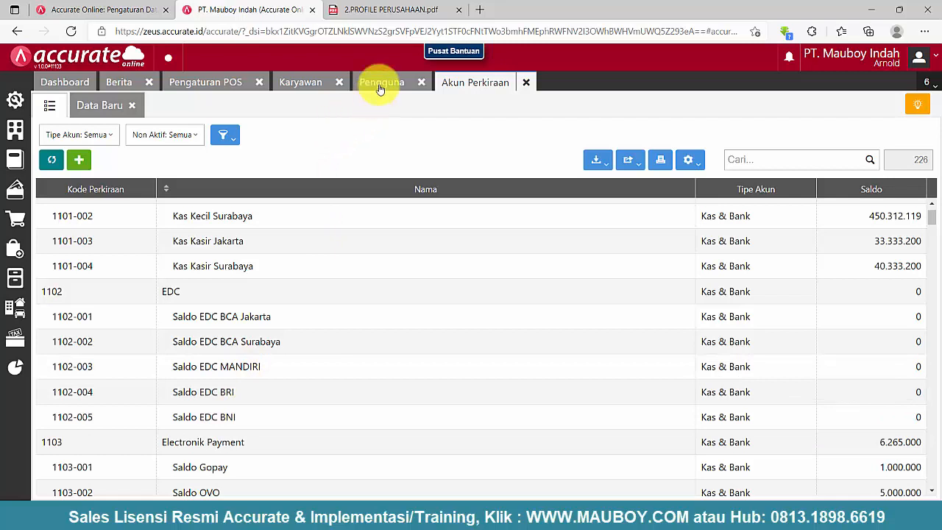
Add a second non-cash payment named EDC Man in Pengaturan POS, linked to the bank account Saldo EDC MANDIRI.
left_click(204, 86)
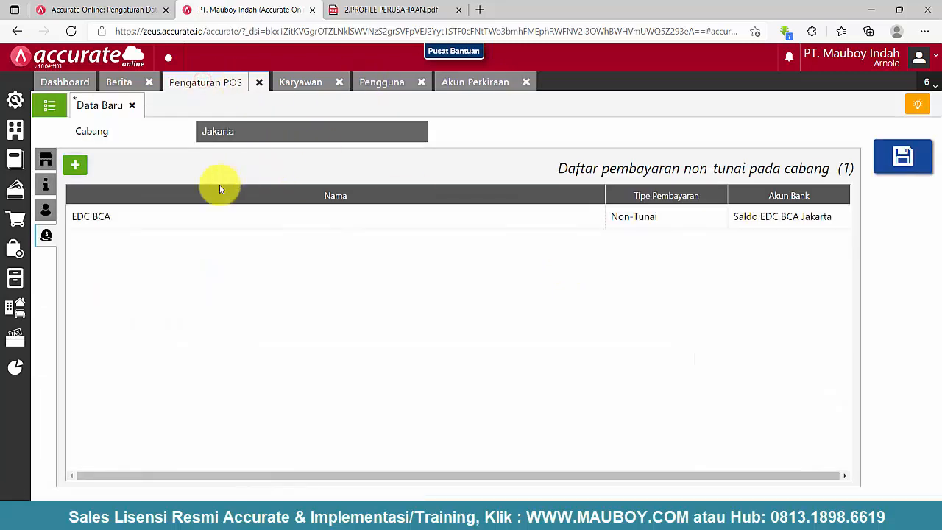
left_click(74, 164)
type("ED")
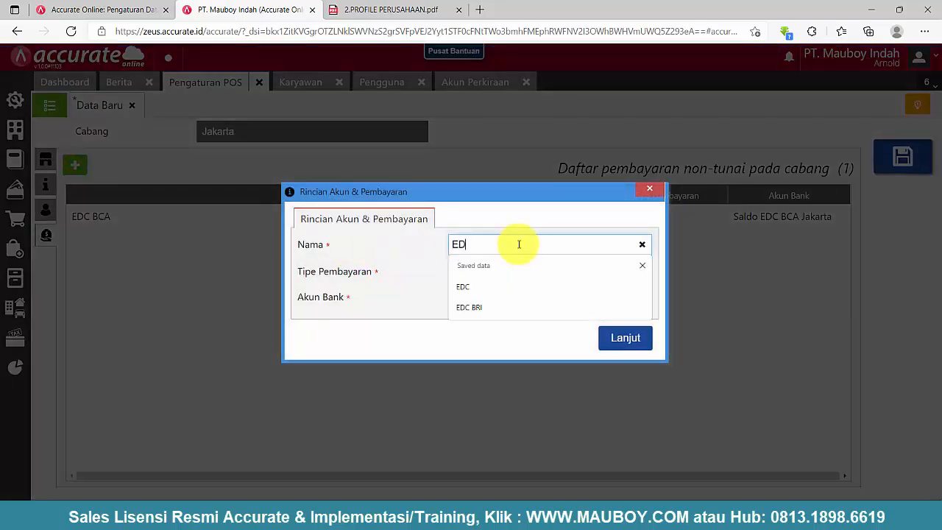
type("C M")
key("BackSpace")
type("C Man")
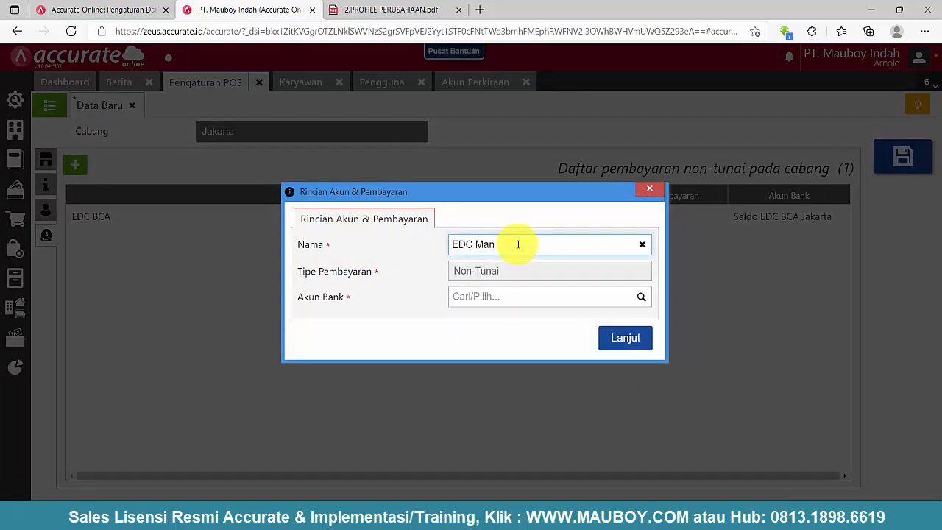
left_click(611, 295)
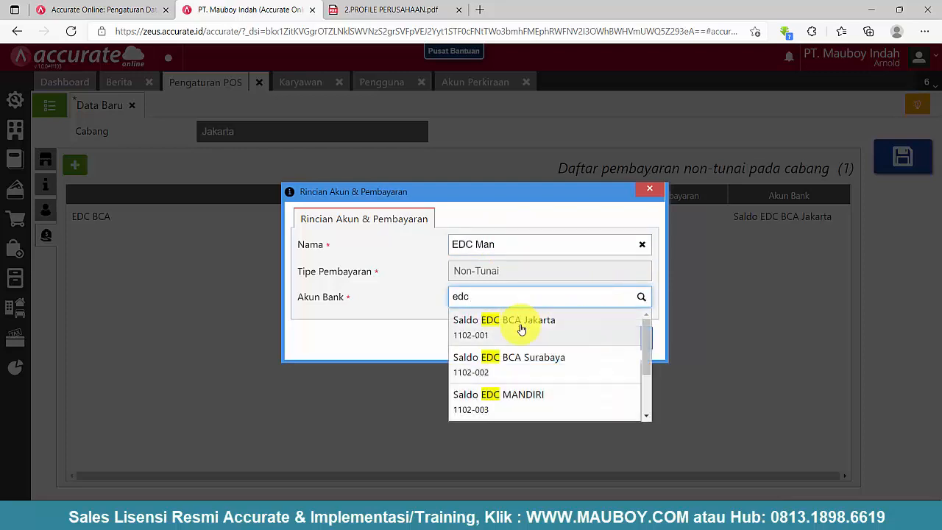
left_click(530, 400)
left_click(626, 338)
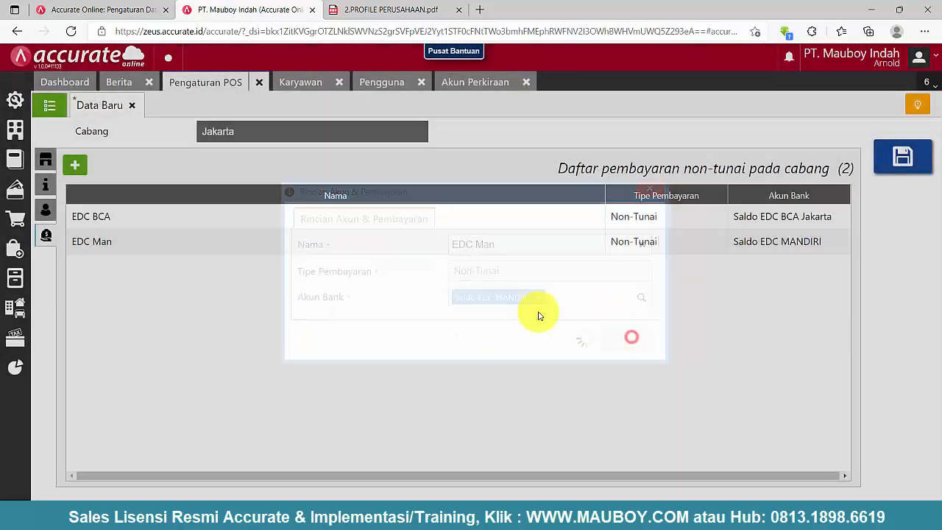
Add a non-cash payment named EDC BNI for the Jakarta branch, linked to the bank account Saldo EDC BNI.
left_click(75, 165)
left_click(499, 245)
type("ED")
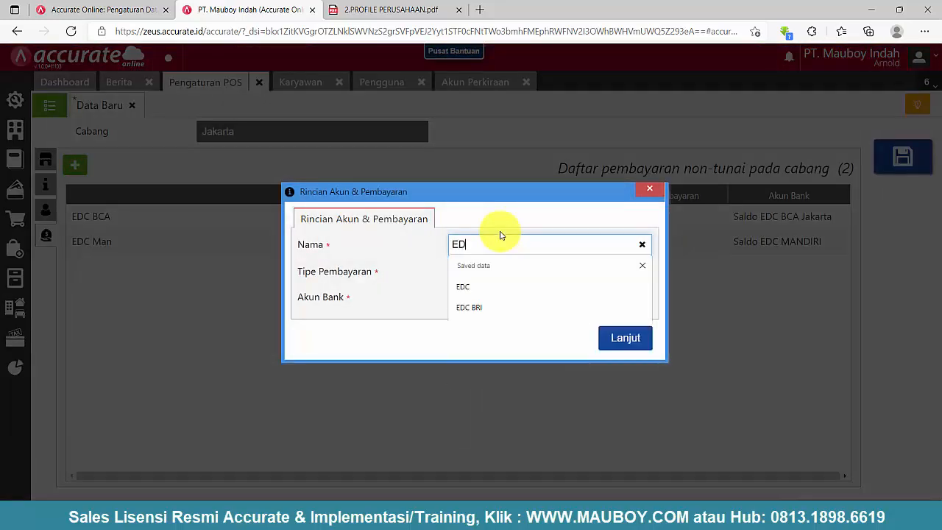
type("C BNI")
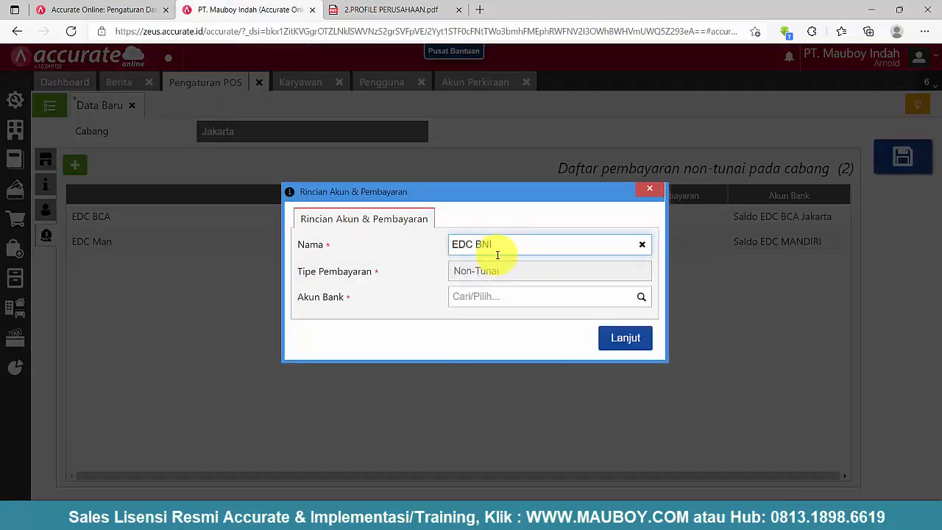
left_click(505, 295)
type("ed")
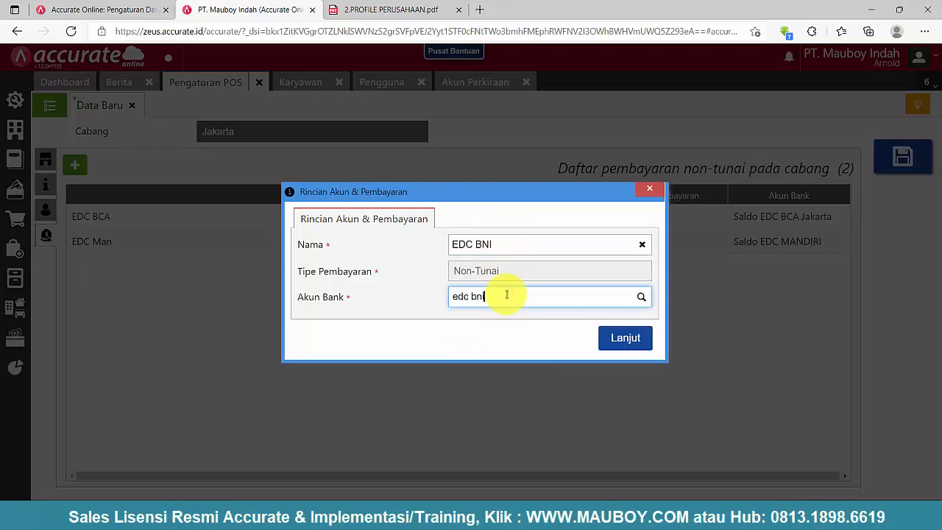
type("c bni")
left_click(513, 321)
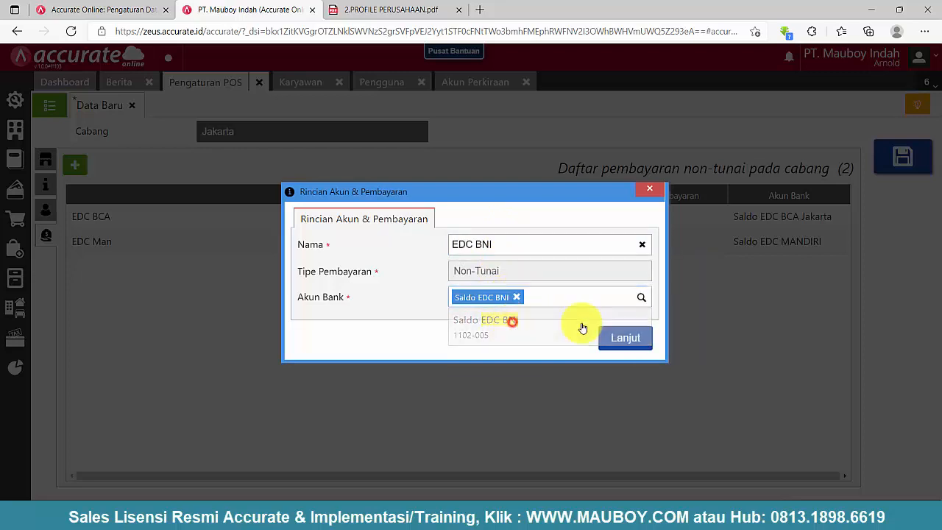
left_click(614, 337)
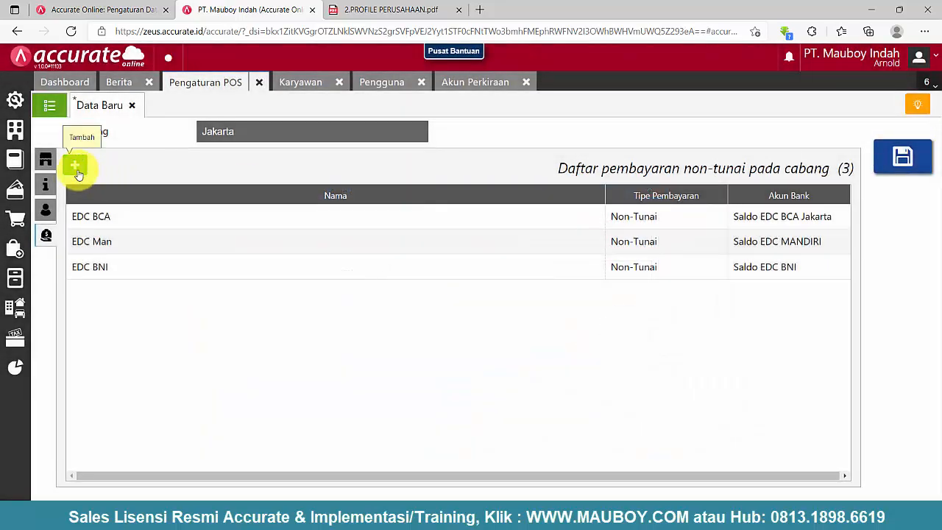
Add a non-cash payment named EDC BRI for the Jakarta branch, linked to the bank account Saldo EDC BRI.
left_click(76, 168)
type("EDC")
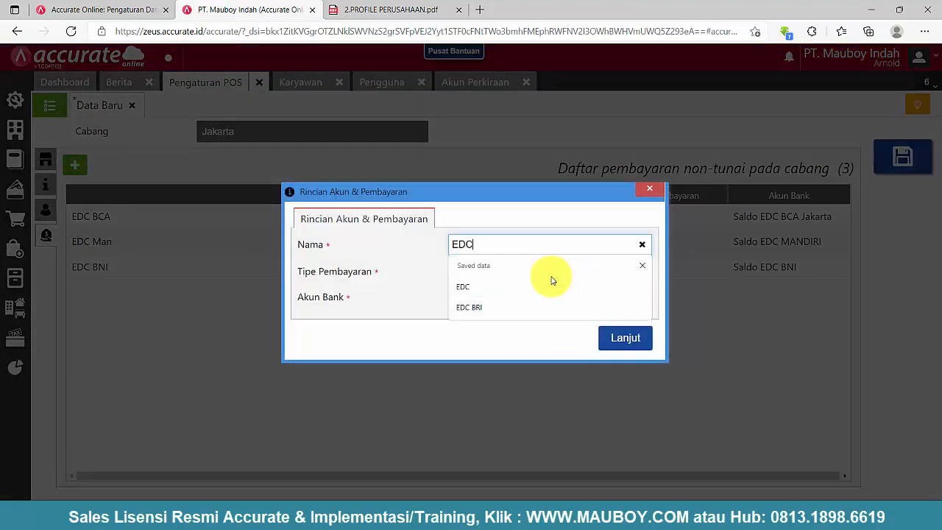
type(" BRI")
left_click(556, 296)
type("edc bri")
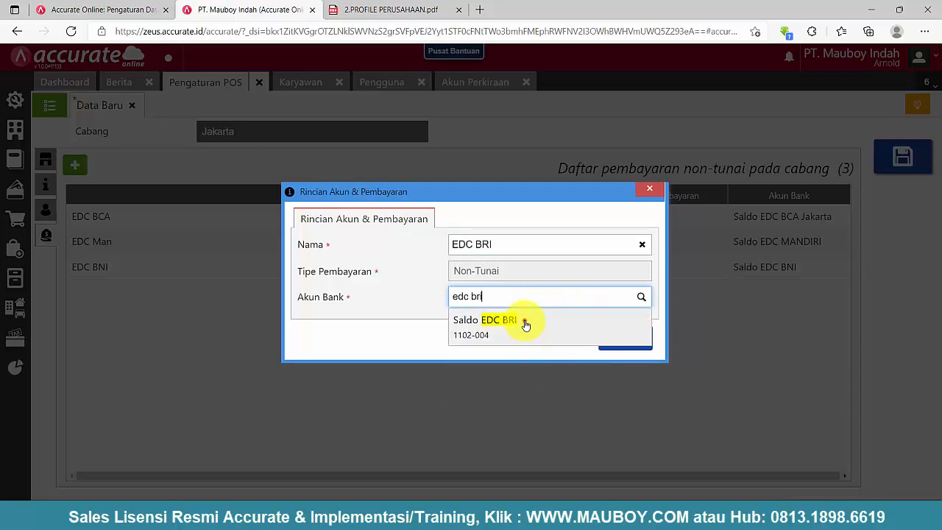
left_click(525, 325)
left_click(624, 339)
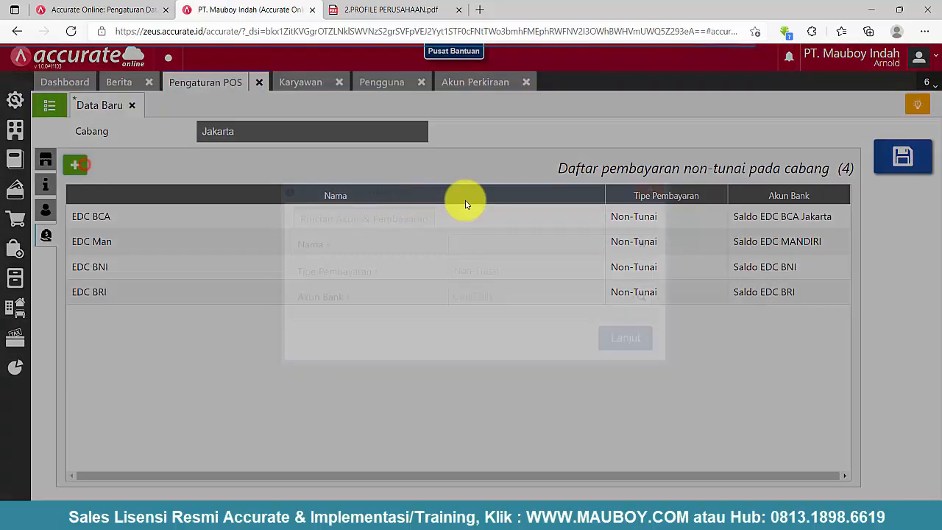
Add a non-cash payment named OVO for the Jakarta branch, linked to the bank account Saldo OVO.
type("OVO")
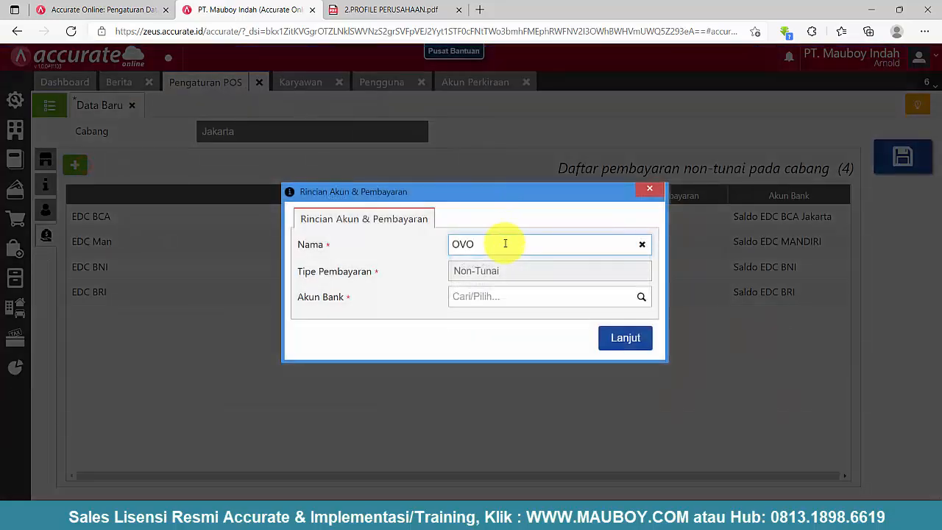
left_click(598, 298)
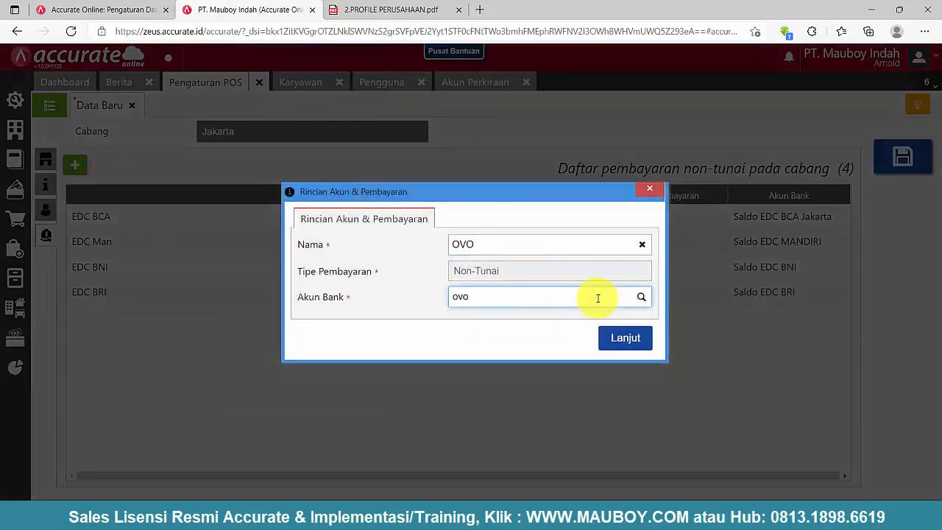
left_click(547, 318)
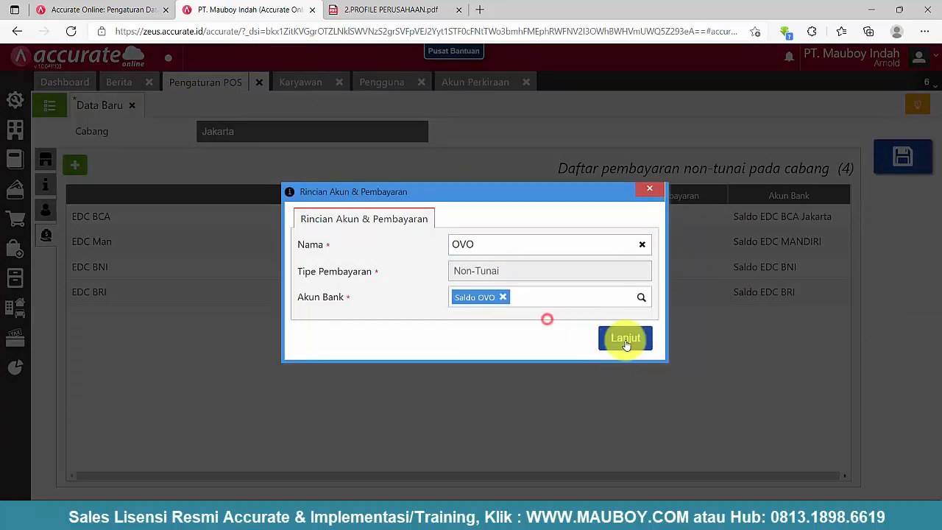
left_click(626, 338)
Add a non-cash payment named DANA for the Jakarta branch, linked to the bank account Saldo Dana.
left_click(74, 165)
type("DANA")
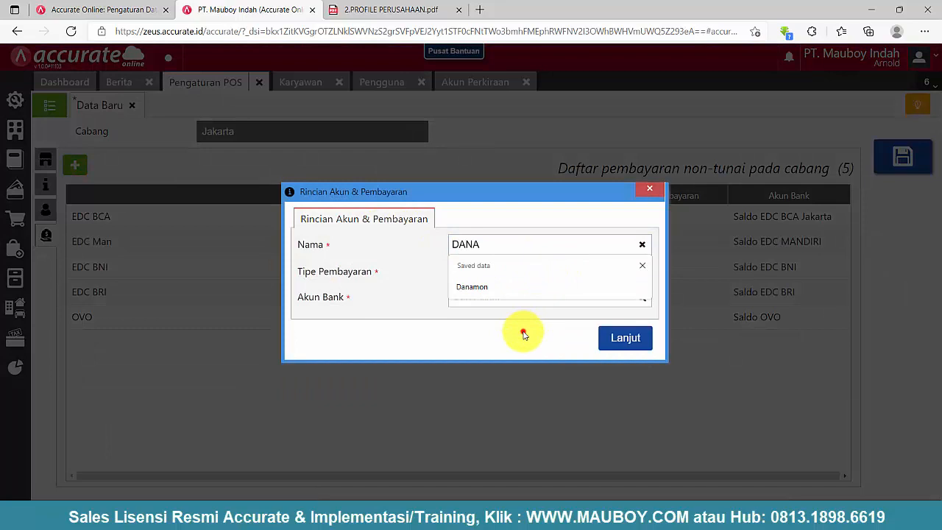
left_click(488, 299)
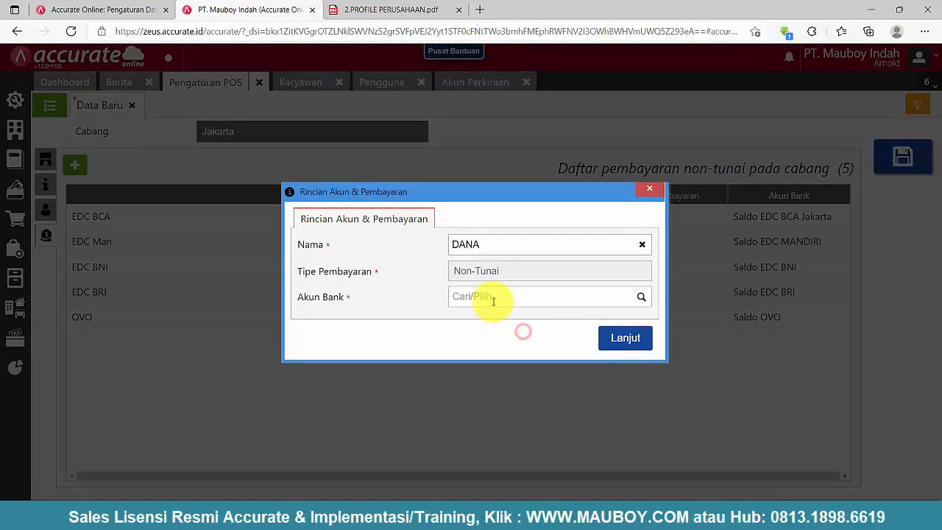
type("dana")
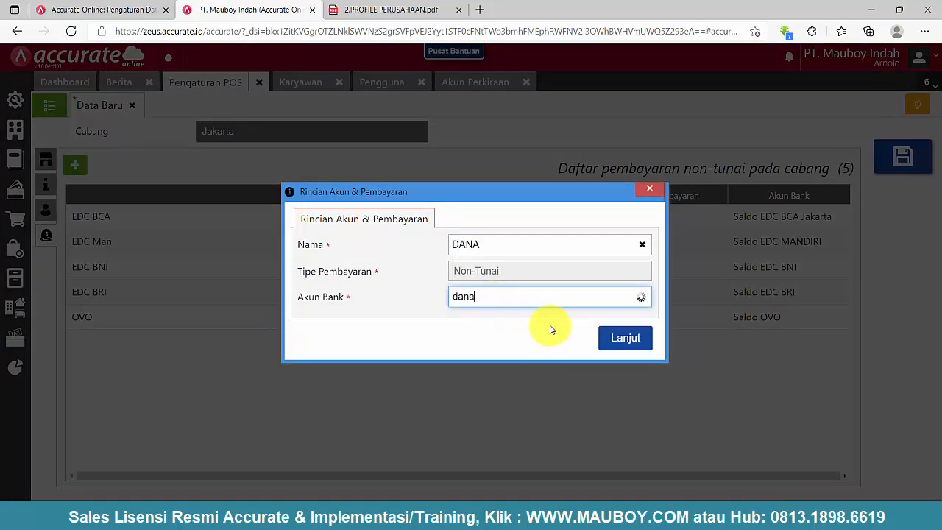
left_click(496, 333)
left_click(610, 338)
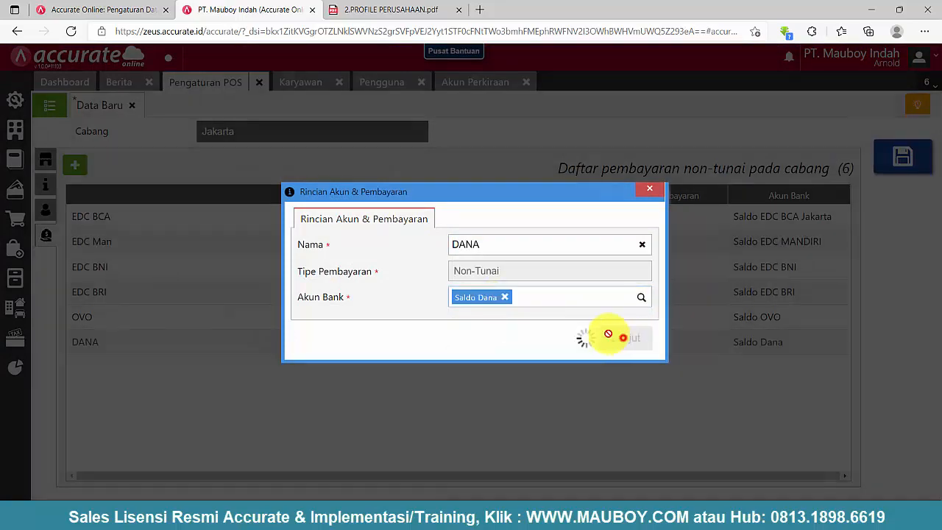
Add a non-cash payment named GoPay for the Jakarta branch, linked to the bank account Saldo Gopay.
left_click(76, 166)
left_click(530, 242)
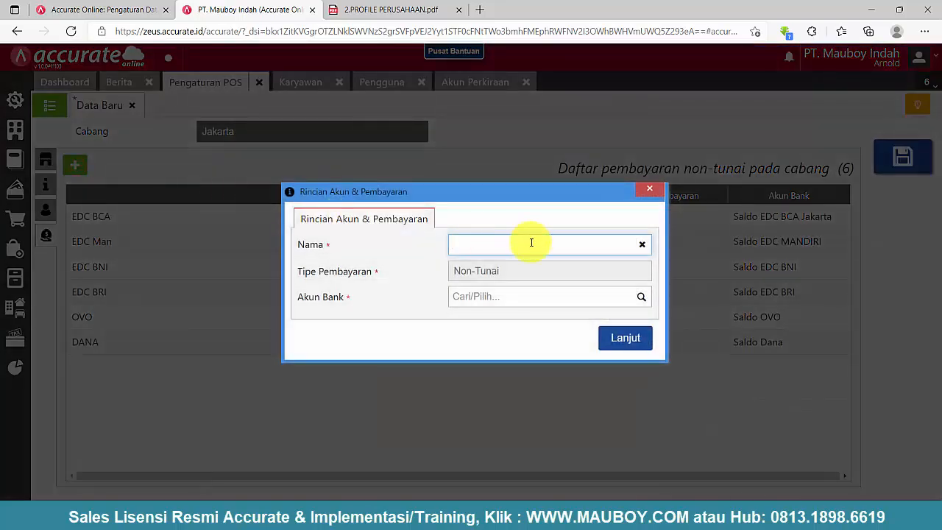
type("GoPay")
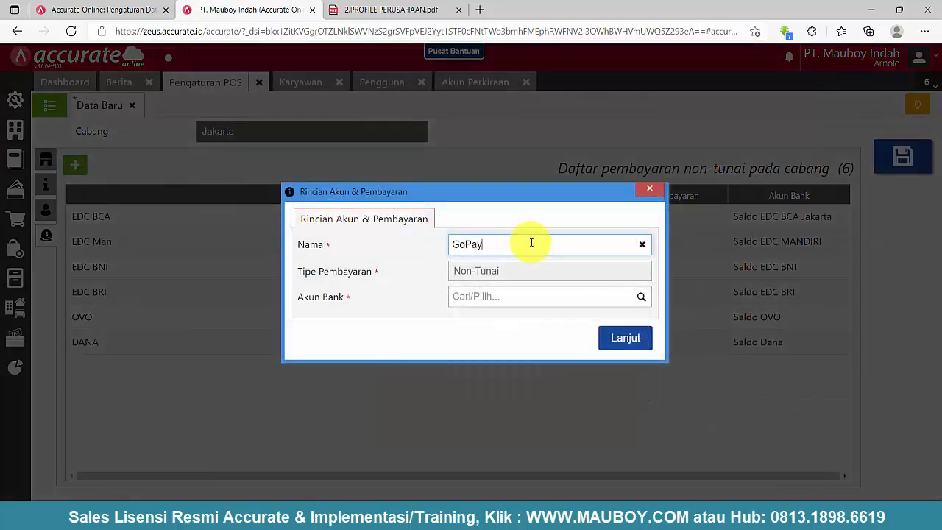
left_click(572, 300)
type("G")
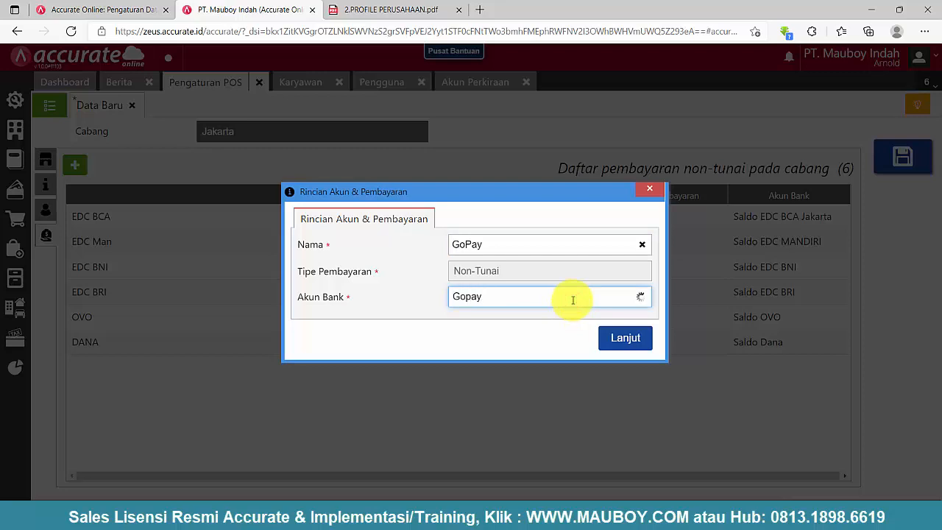
type("opay")
left_click(545, 322)
left_click(636, 340)
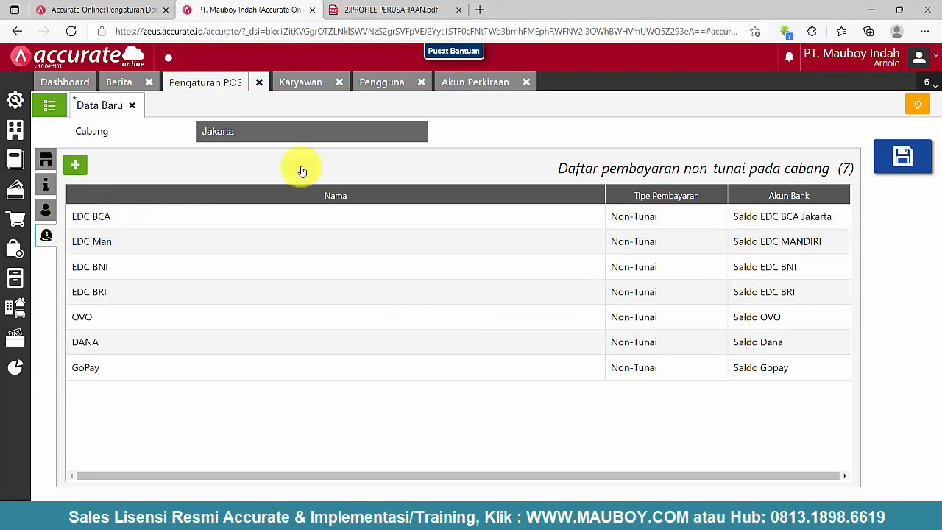
Save the Jakarta branch's POS settings and highlight the outlet code in the QR Code dialog.
left_click(900, 169)
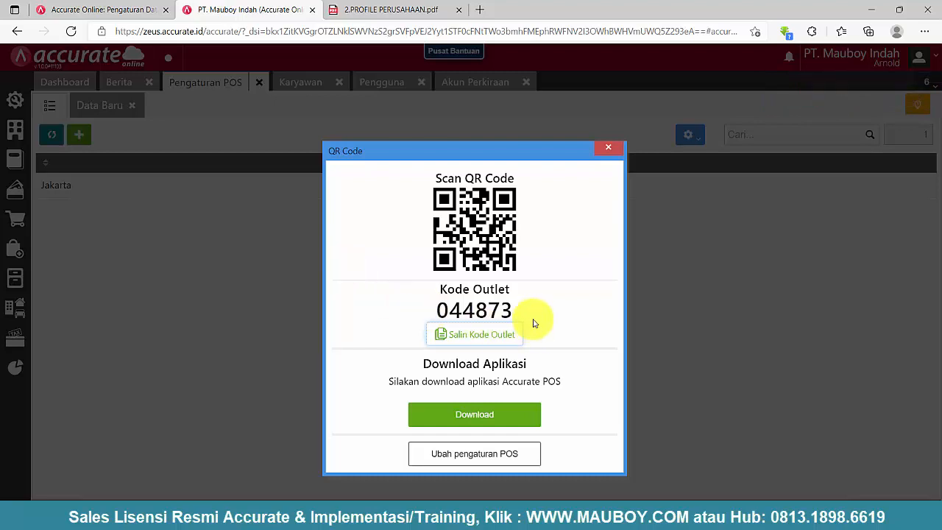
left_click_drag(439, 310, 509, 315)
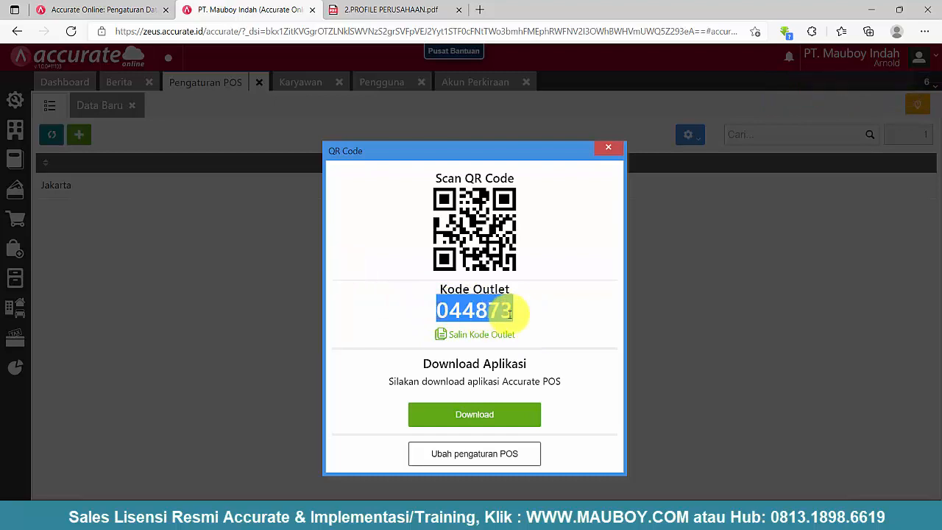
left_click(558, 331)
left_click_drag(439, 311, 505, 311)
left_click(572, 218)
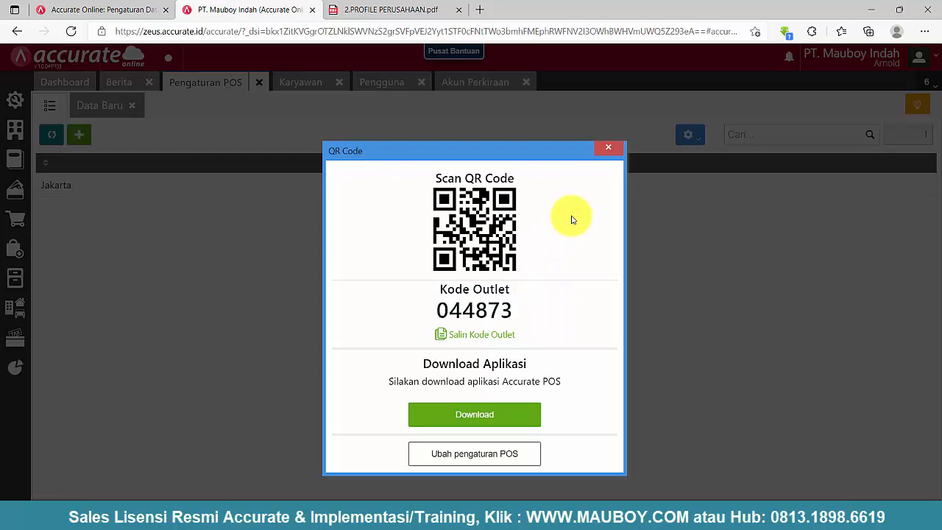
Capture the screen into PicPick and crop the image to the QR Code dialog.
key("Print")
left_click(191, 59)
scroll(360, 212, "down", 2)
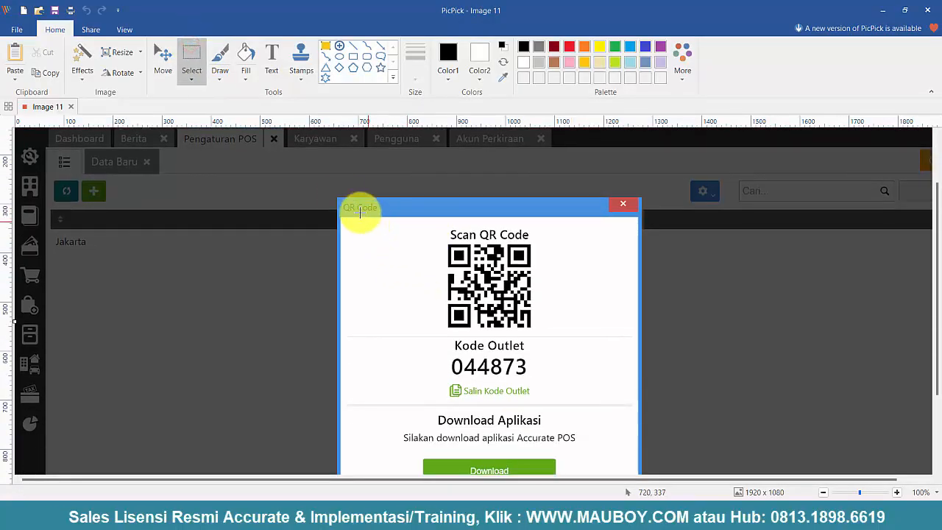
left_click_drag(336, 191, 645, 437)
left_click(40, 56)
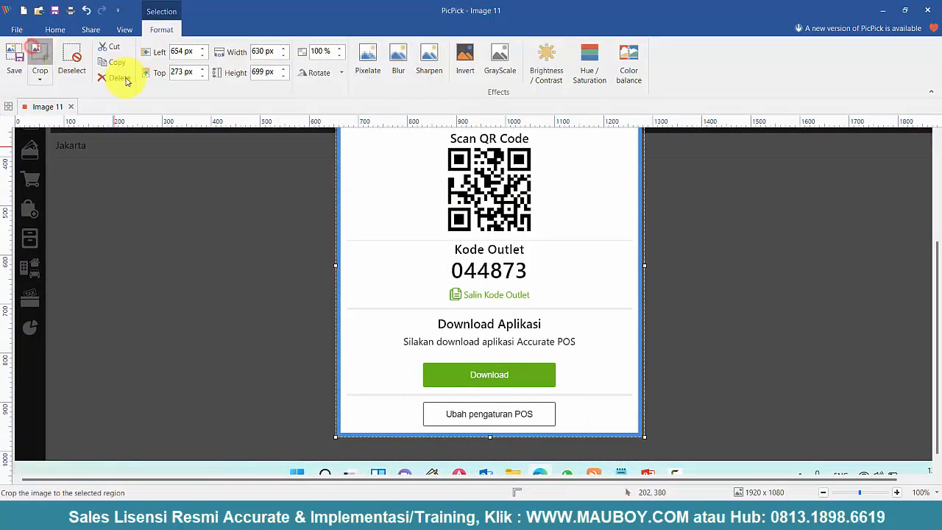
Save the cropped image as the JPEG file KODE OUTLET APOS JAKARTA in the Desktop folder Setup database AOL 2022, and minimize PicPick.
key("ctrl+s")
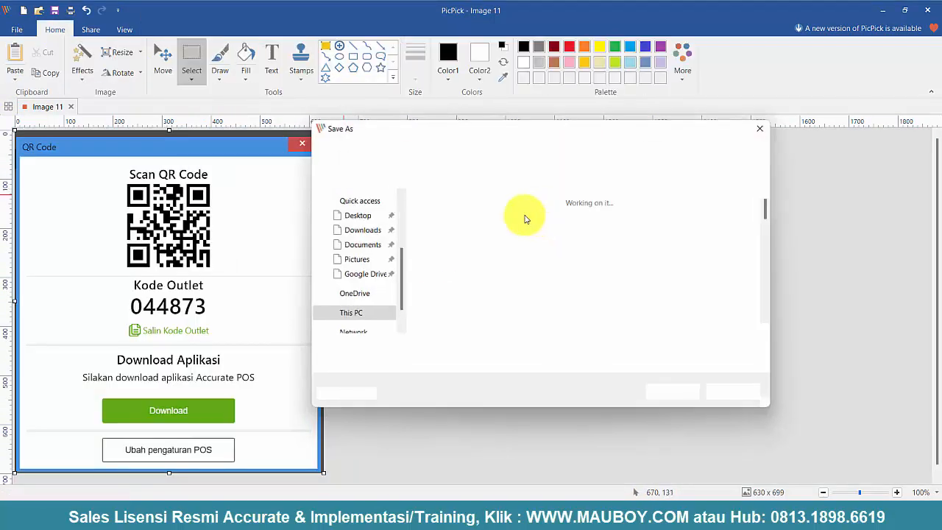
left_click(446, 227)
key("s")
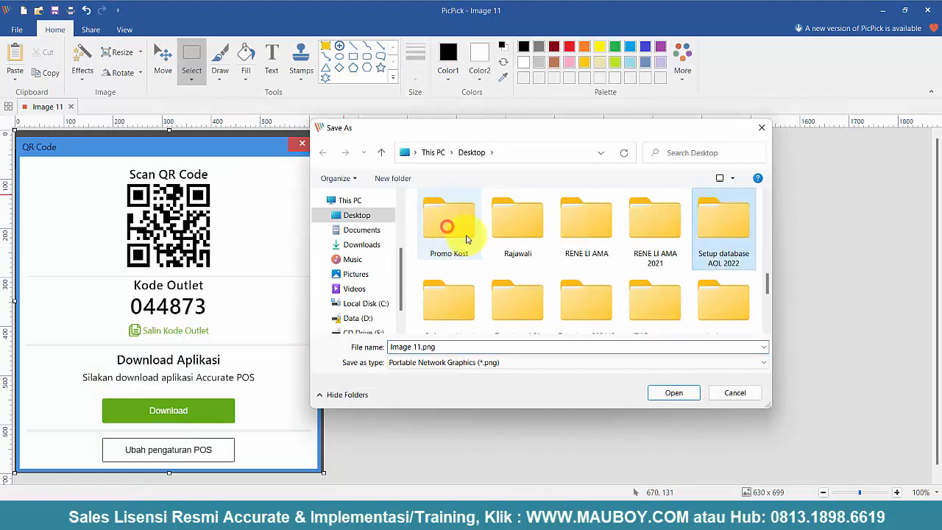
double_click(725, 242)
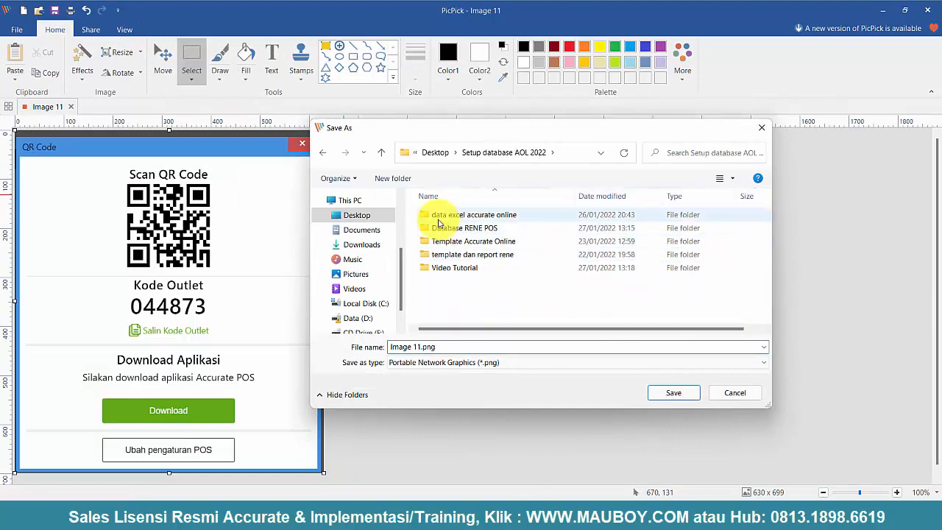
left_click(446, 346)
key("Caps_Lock")
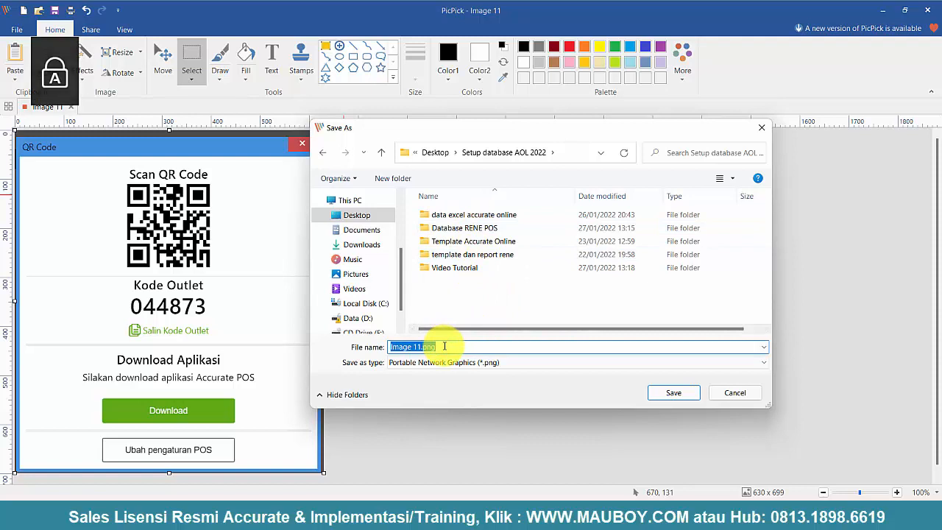
type("KODE")
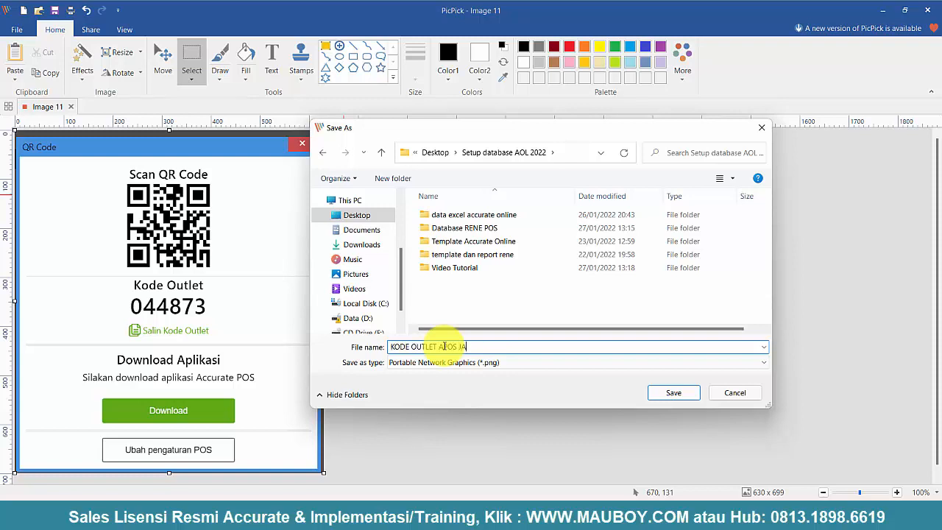
type("OUTLET APOS JAKARTA")
left_click(564, 364)
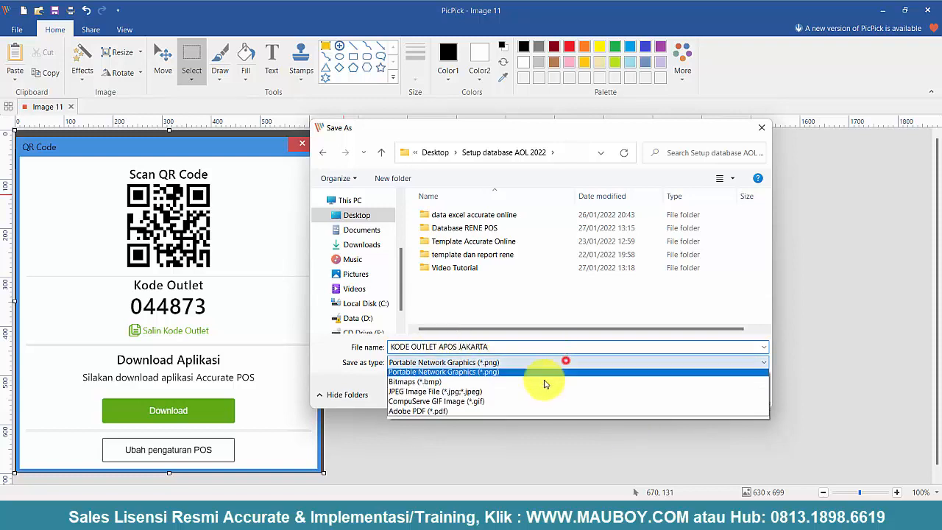
left_click(424, 394)
left_click(675, 394)
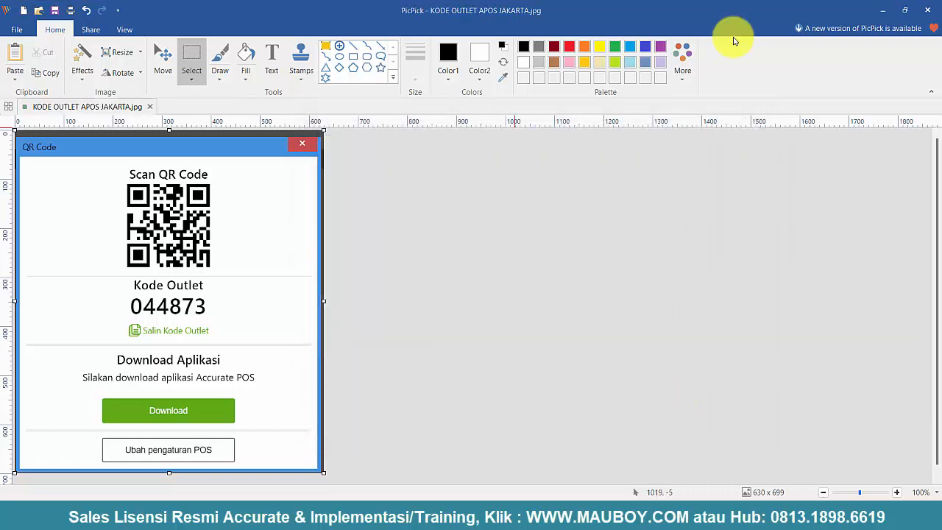
left_click(882, 9)
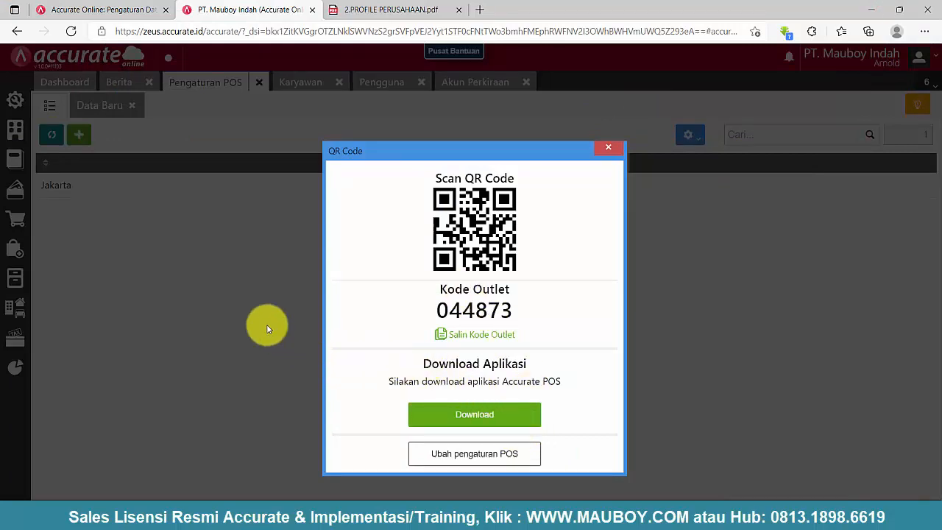
Open the Accurate POS app download page from the QR Code dialog and look over its APK download section.
left_click(484, 417)
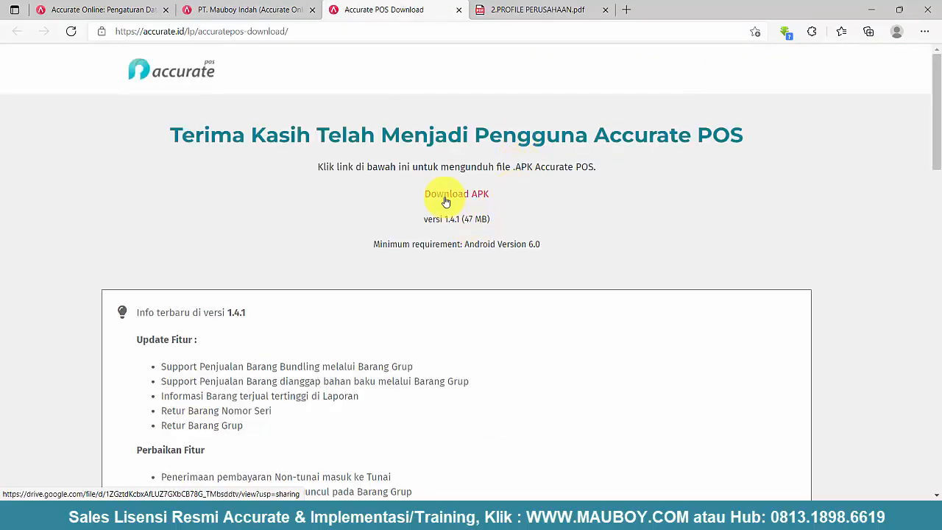
scroll(455, 177, "down", 1)
scroll(464, 163, "up", 1)
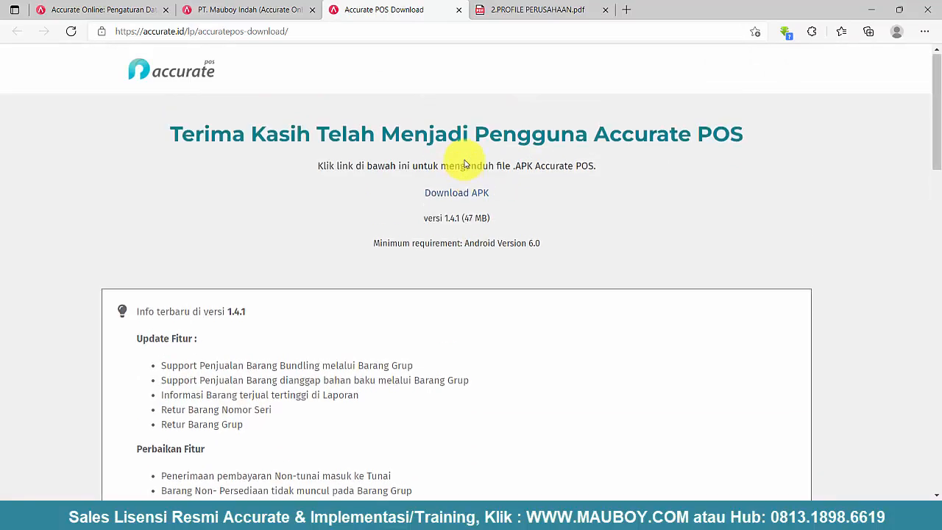
Examine the version 1.4.1 release notes, covering the feature updates, the fixes and the list of other Accurate POS features.
scroll(224, 308, "down", 1)
left_click_drag(214, 243, 245, 282)
left_click_drag(184, 298, 409, 302)
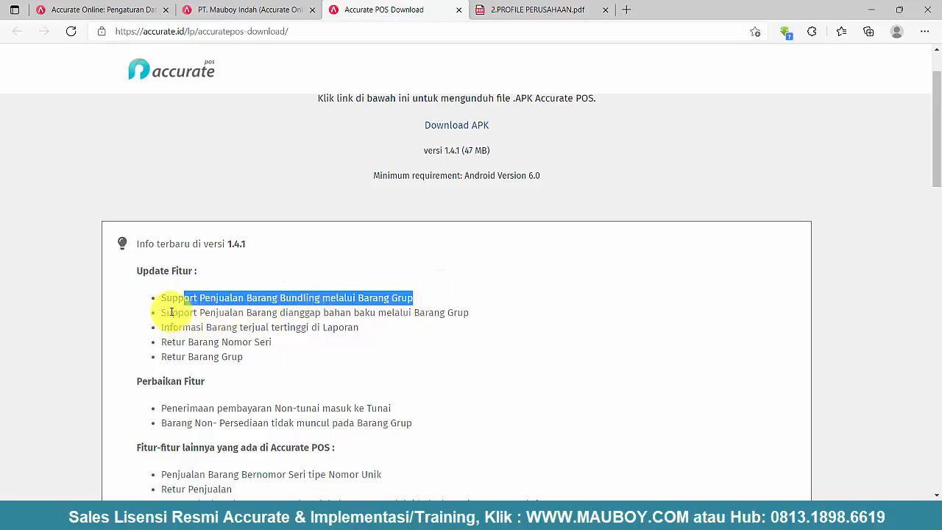
left_click_drag(168, 312, 254, 359)
left_click(165, 357)
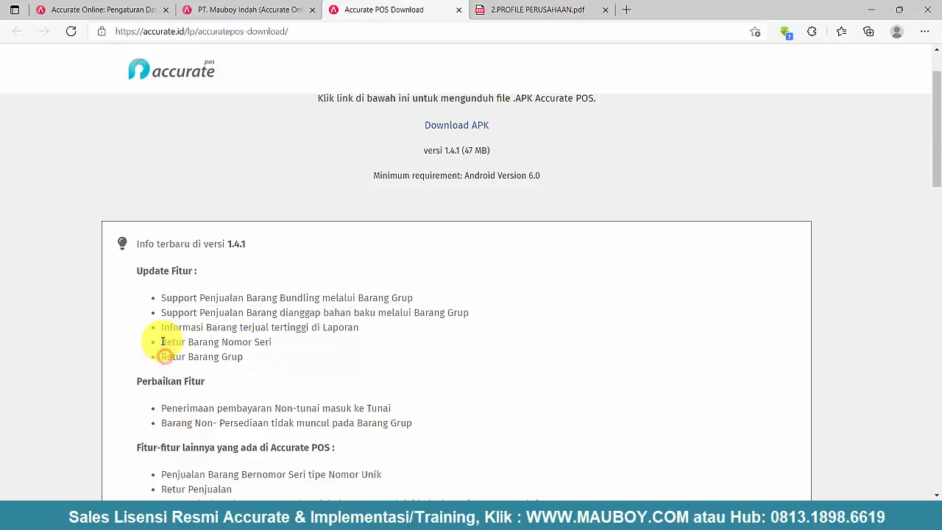
scroll(162, 400, "down", 1)
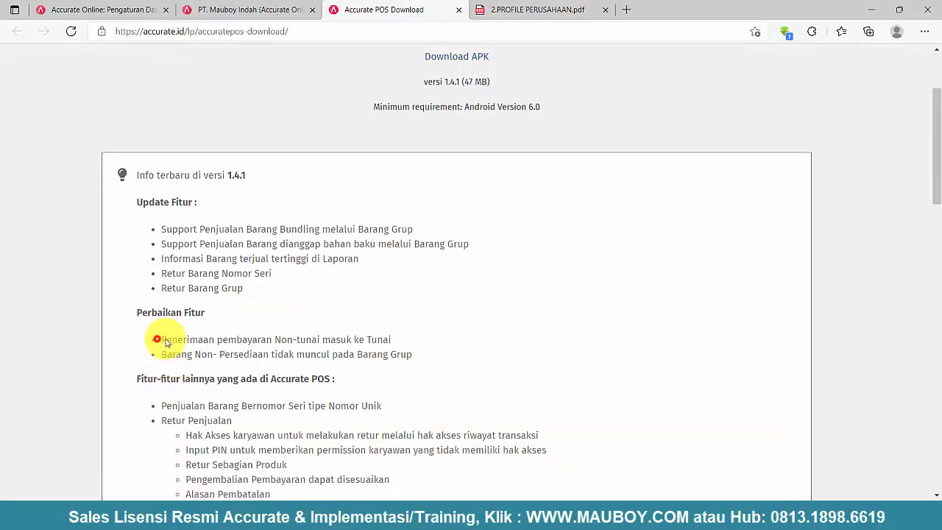
left_click_drag(164, 341, 412, 351)
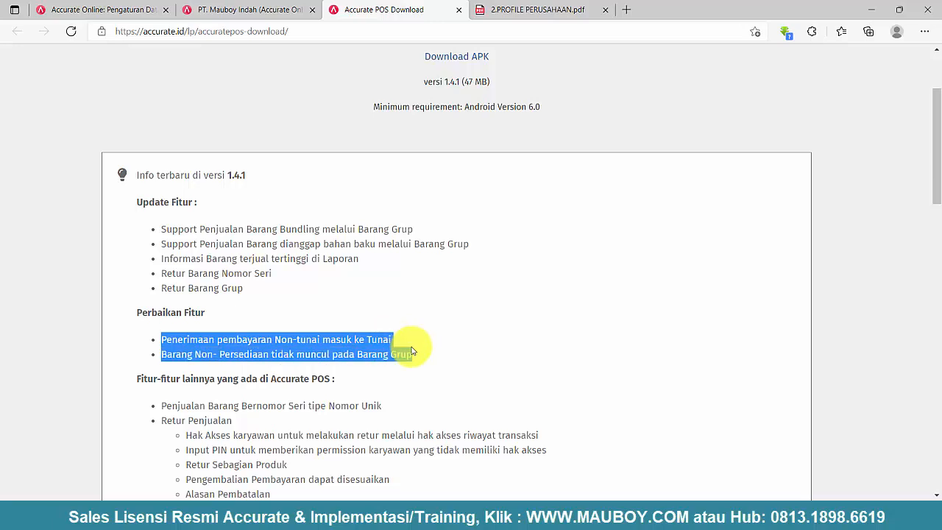
left_click(242, 344)
scroll(242, 346, "down", 1)
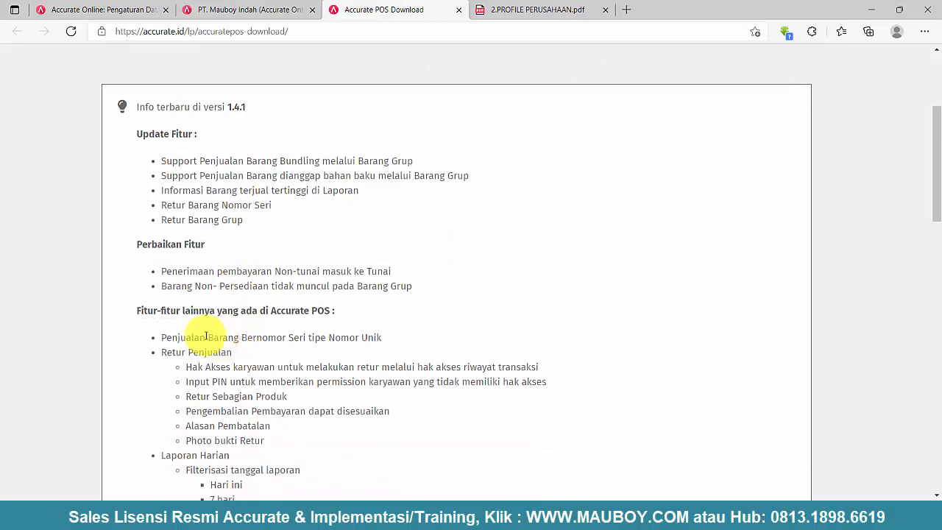
scroll(205, 337, "down", 6)
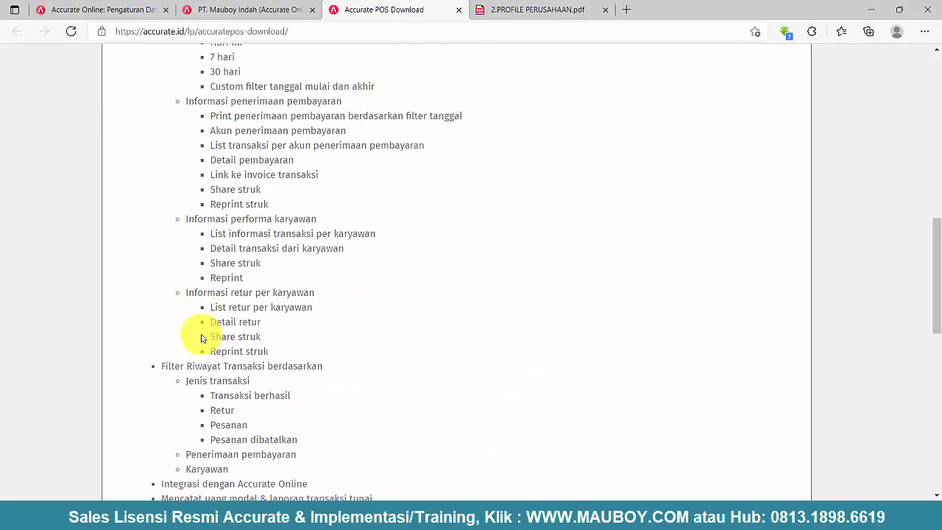
scroll(202, 338, "down", 8)
scroll(202, 338, "up", 15)
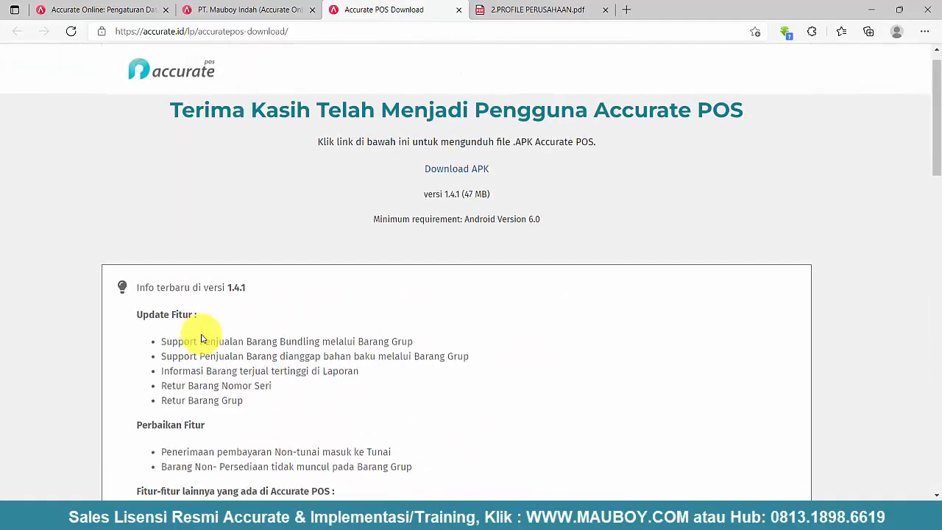
Open the Accurate POS APK on Google Drive and download accurate_pos_v.1.4.1.apk despite the virus scan warning.
left_click(457, 194)
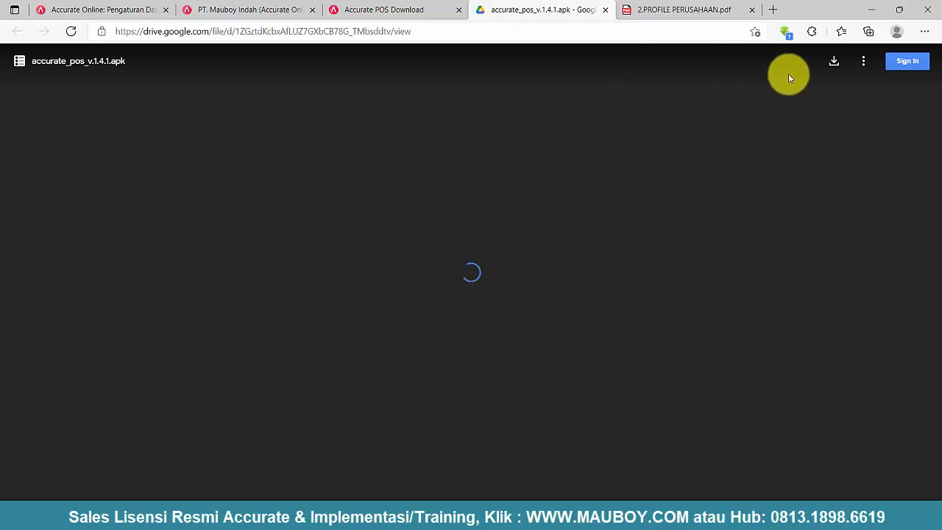
left_click(835, 69)
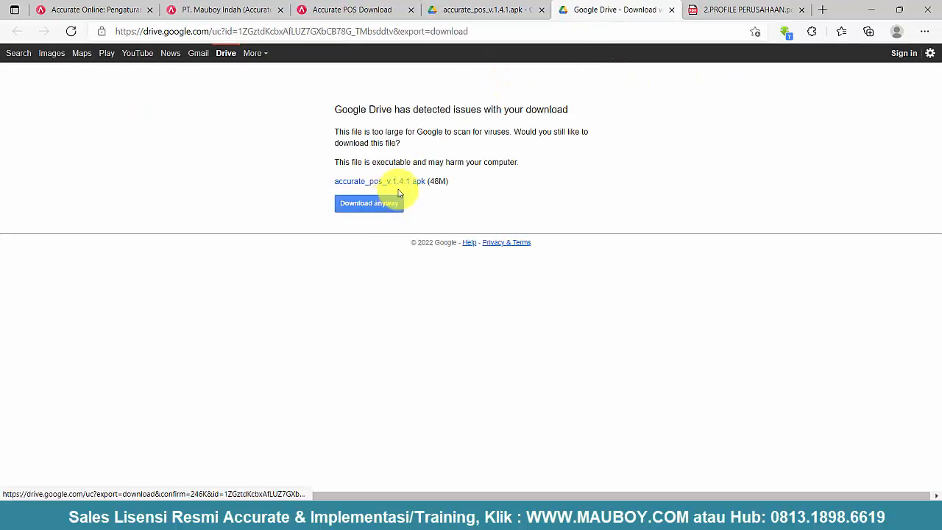
left_click_drag(463, 176, 430, 182)
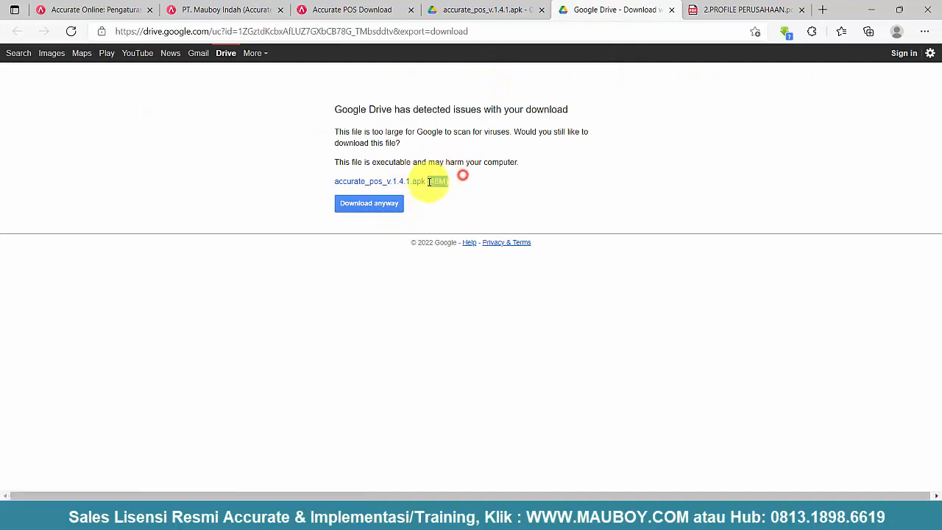
left_click(376, 206)
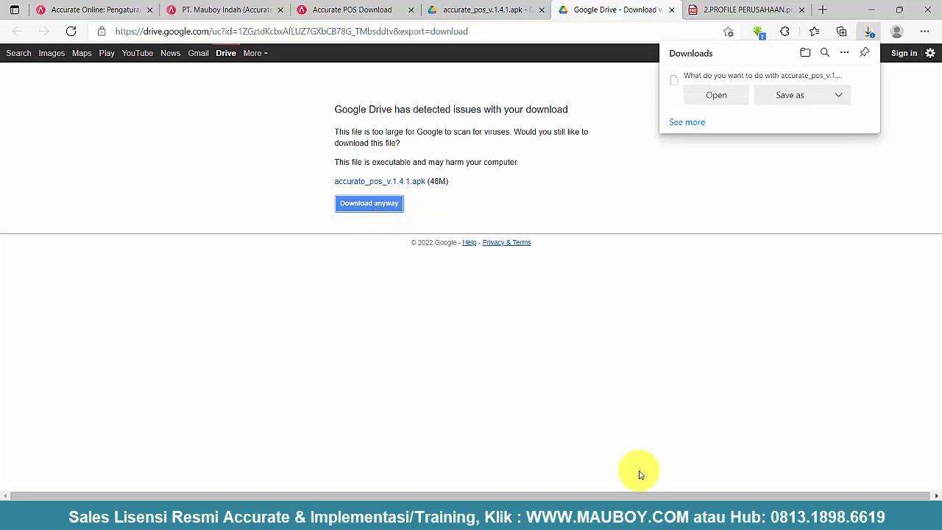
Save the download as accurate_pos_v.1.4.1.apk in the Desktop folder Setup database AOL 2022.
left_click(788, 97)
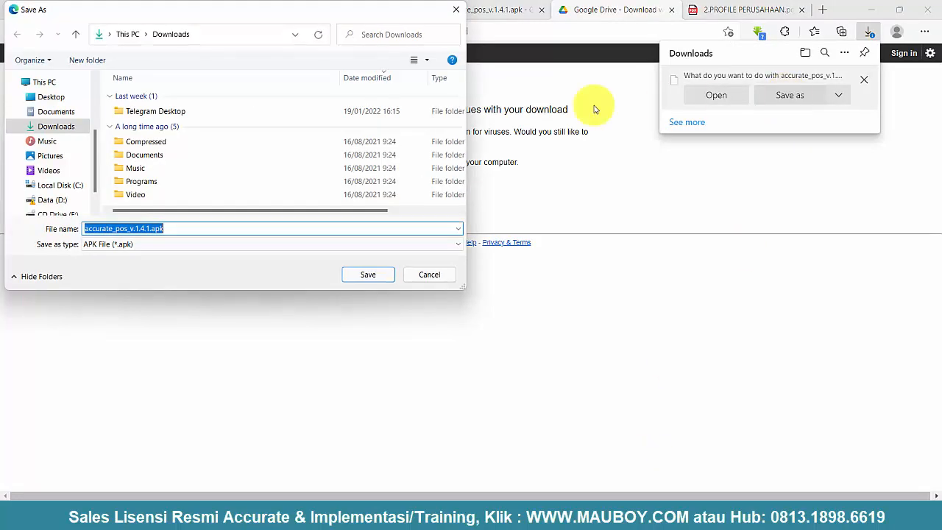
left_click(51, 97)
left_click(223, 121)
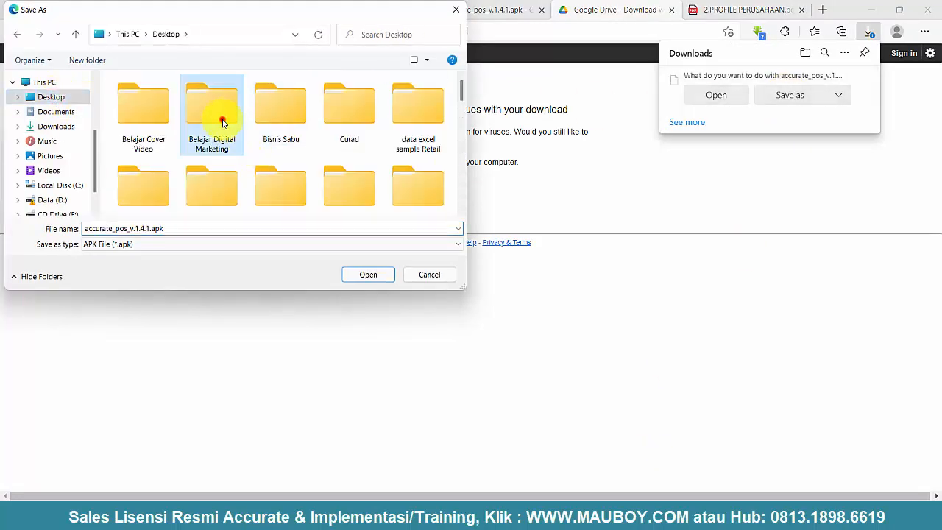
scroll(225, 122, "down", 5)
double_click(419, 112)
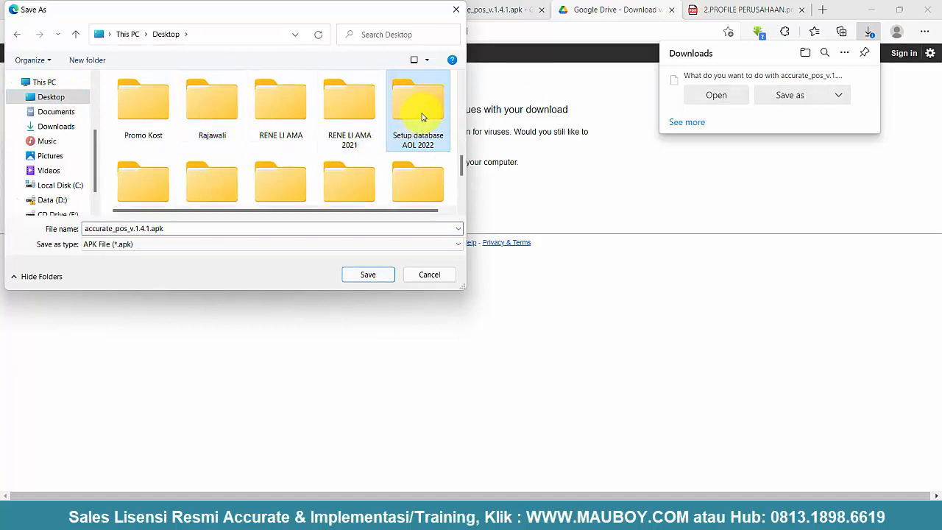
double_click(182, 226)
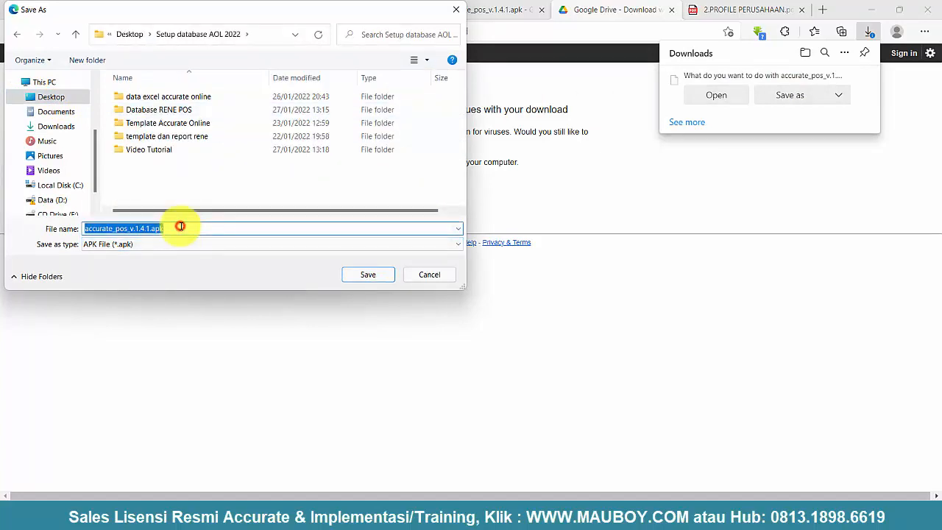
left_click(371, 274)
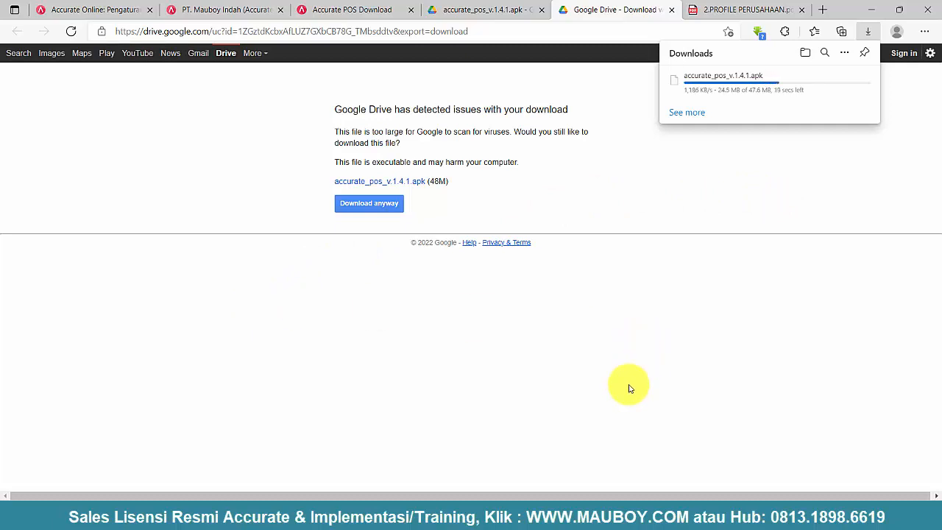
Switch to PicPick, close it with the outlet code image, and check the APK in the browser's download list.
left_click(669, 502)
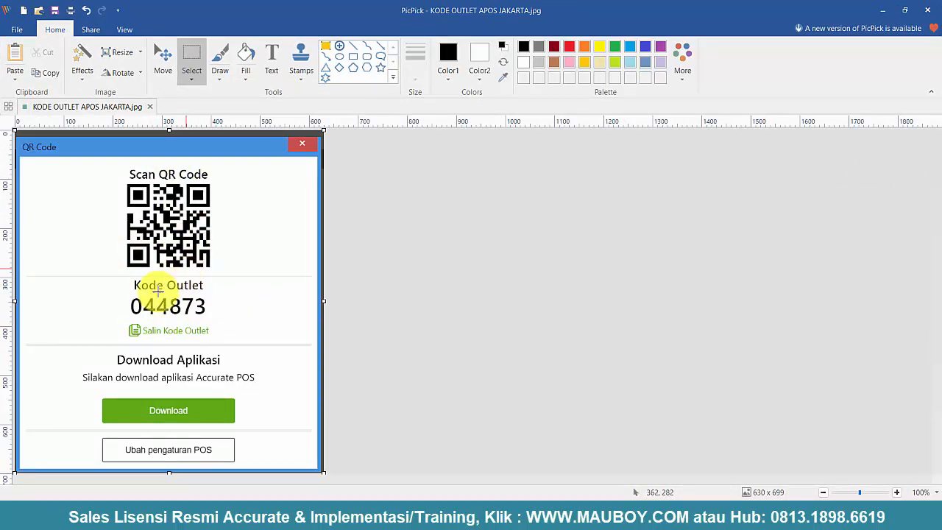
left_click(929, 11)
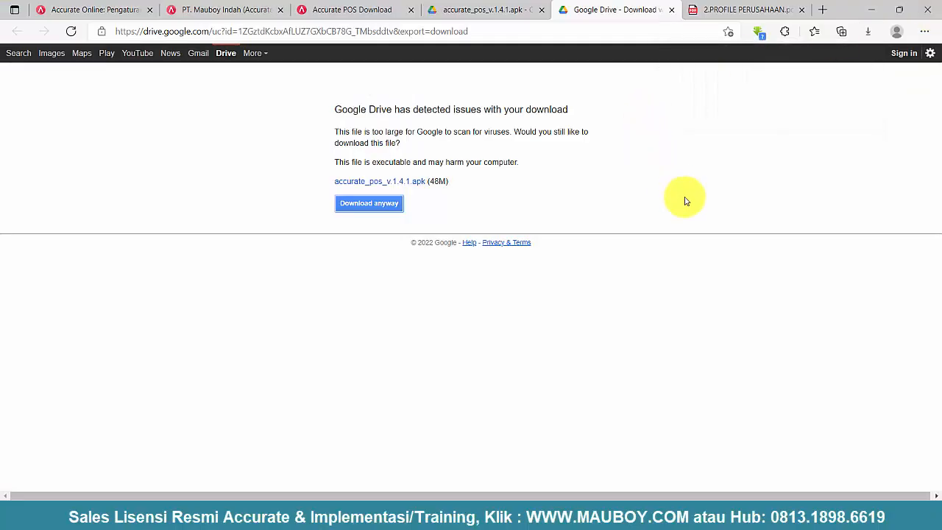
left_click(866, 33)
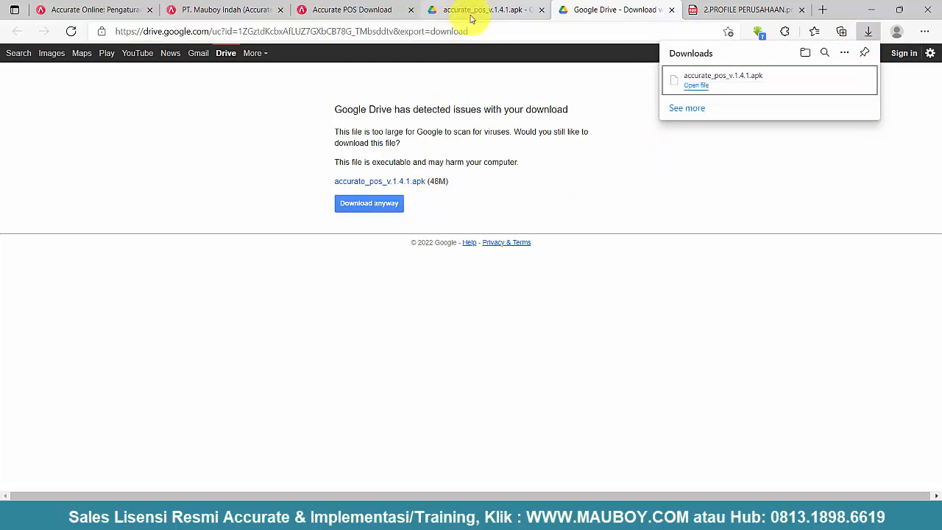
Return to the Accurate Online page of PT. Mauboy Indah and close the QR Code dialog.
left_click(344, 13)
left_click(228, 9)
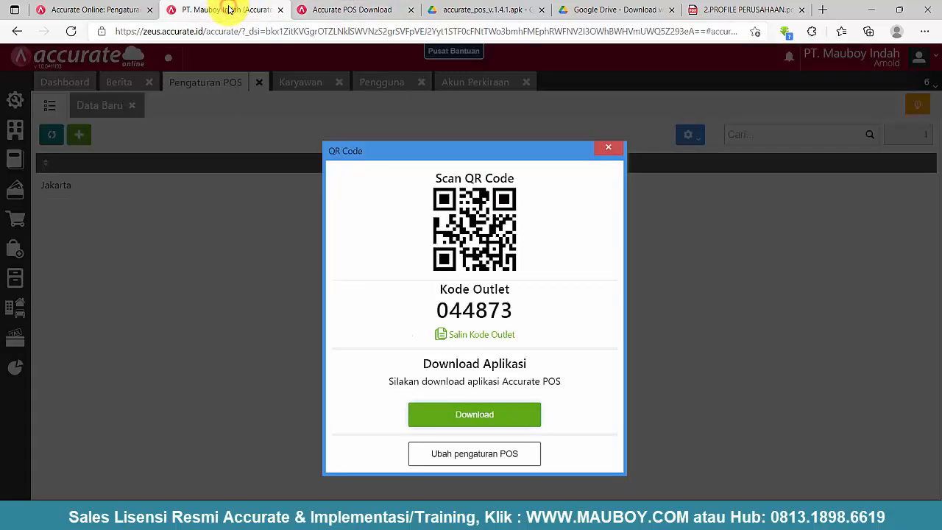
left_click(608, 153)
Load YouTube in the browser tab of the Google Drive APK file and search for MAUBOY ACCURATE.
left_click(464, 10)
left_click(429, 37)
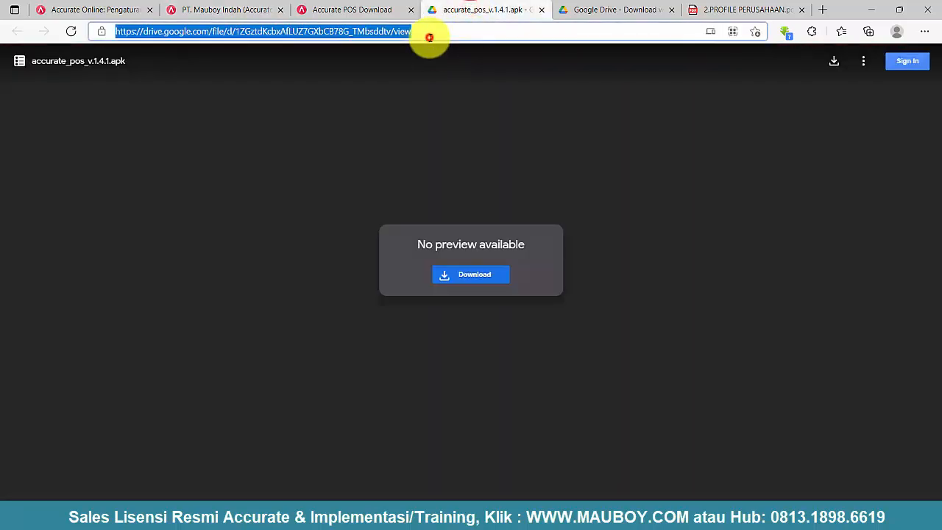
type("youtu")
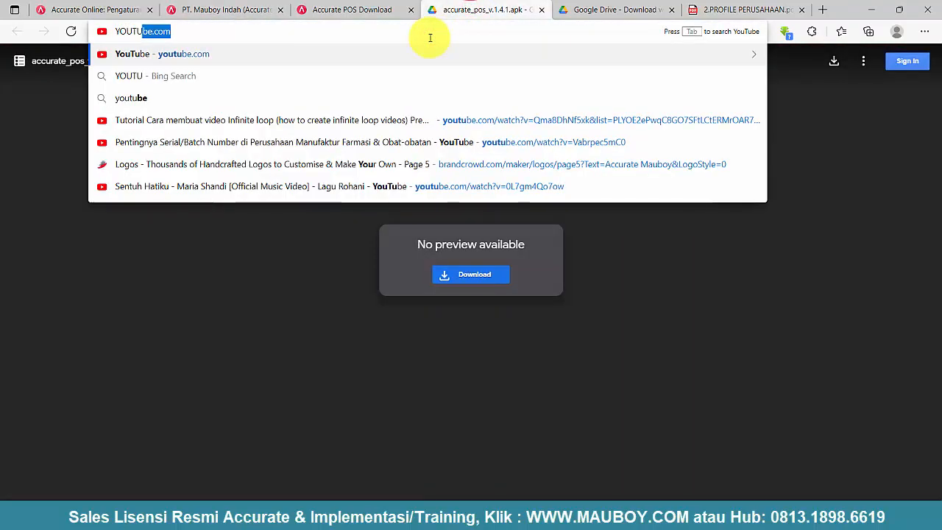
key("Return")
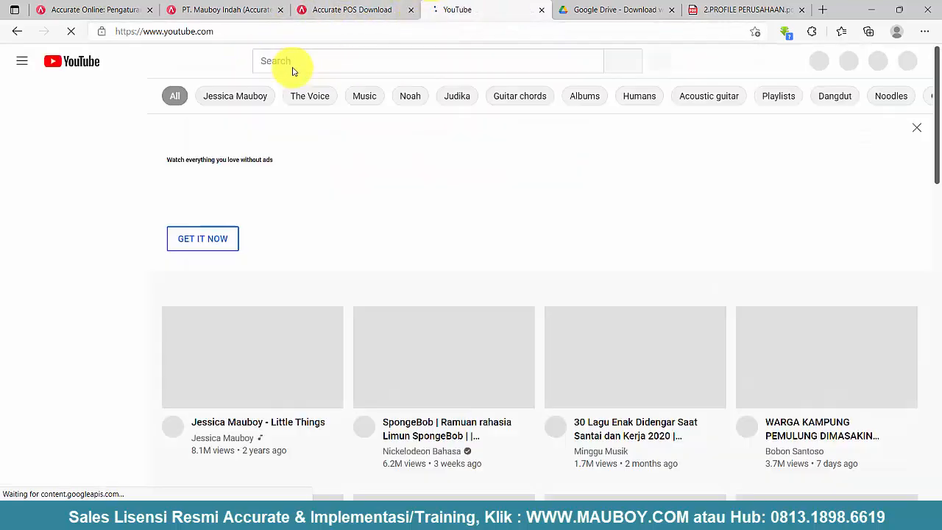
left_click(300, 63)
type("MAUBOY")
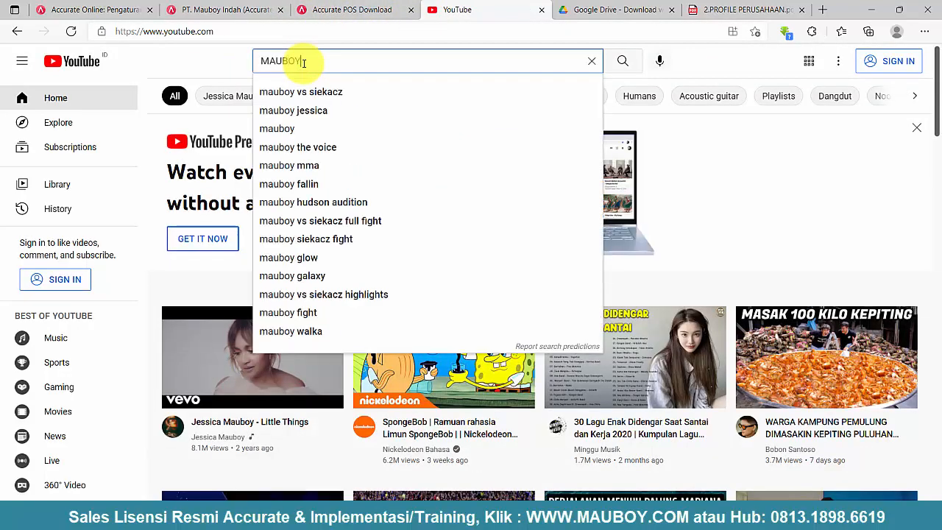
type(" A")
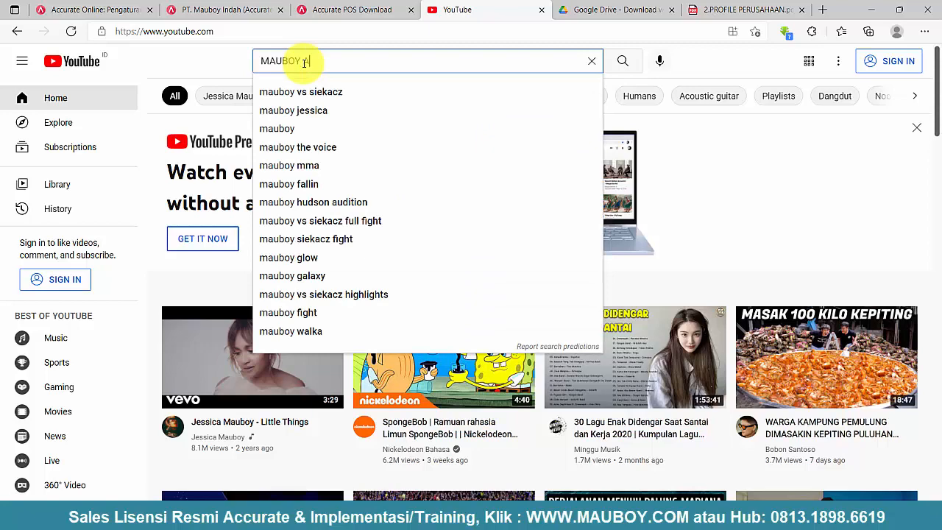
type("CCURATE")
key("Return")
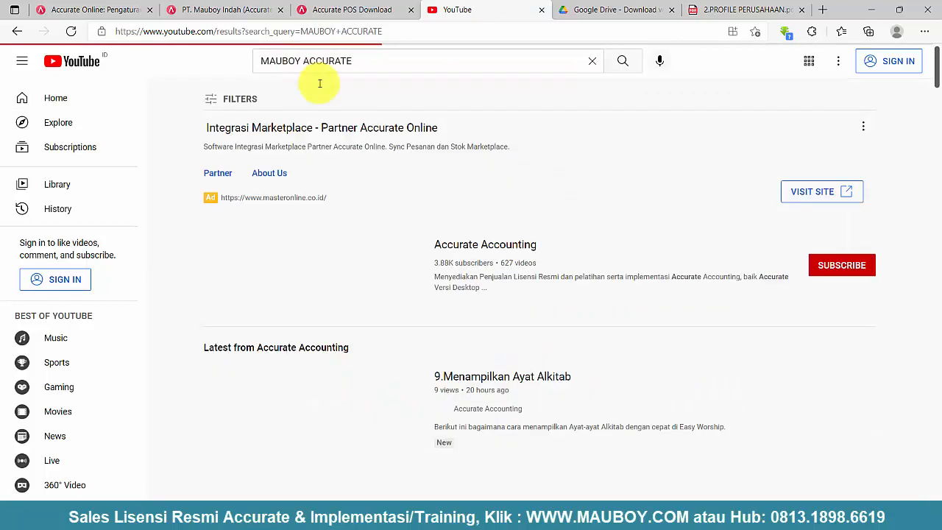
Open the Accurate Accounting channel's playlists and view the full Accurate POS playlist.
left_click(476, 253)
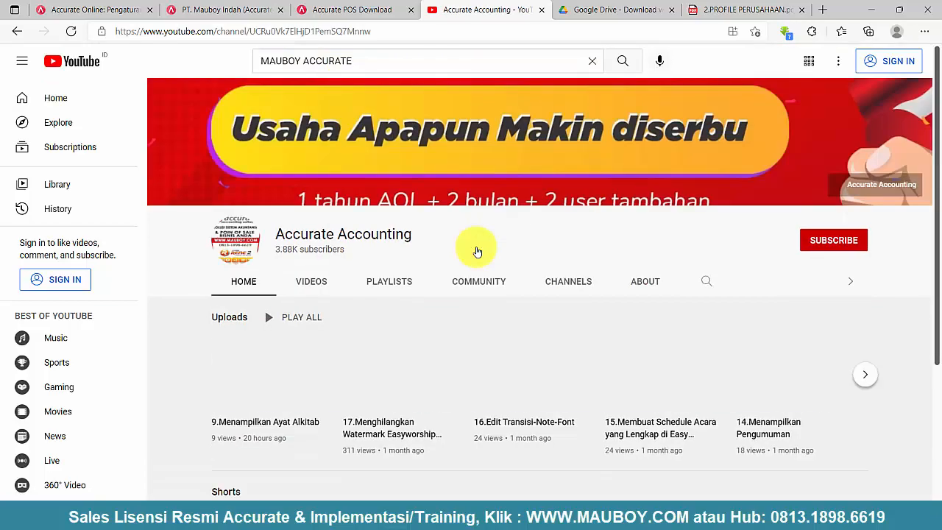
left_click(397, 289)
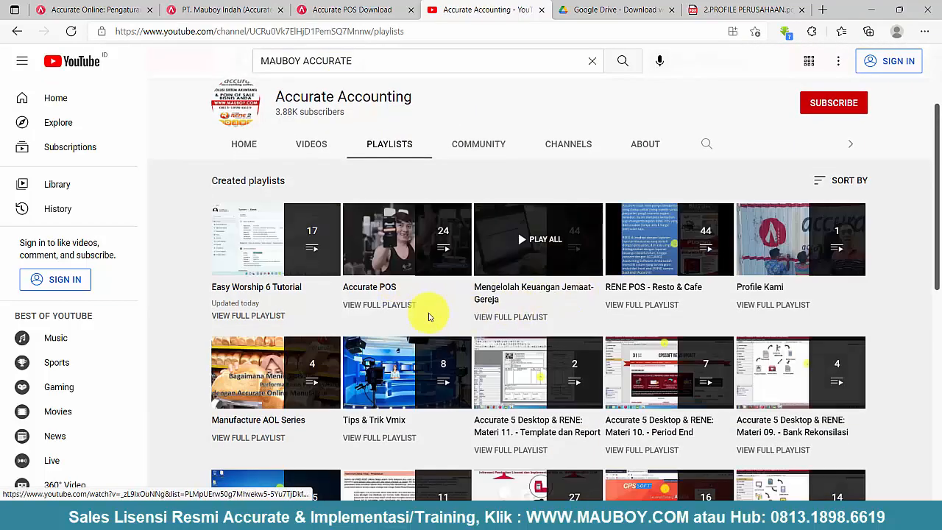
scroll(532, 143, "down", 2)
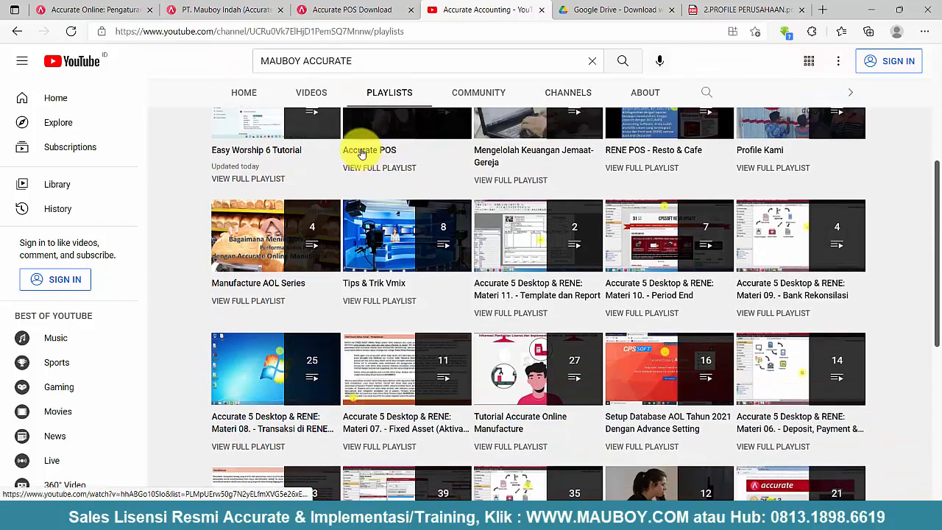
left_click(378, 175)
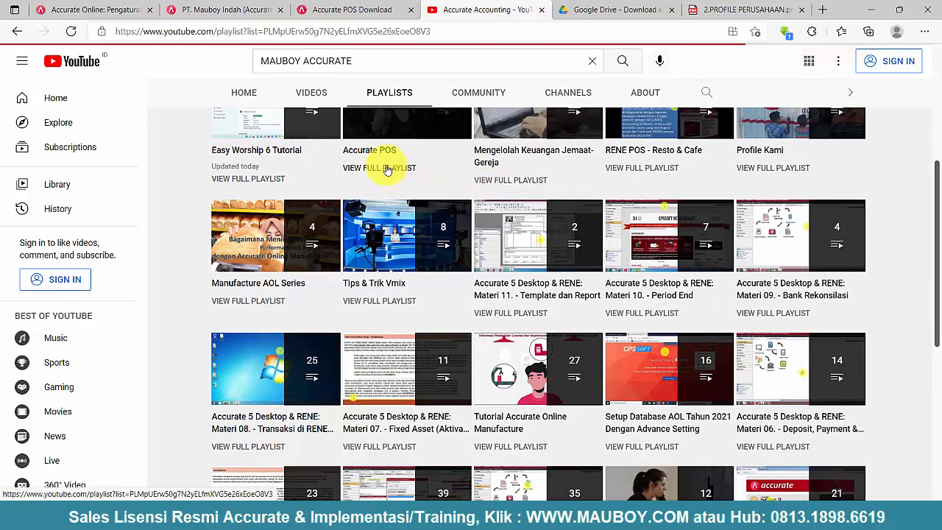
scroll(390, 172, "up", 2)
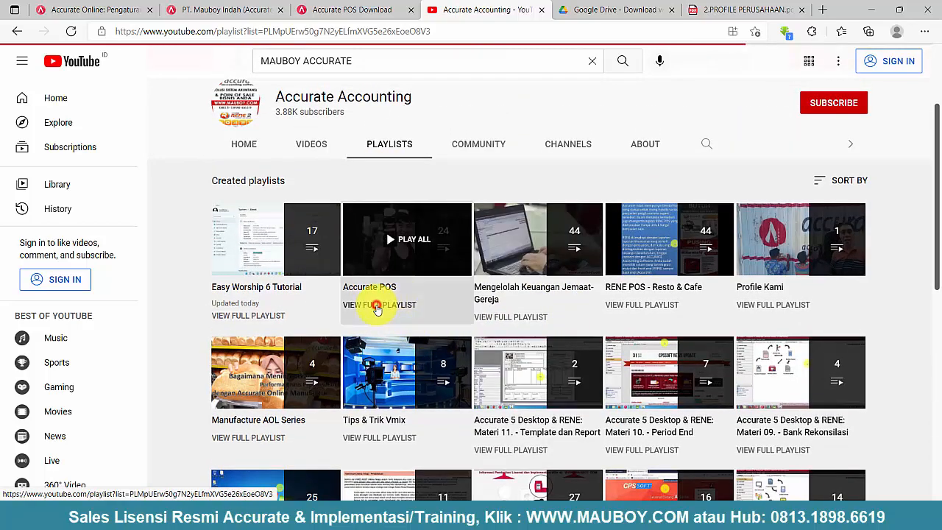
scroll(375, 307, "down", 1)
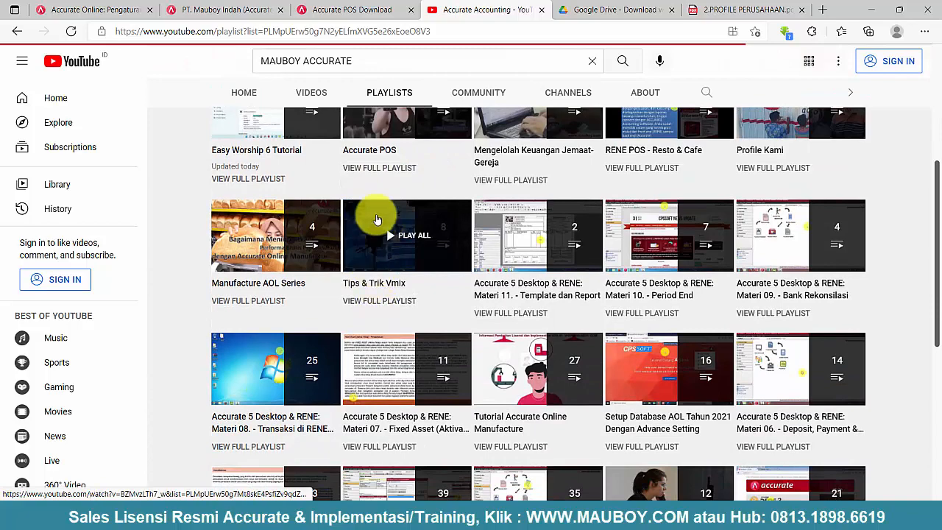
scroll(401, 215, "up", 2)
left_click(362, 372)
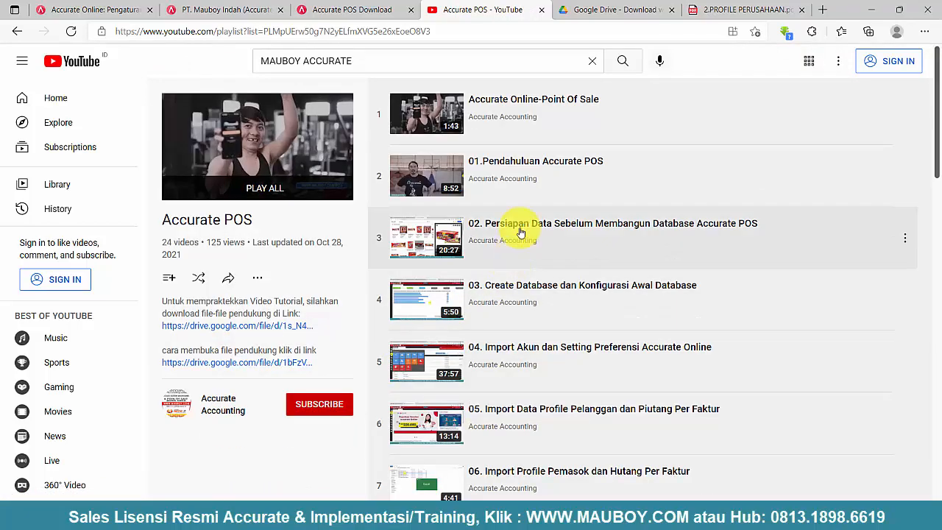
Look through the Accurate POS playlist's tutorial videos from the first to the last entry and return to its beginning.
scroll(550, 252, "down", 2)
scroll(551, 252, "down", 6)
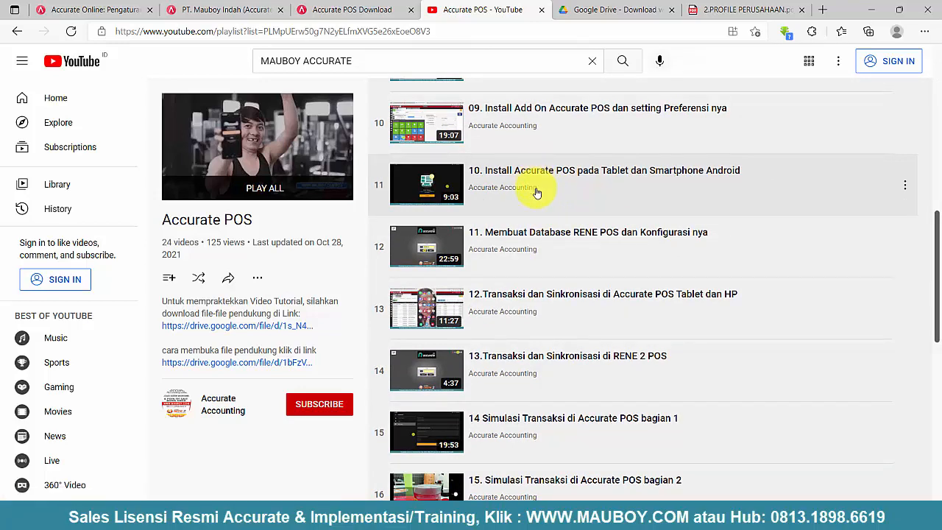
scroll(574, 264, "down", 2)
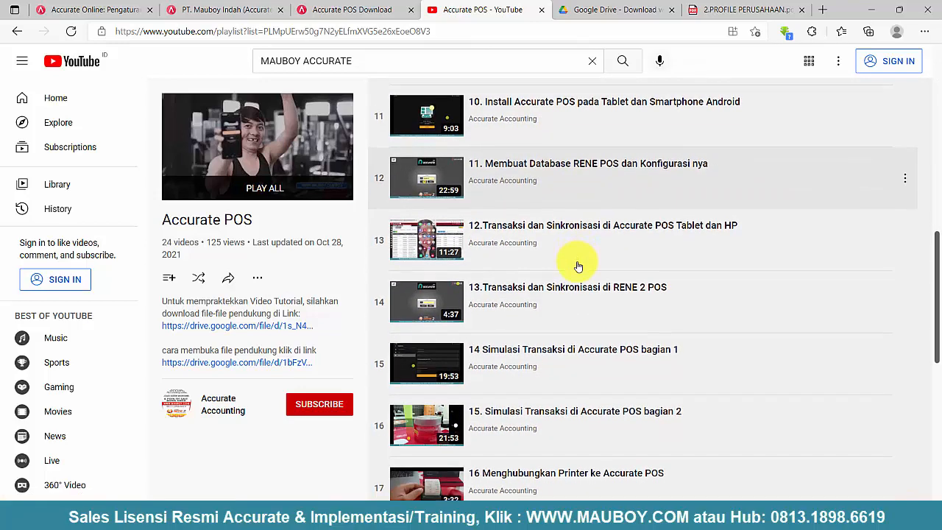
scroll(578, 266, "down", 2)
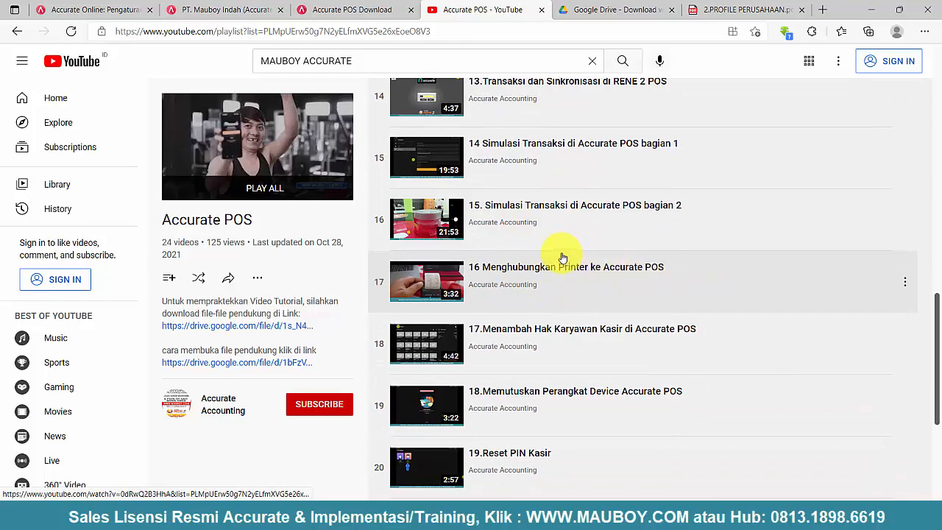
scroll(530, 227, "up", 1)
scroll(530, 227, "down", 2)
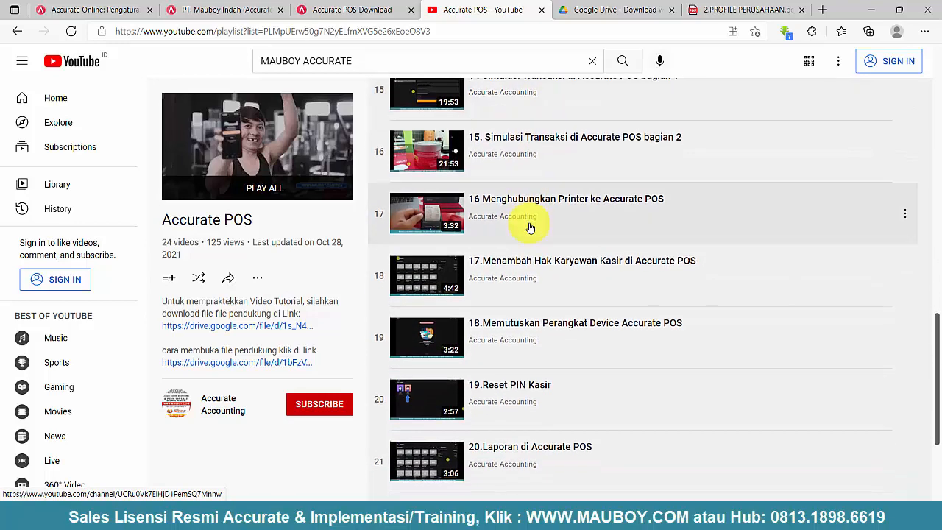
scroll(530, 227, "down", 1)
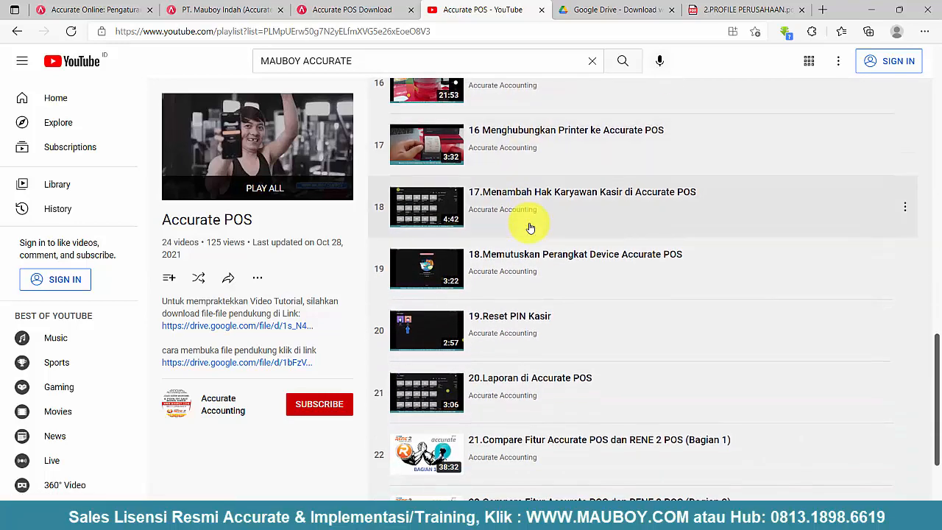
scroll(530, 228, "down", 2)
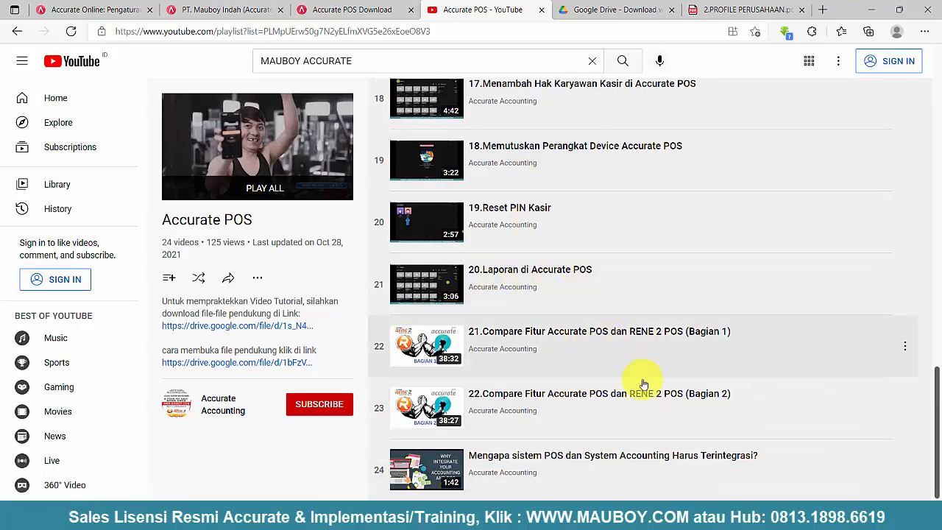
scroll(545, 361, "up", 1)
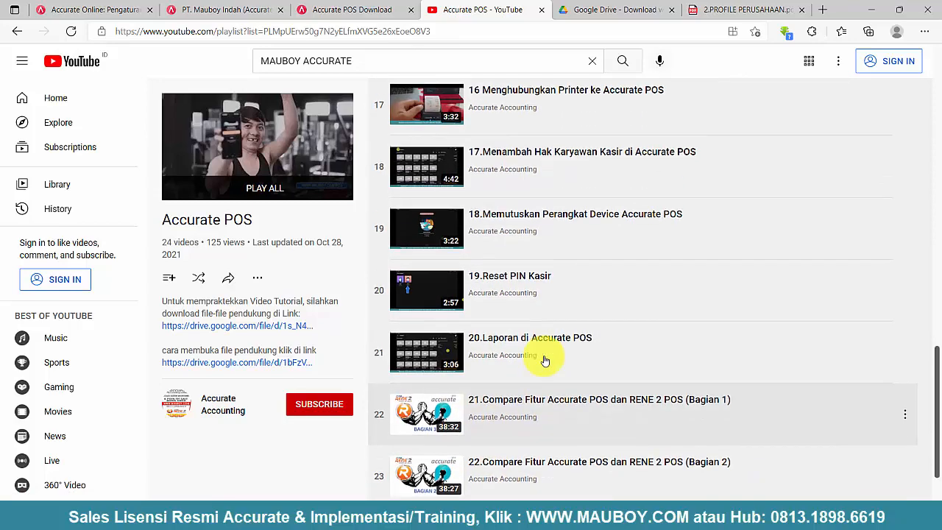
scroll(545, 361, "up", 5)
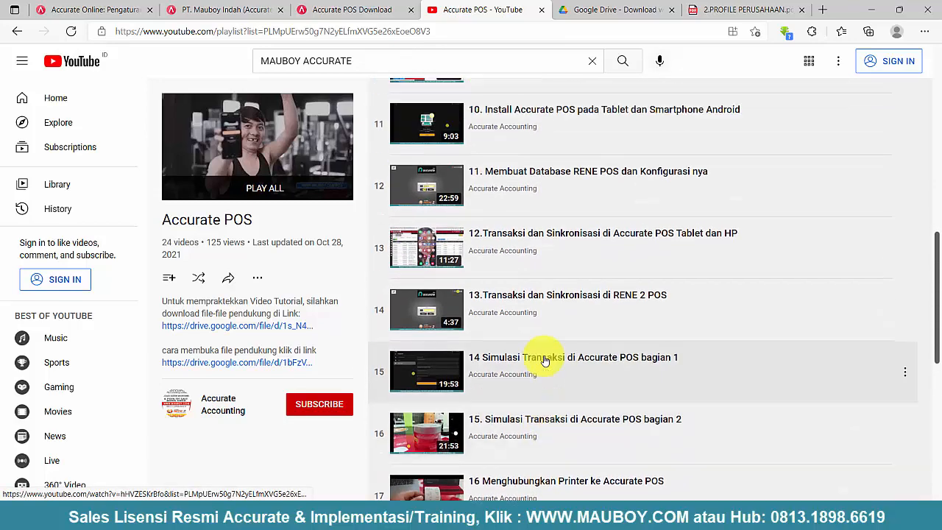
scroll(545, 361, "up", 8)
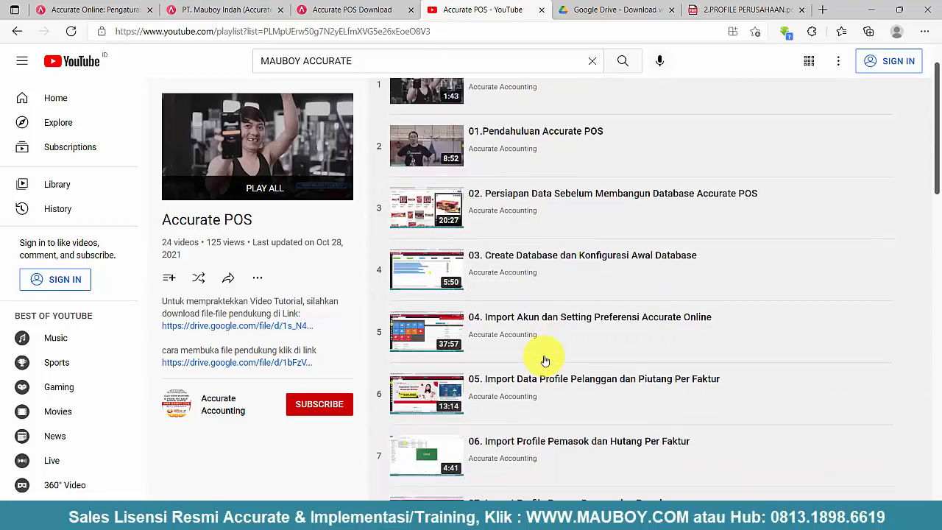
scroll(544, 361, "up", 1)
left_click(631, 9)
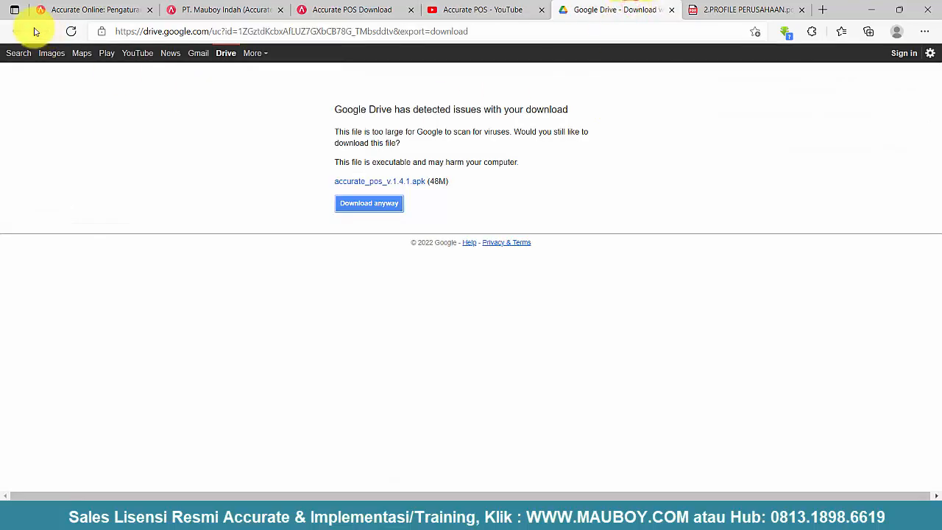
left_click(473, 9)
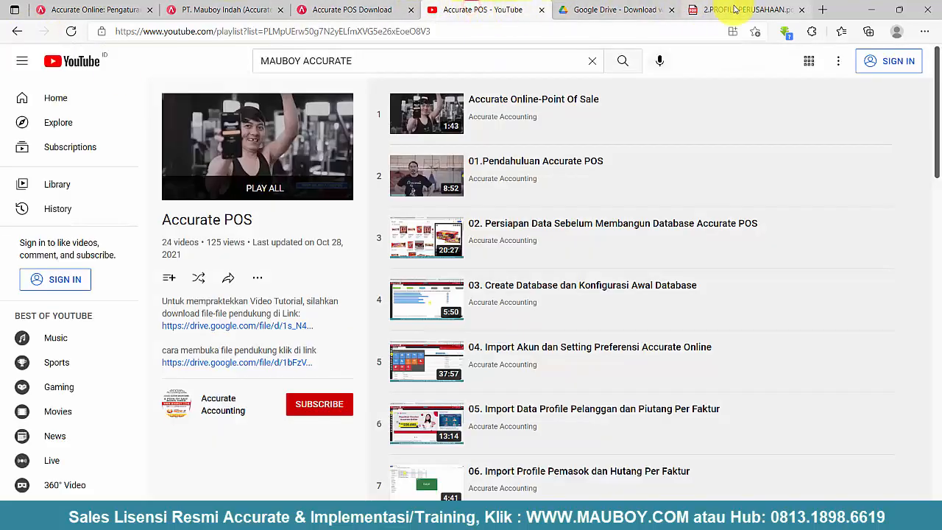
left_click(631, 9)
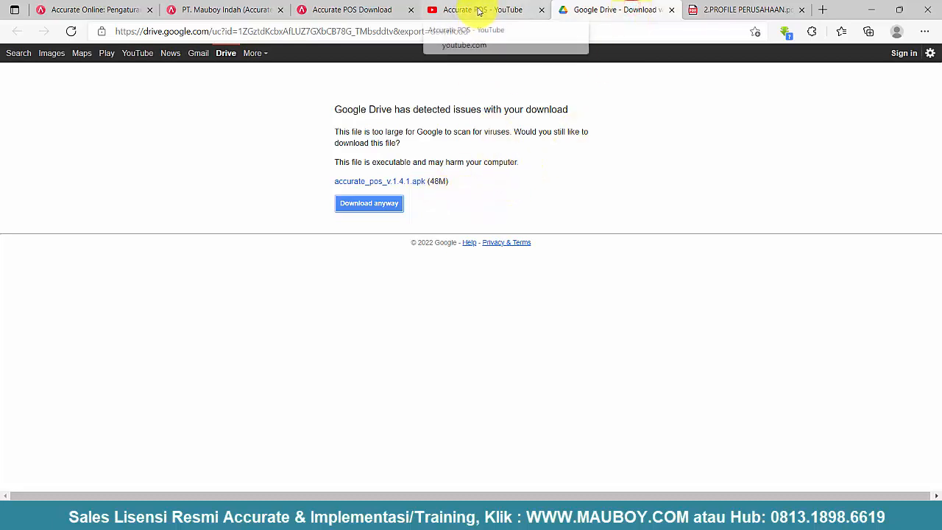
left_click(684, 394)
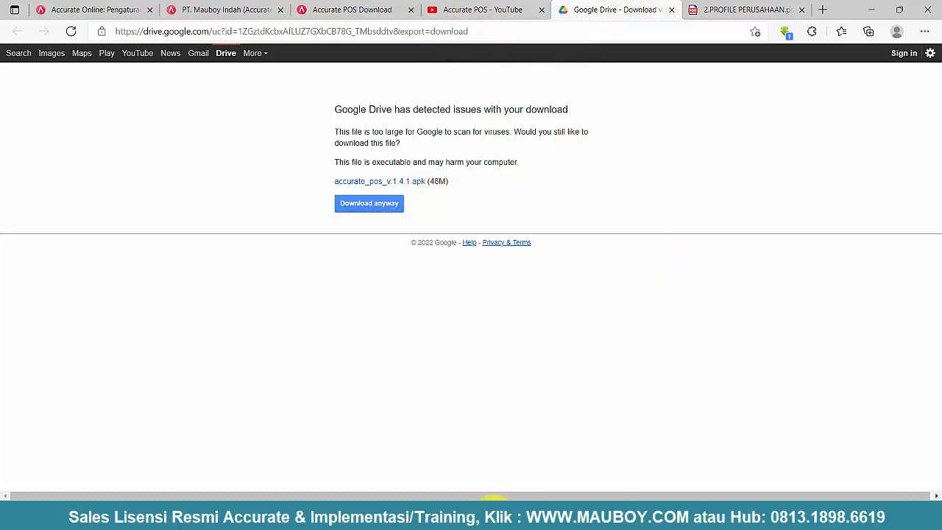
Switch to File Explorer, open the Setup database AOL 2022 folder on the Desktop, and widen its Name column.
left_click(494, 519)
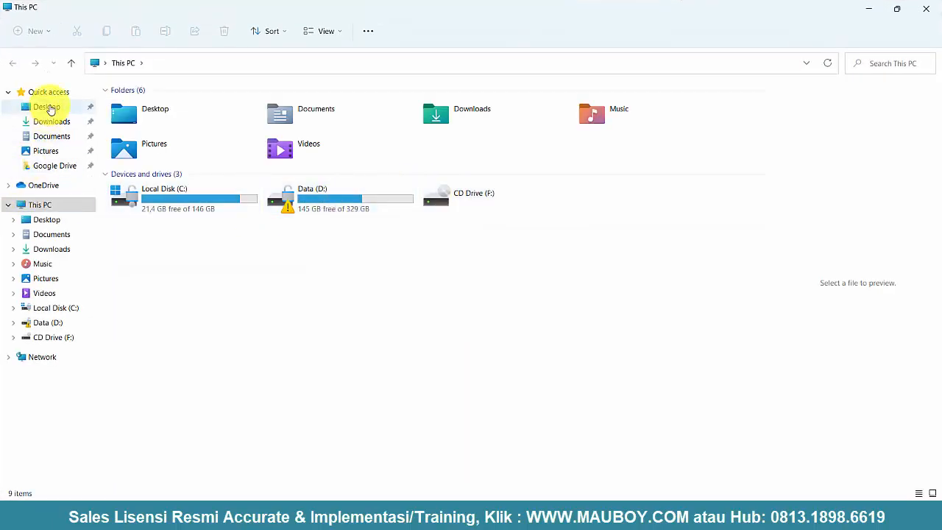
left_click(47, 107)
left_click(411, 187)
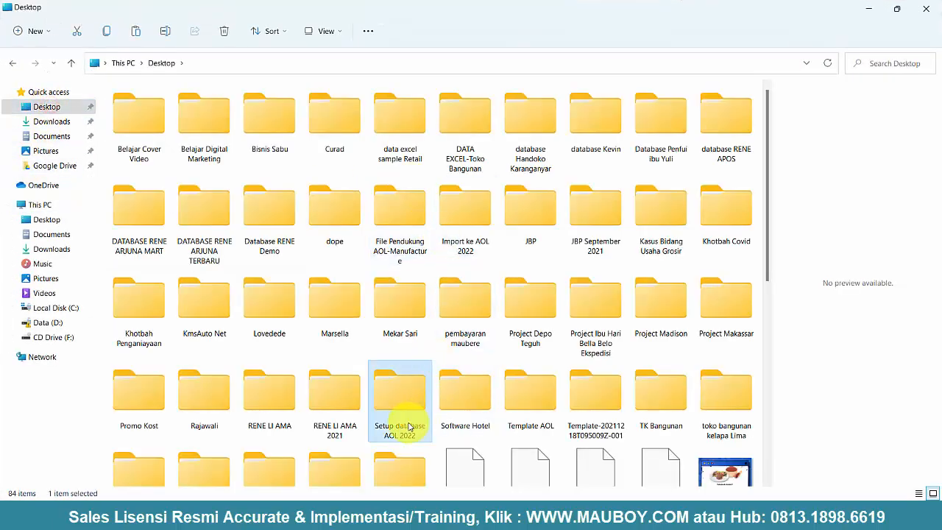
double_click(404, 409)
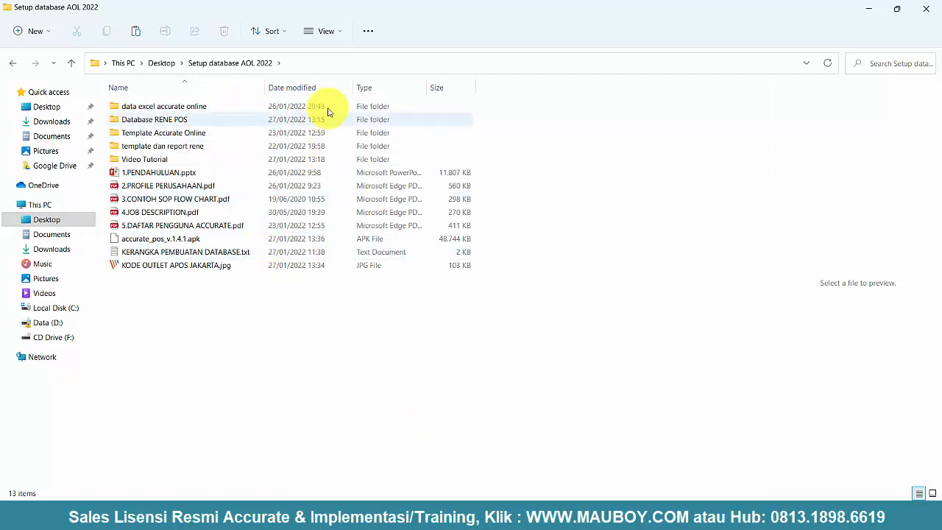
left_click_drag(284, 88, 353, 88)
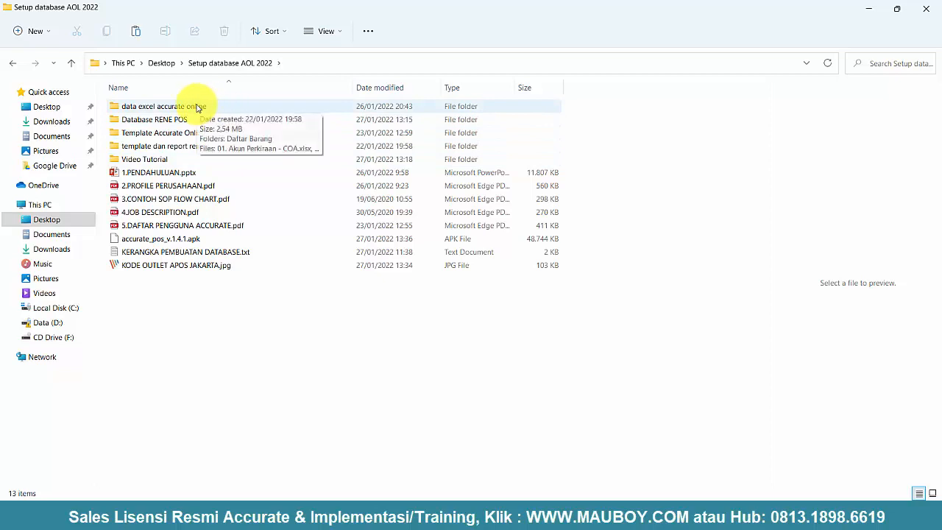
Review the supporting documents and subfolders in Setup database AOL 2022, including the Excel data, RENE POS database, template and Video Tutorial folders.
left_click(168, 120)
left_click(187, 251)
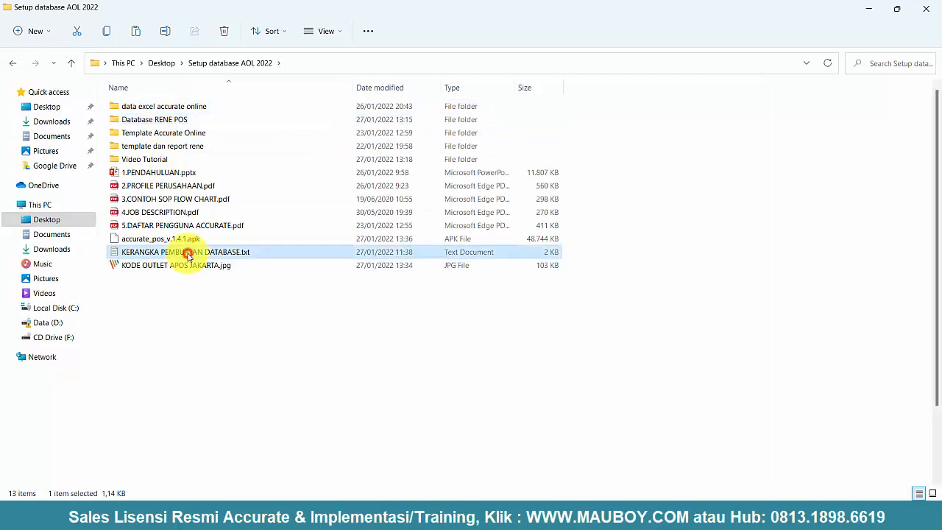
left_click(163, 225)
left_click(164, 212)
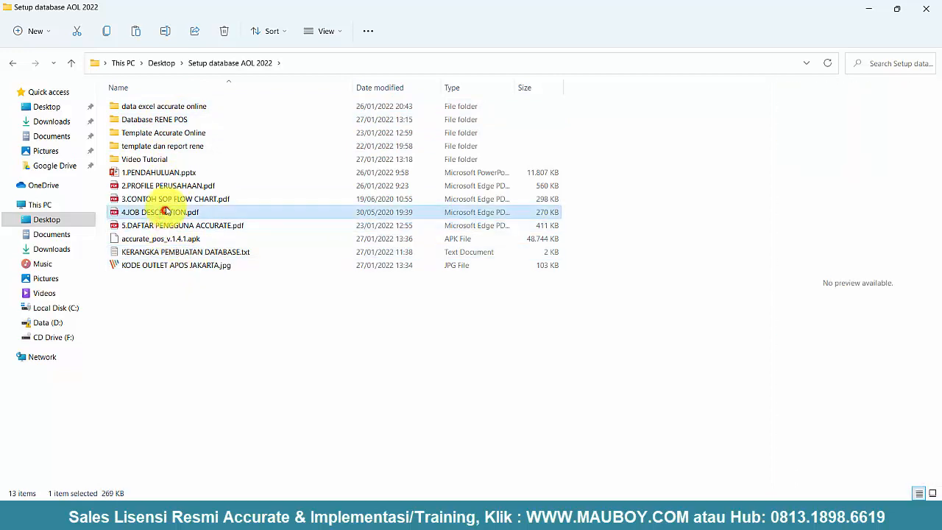
left_click(165, 199)
left_click(166, 160)
left_click(155, 145)
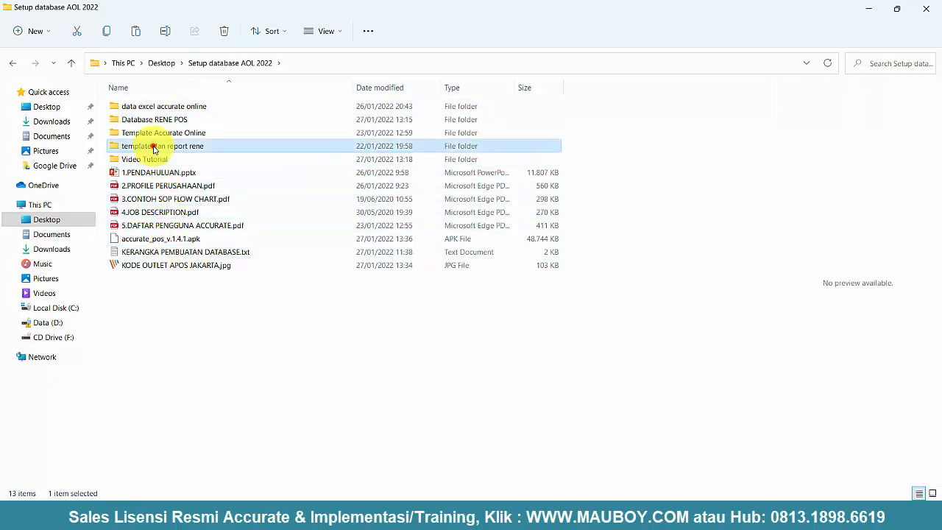
left_click(156, 133)
left_click(154, 120)
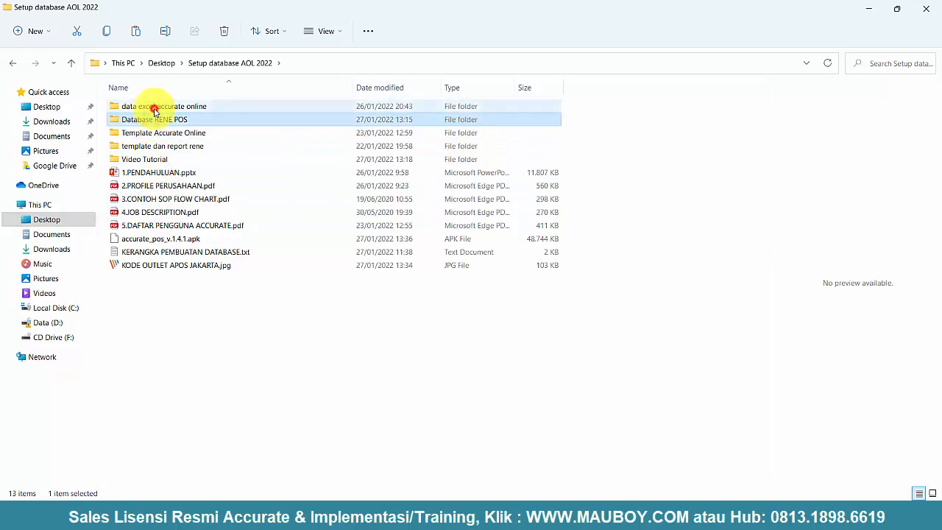
left_click(156, 108)
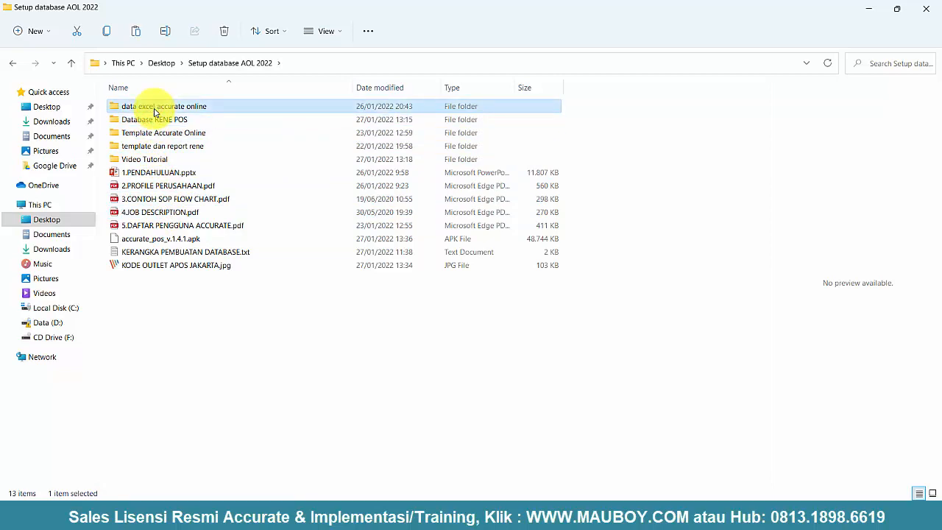
left_click(157, 120)
left_click(152, 107)
left_click(163, 121)
left_click(172, 134)
left_click(171, 146)
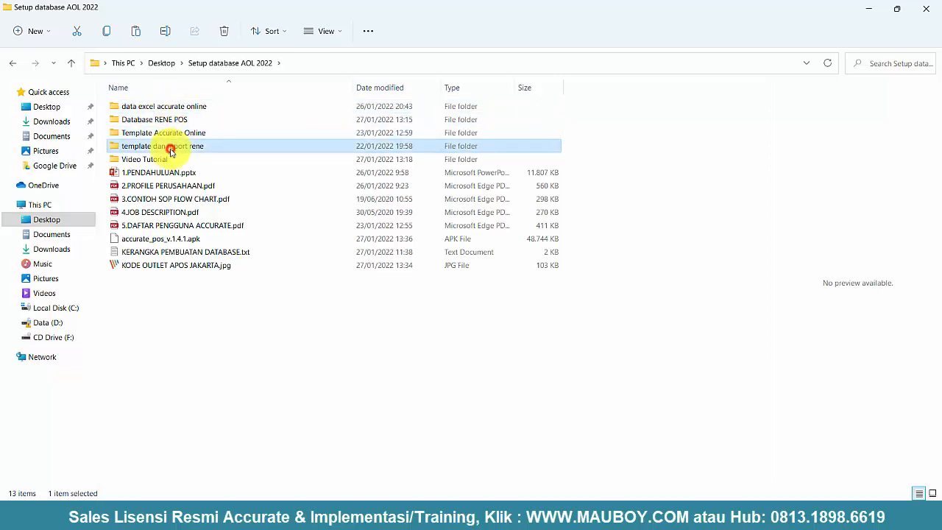
left_click(163, 160)
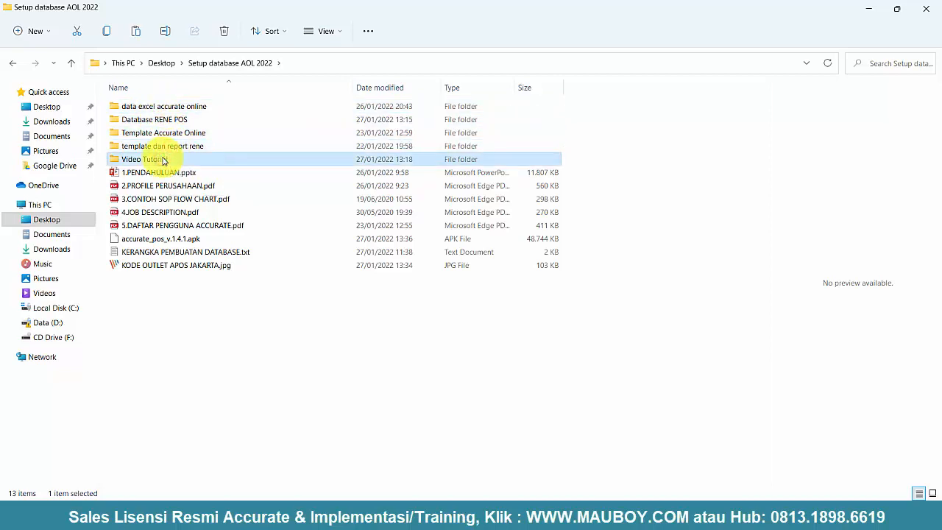
left_click(173, 147)
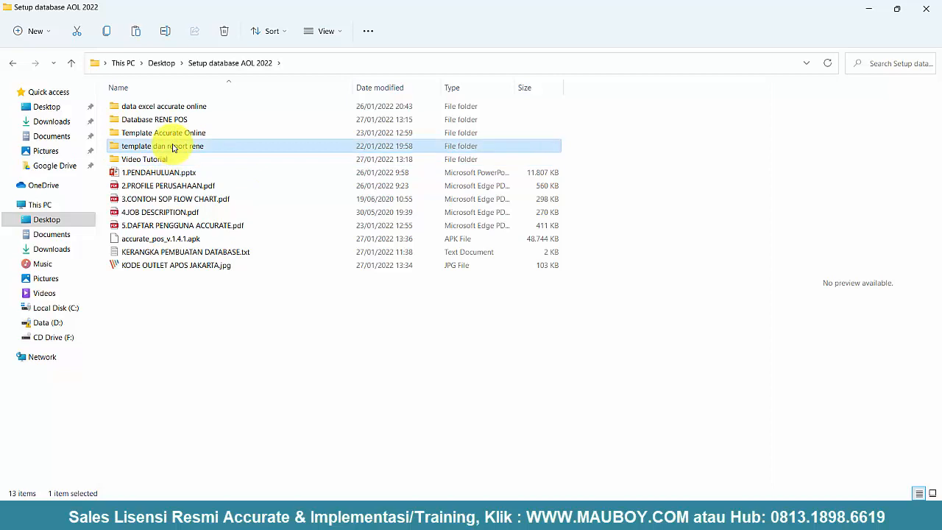